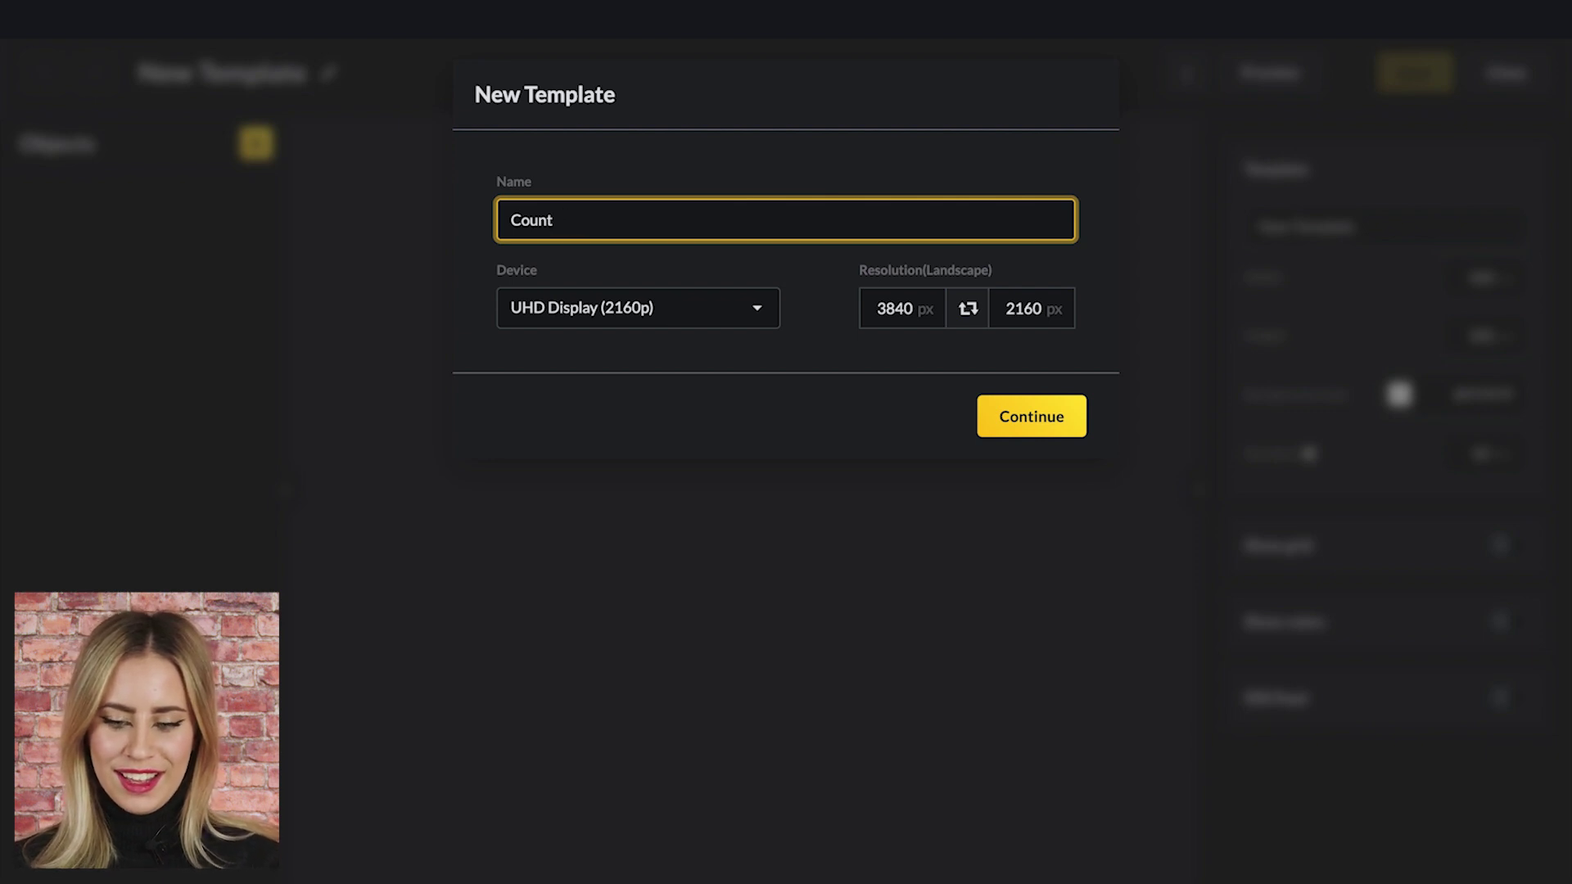
Create the UHD landscape template Countdown1 and search Pixabay images for "gradient".
left_click(1023, 430)
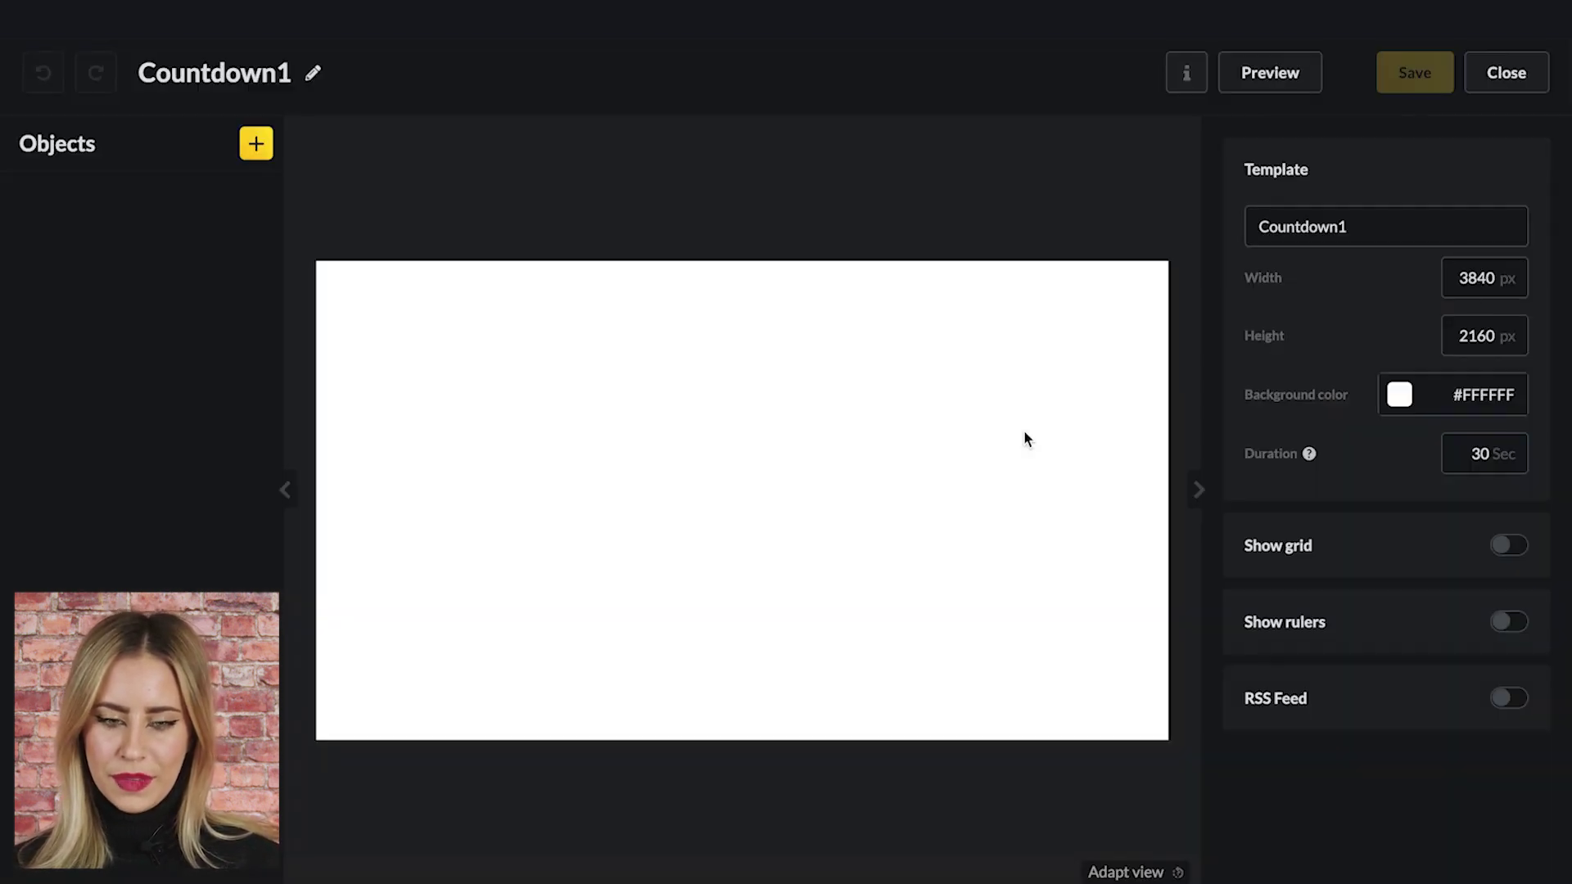
left_click(256, 146)
left_click(297, 320)
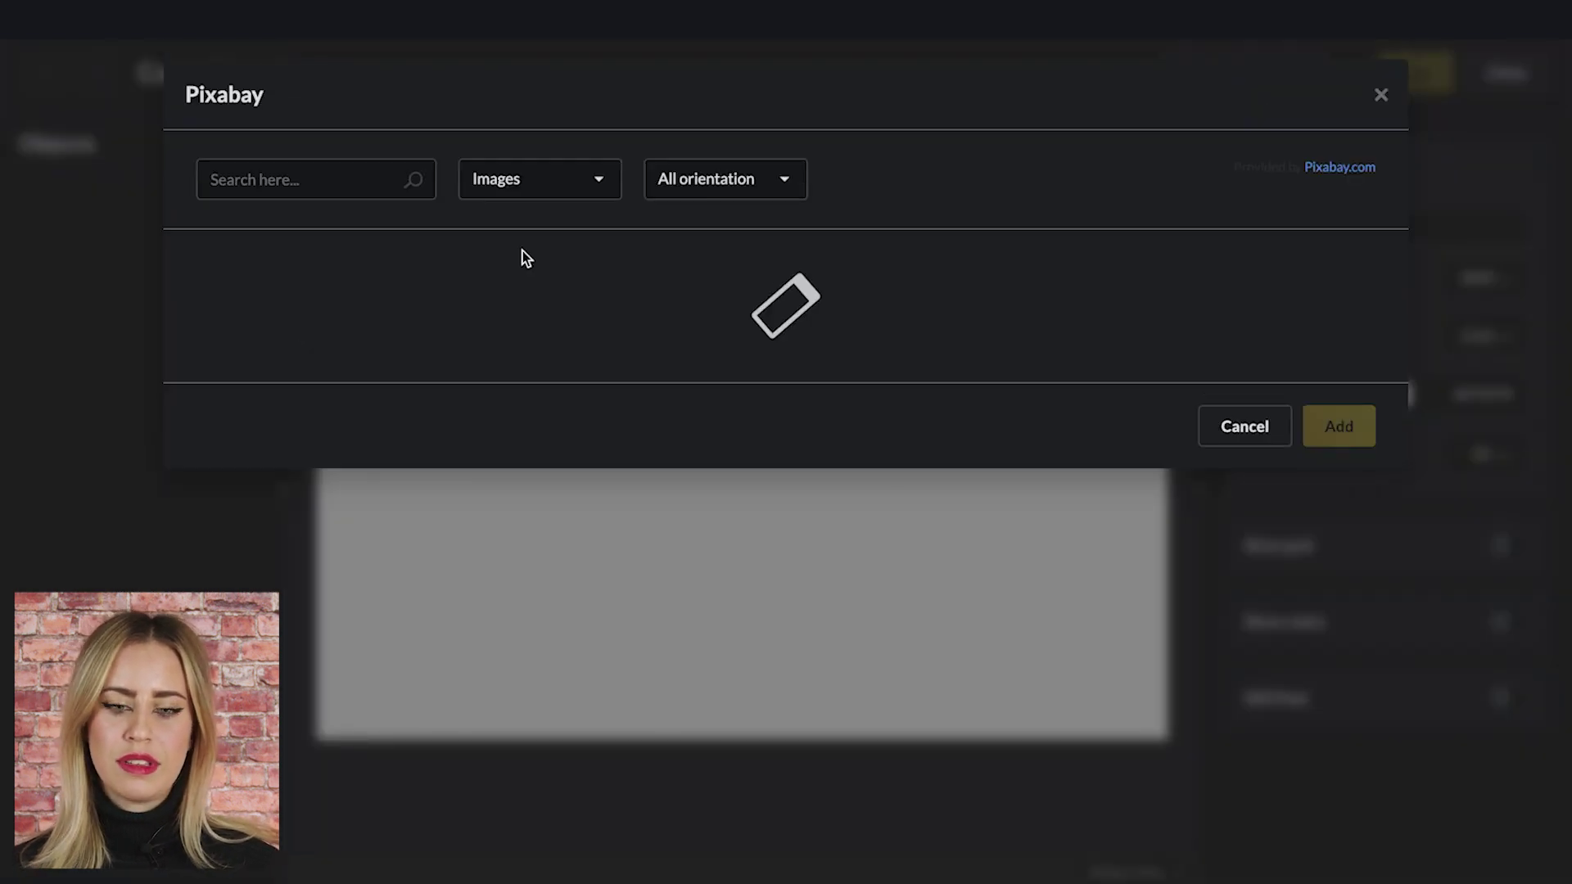
left_click(343, 160)
type("gradient")
left_click(409, 172)
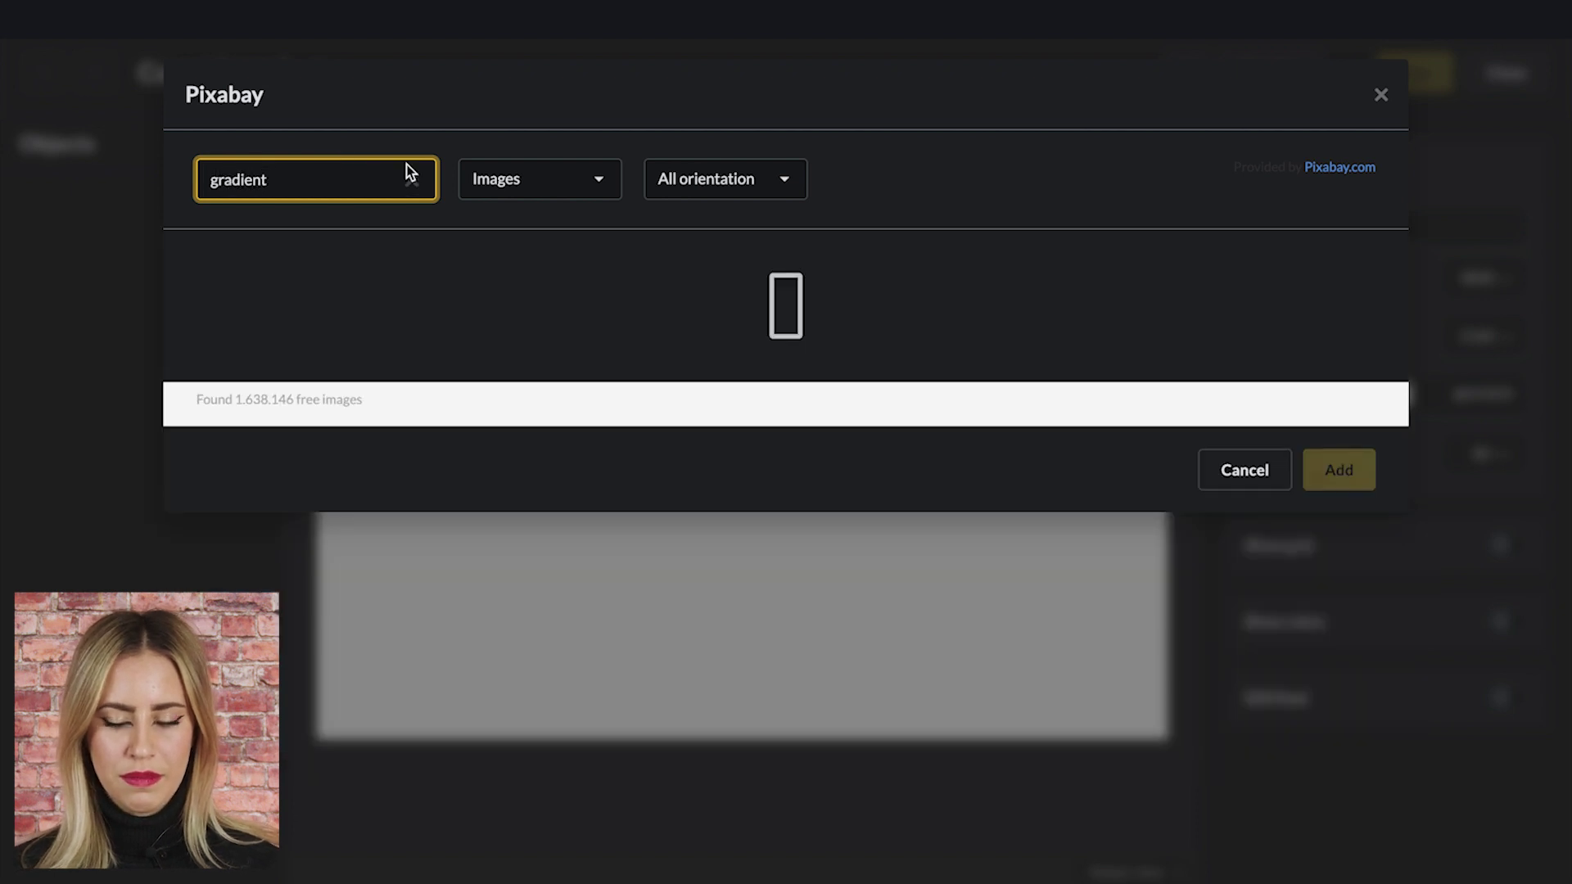
Add the grey grainy texture image as the template's full-size background and lock it.
scroll(437, 312, "down", 5)
scroll(436, 312, "down", 5)
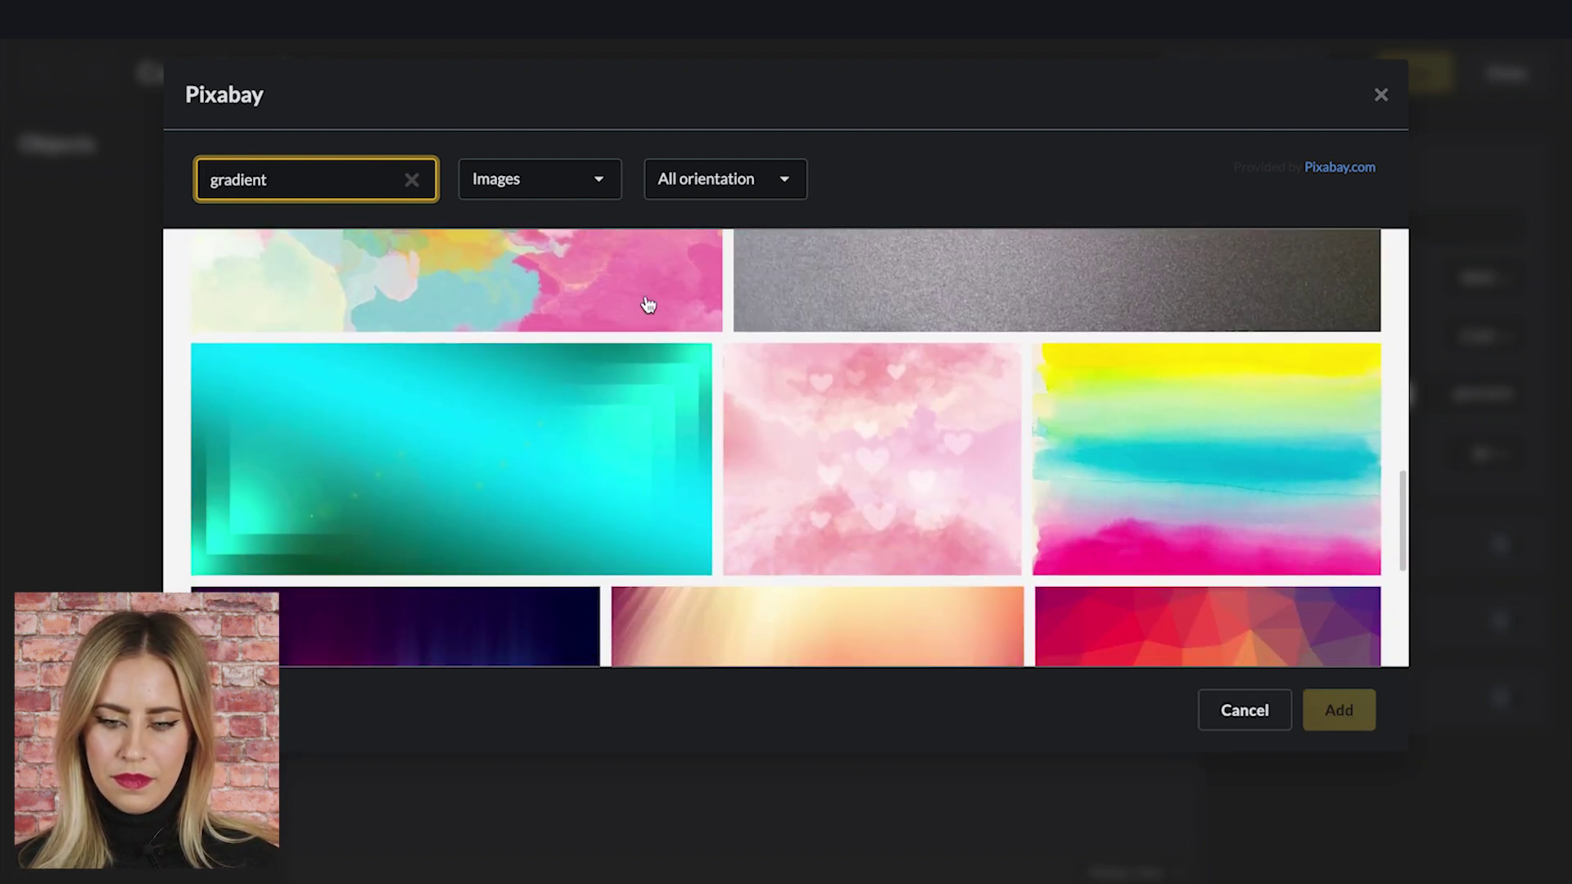
left_click(831, 307)
left_click(1348, 724)
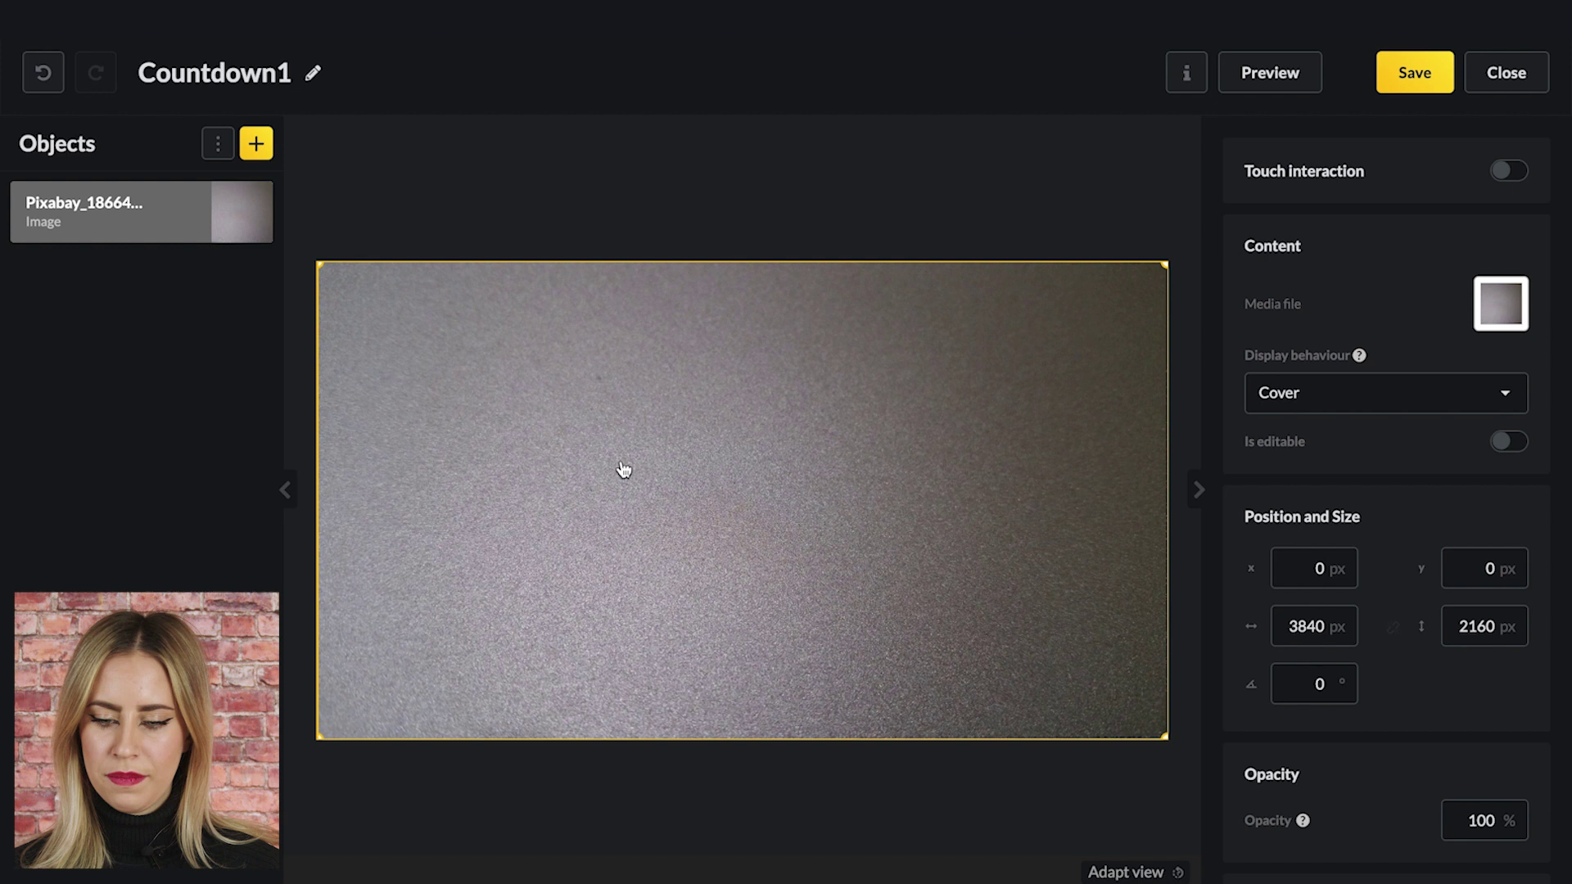
left_click(481, 200)
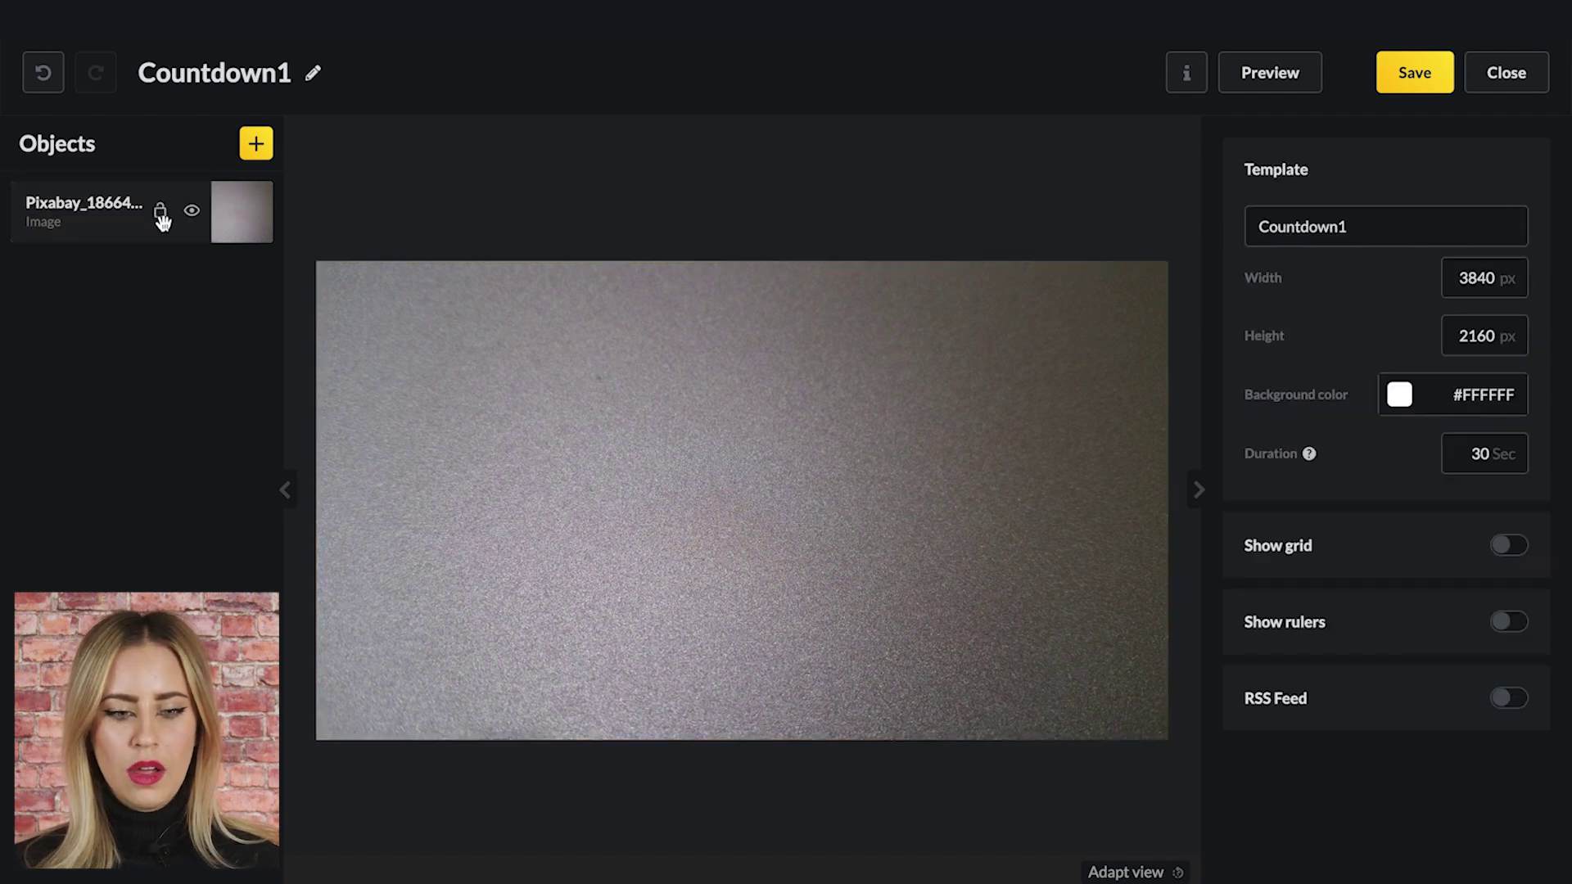
left_click(161, 214)
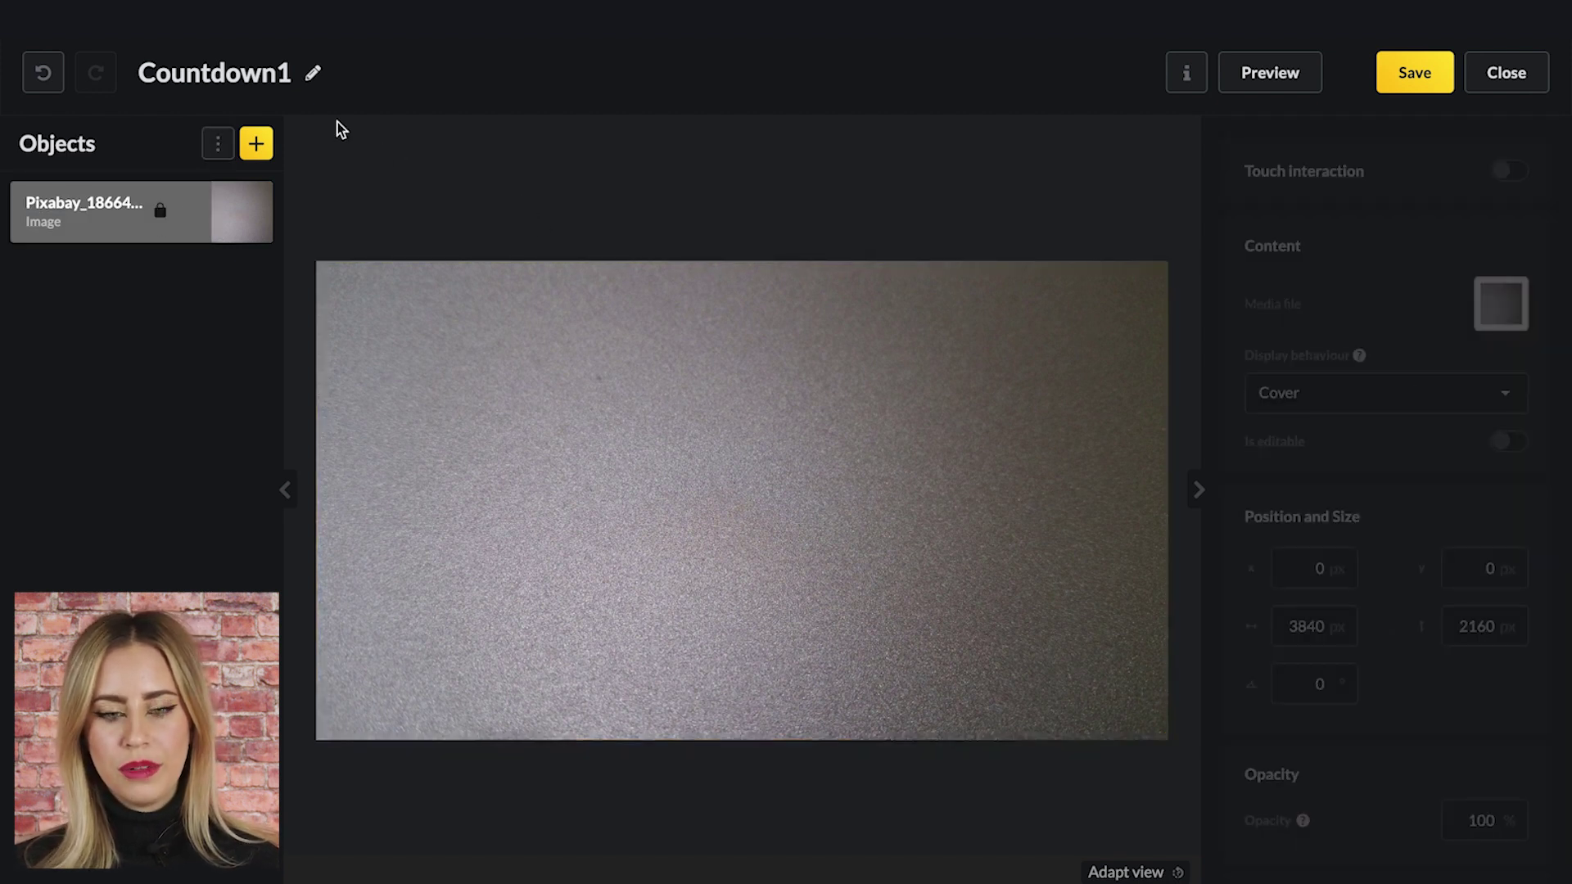
Add a text object and change its content to a counter of type Count down.
left_click(264, 148)
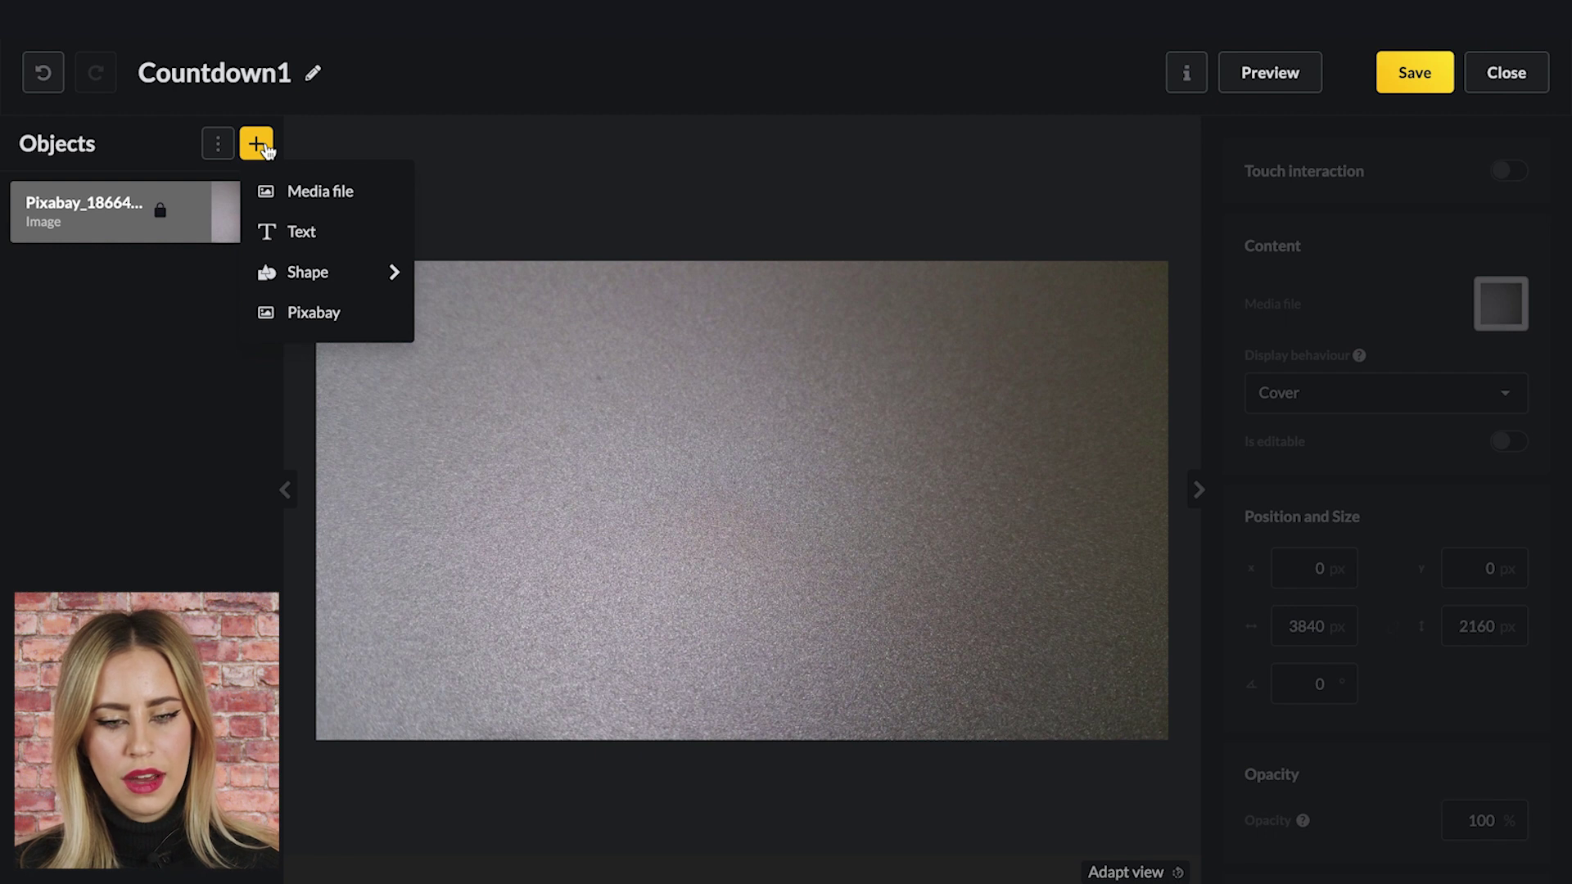
left_click(310, 236)
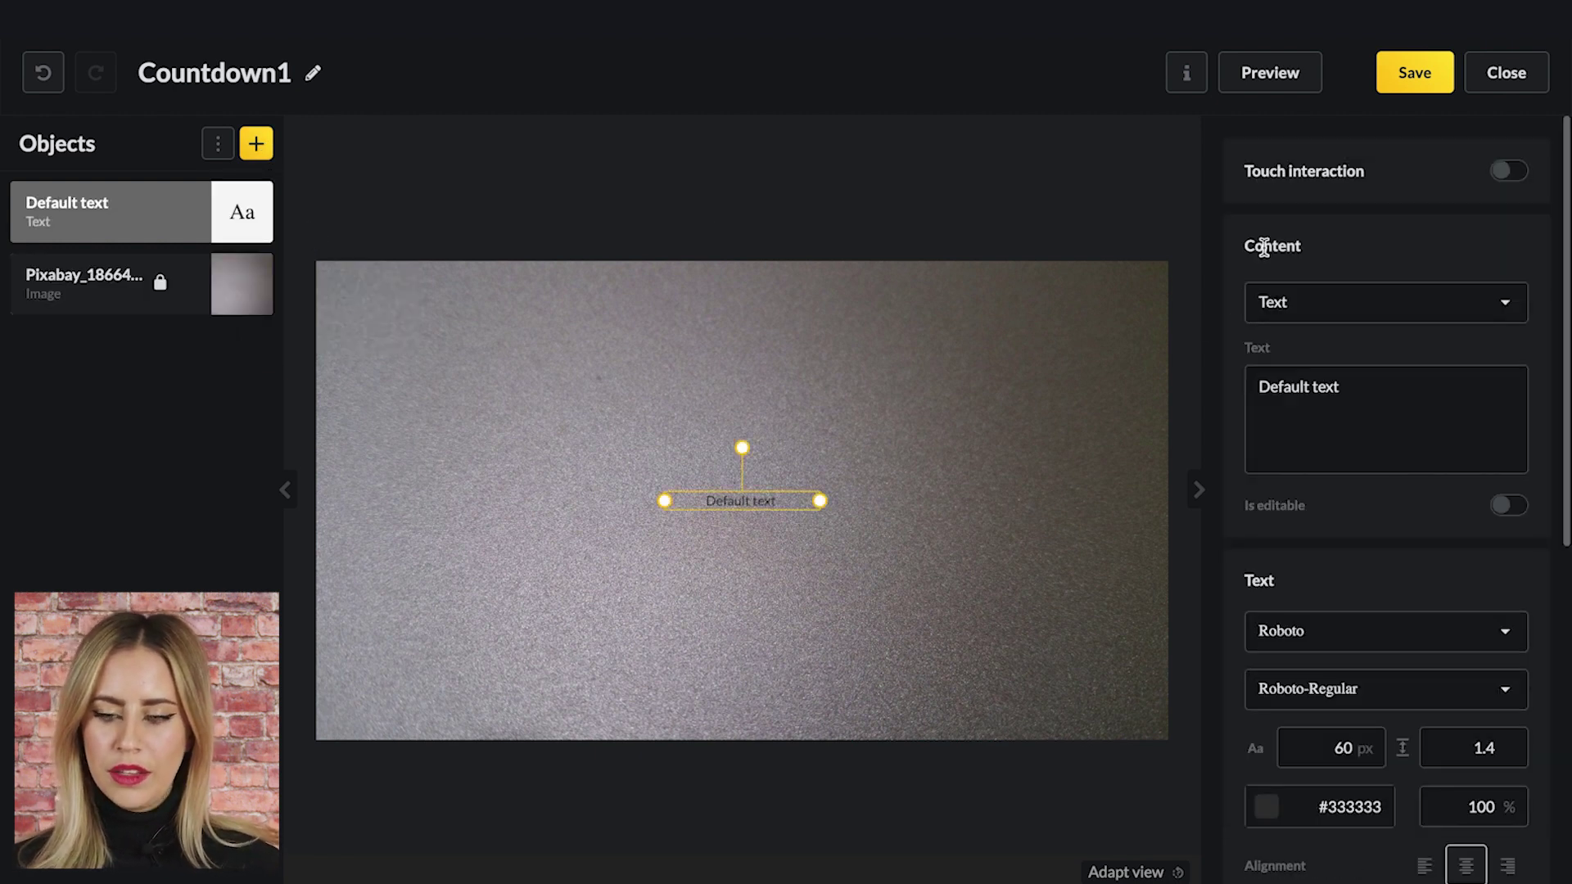
left_click_drag(1240, 243, 1300, 246)
left_click(1352, 265)
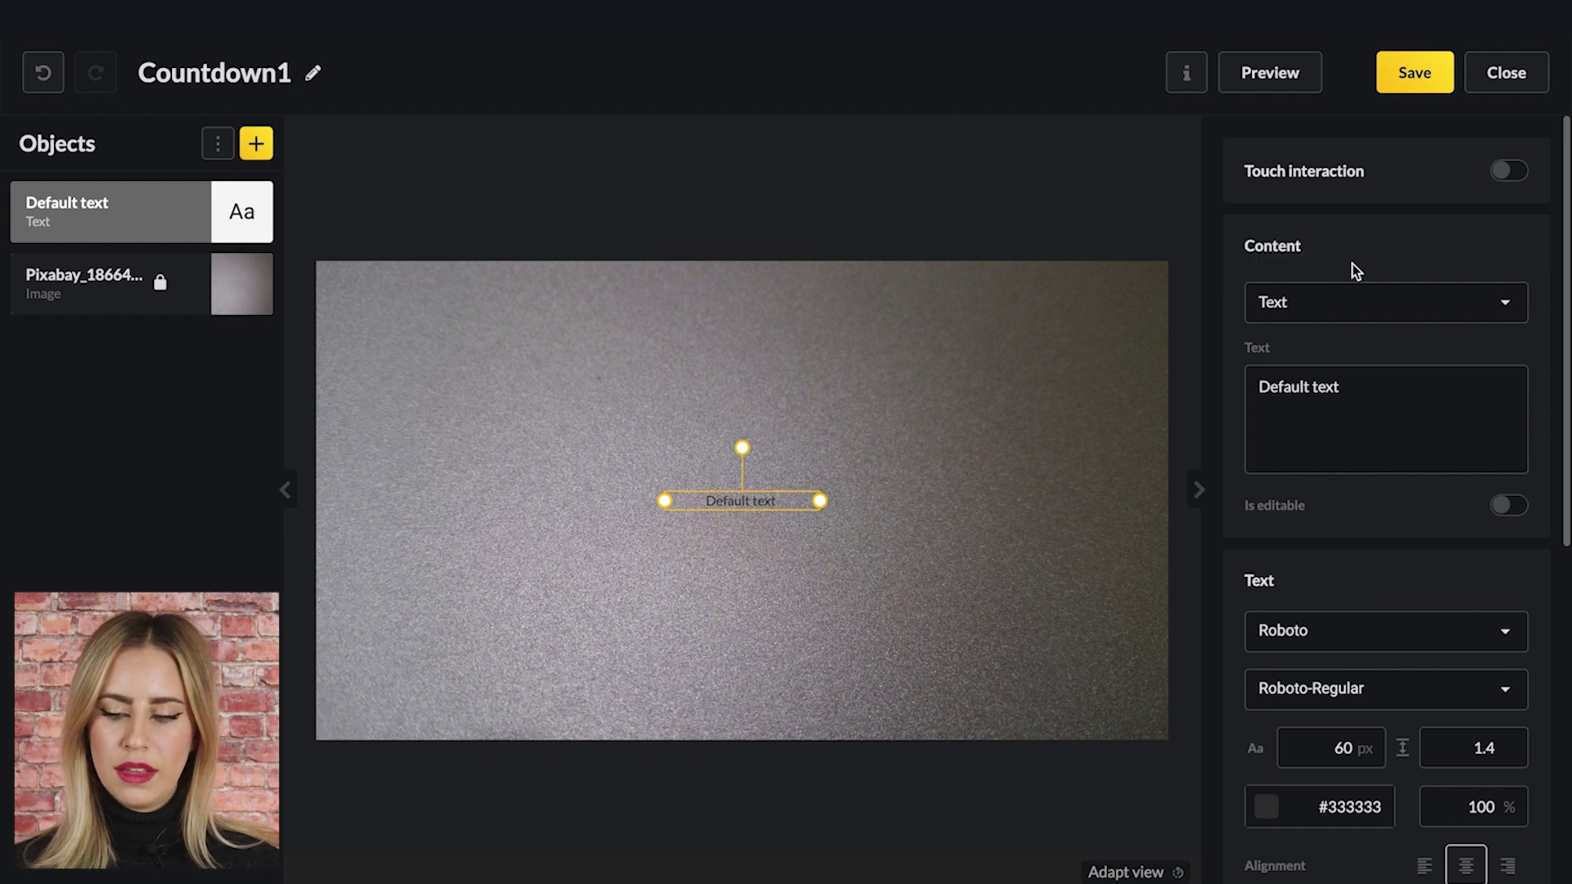
left_click(1336, 312)
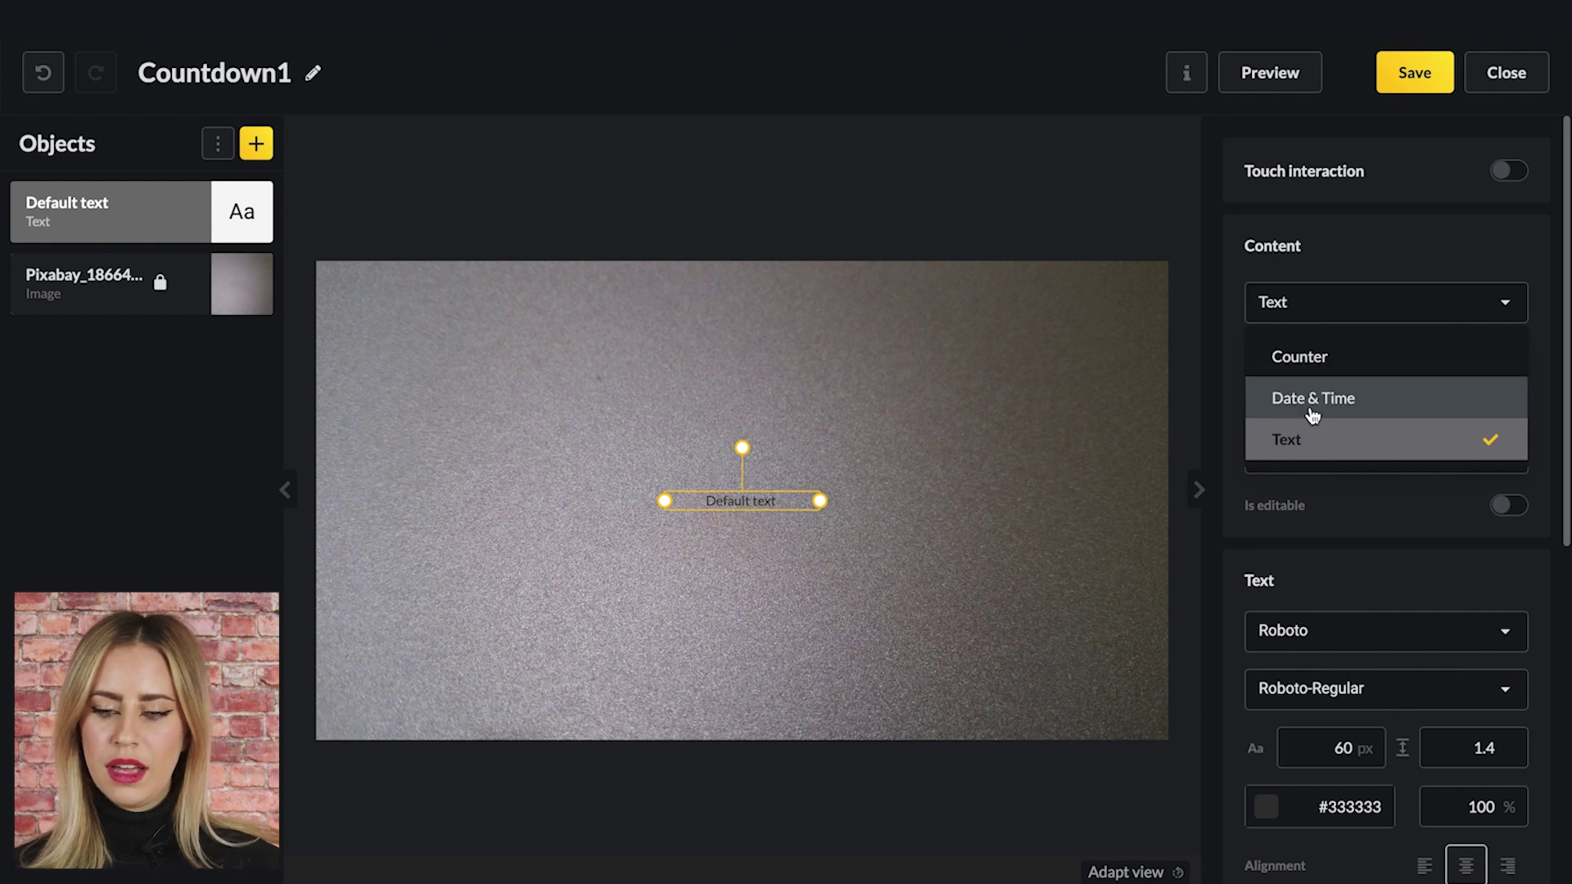
left_click(1309, 366)
scroll(1307, 360, "down", 2)
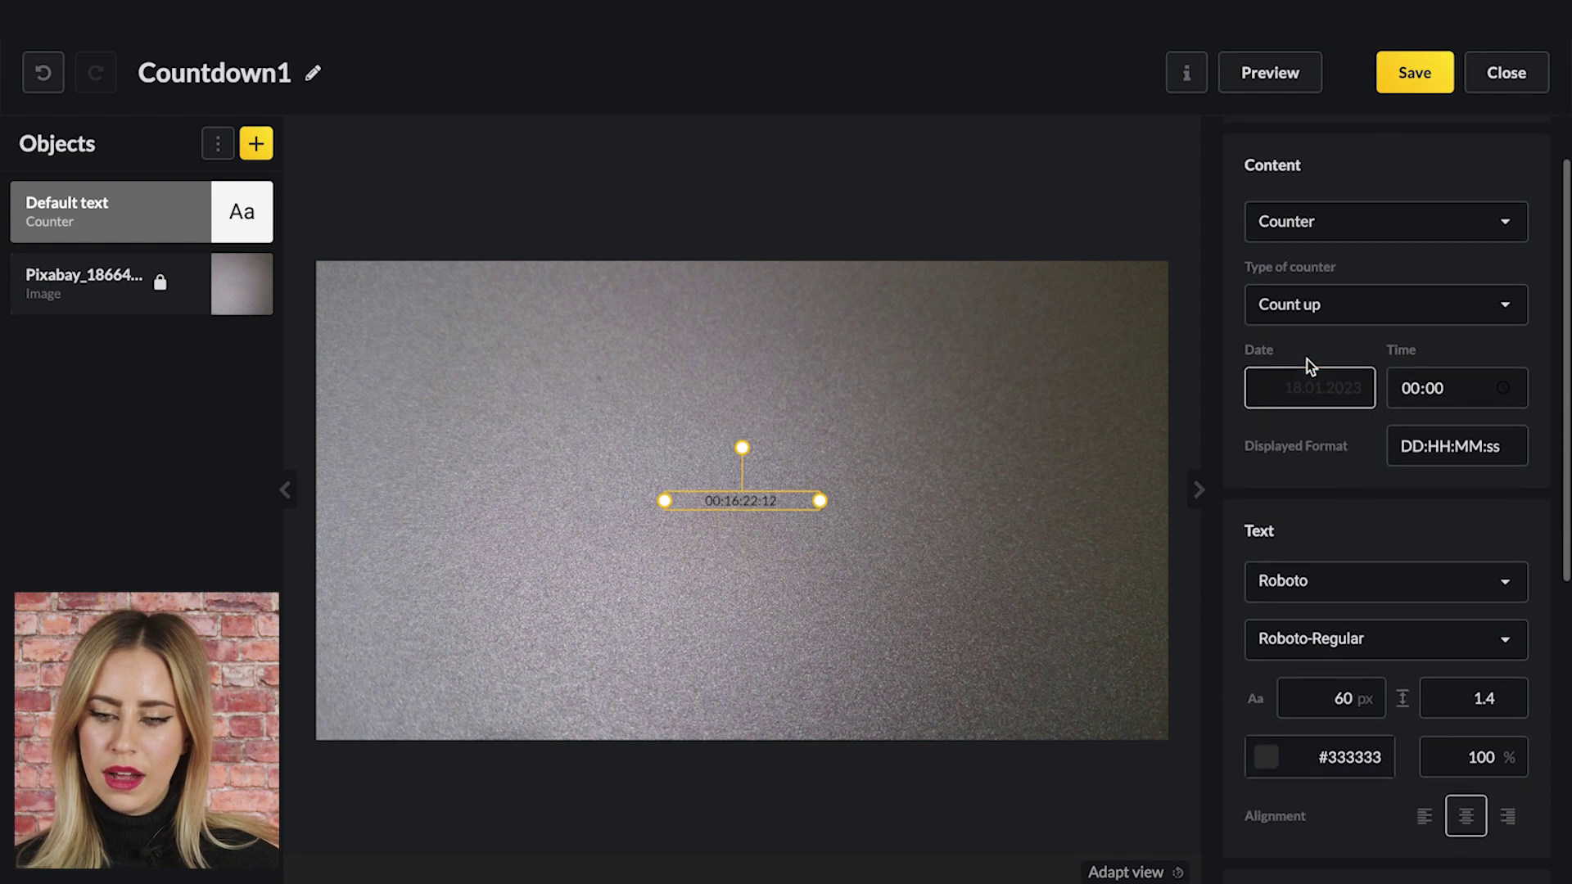
left_click(1301, 304)
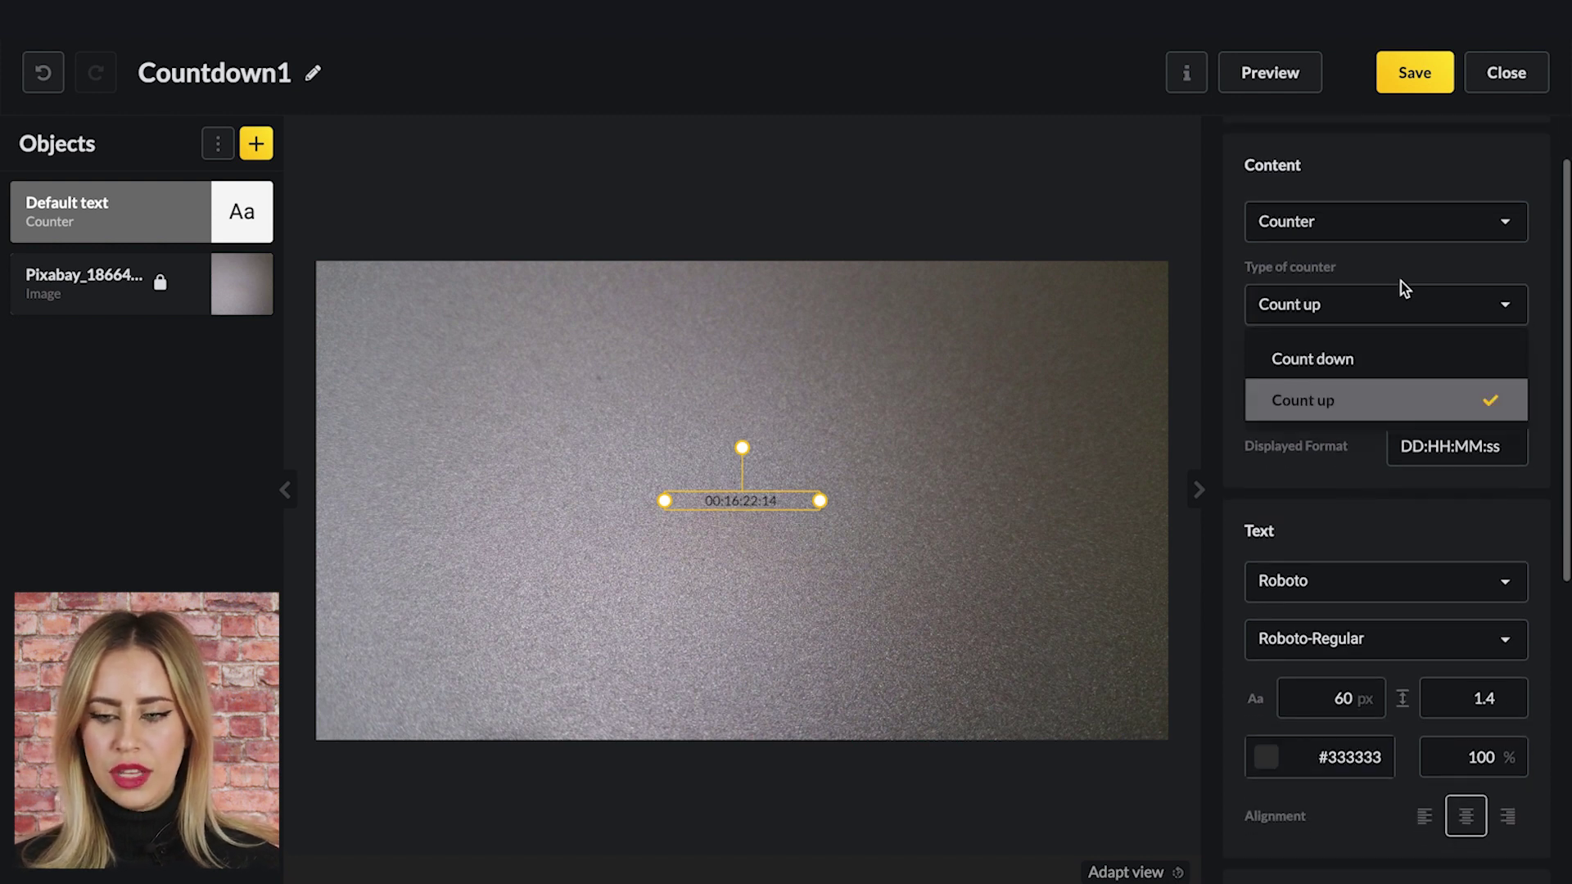
left_click(1341, 357)
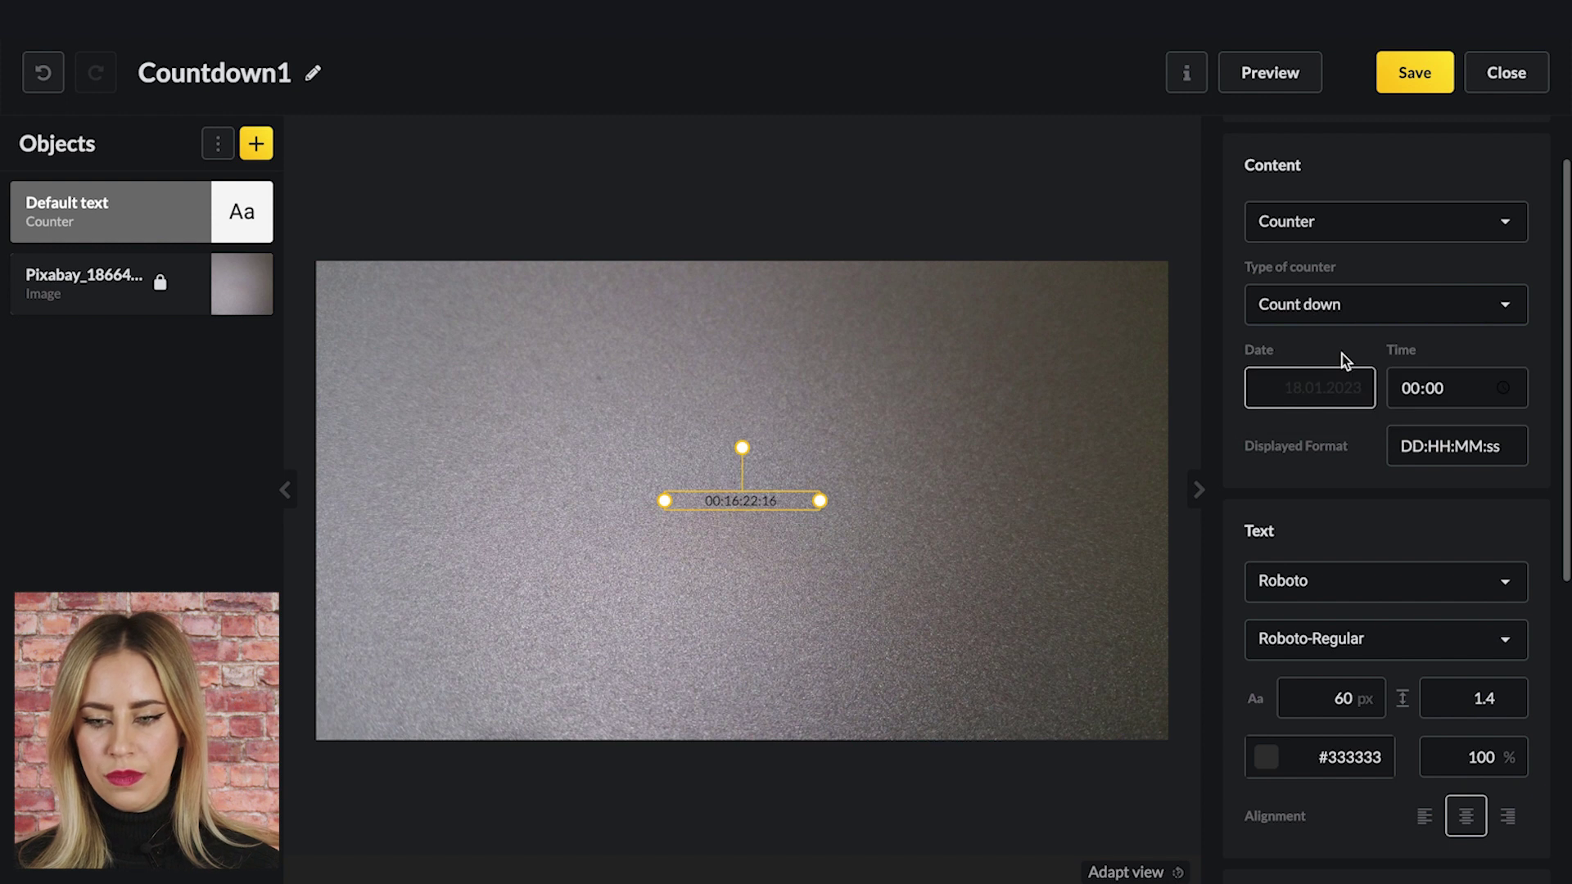
Set the countdown's target date to 31 January 2023.
scroll(1270, 370, "down", 1)
scroll(1270, 371, "down", 1)
left_click(1309, 336)
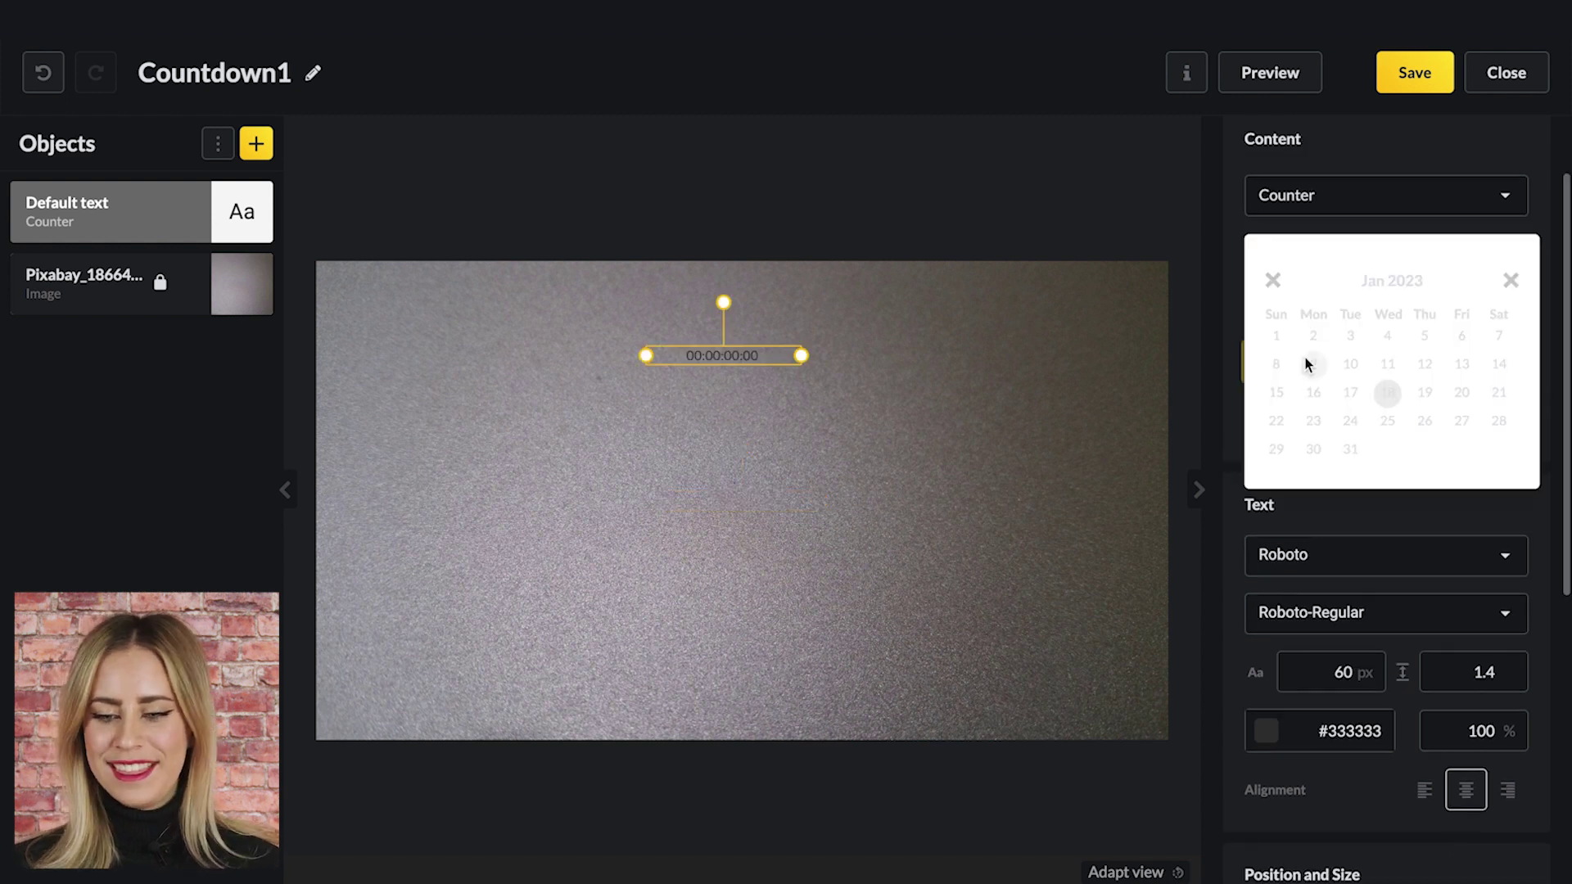
scroll(1315, 273, "down", 1)
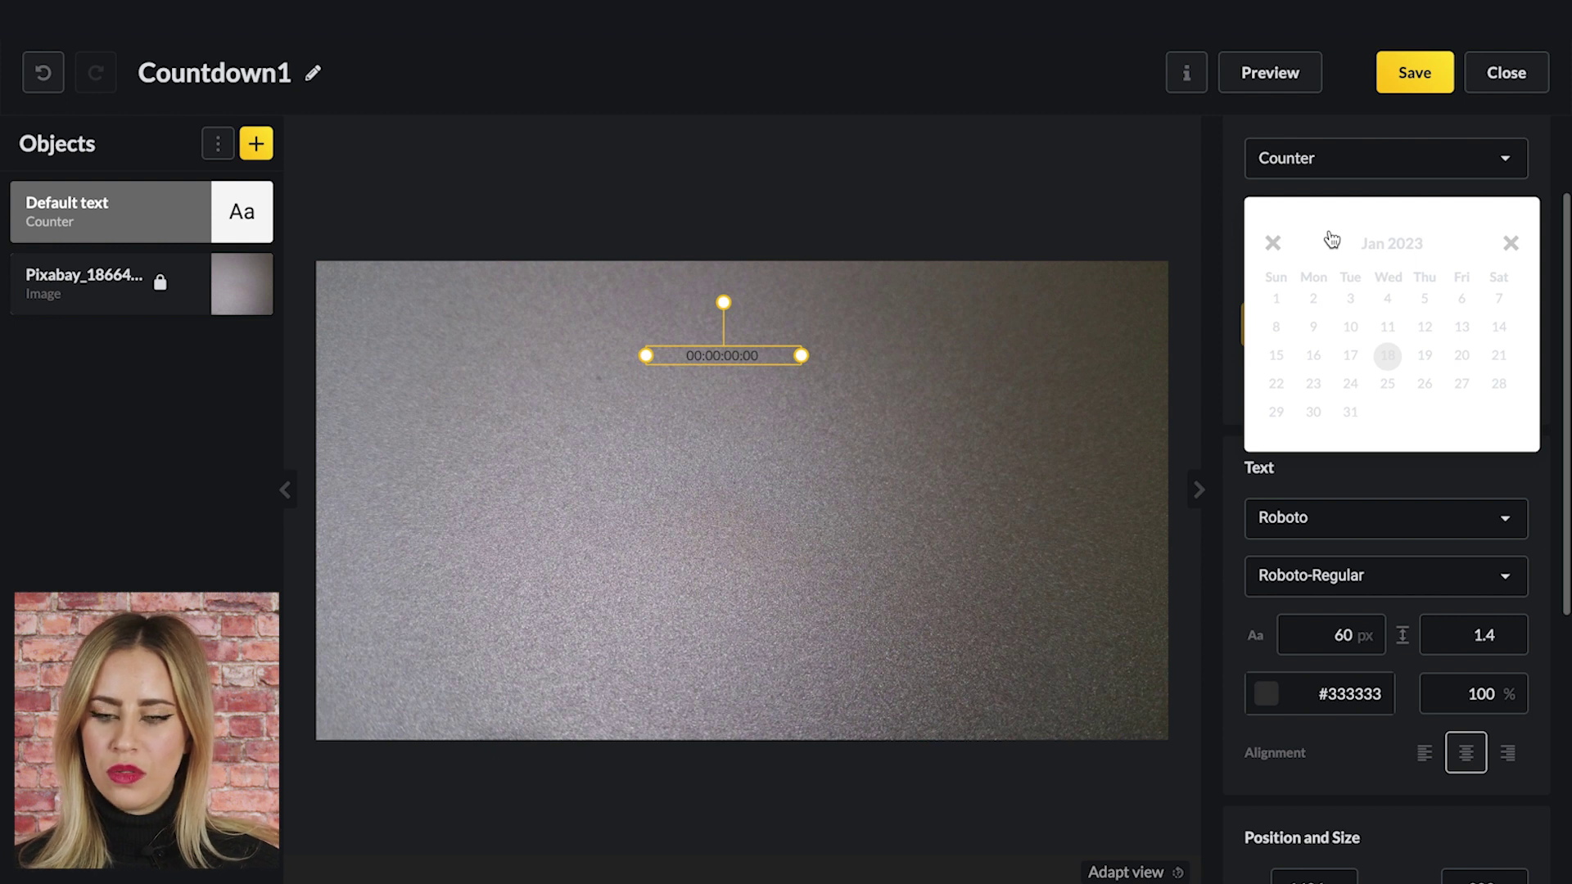
left_click(1349, 411)
Set the counter's font size to 450 px and reposition it to about X 781, Y 378 px.
left_click_drag(726, 360, 874, 371)
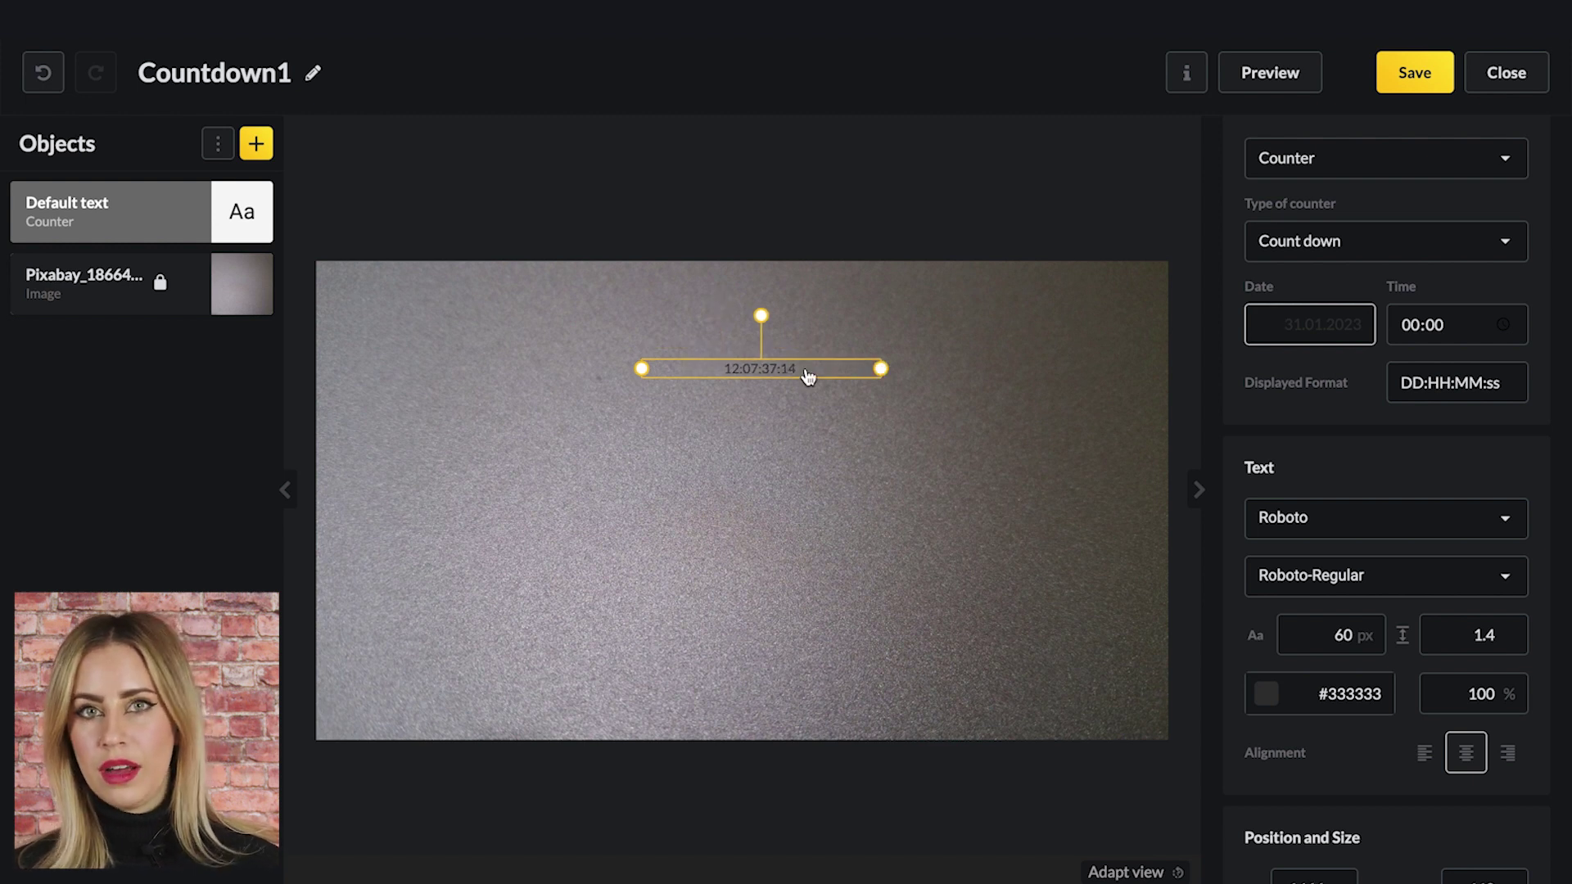
scroll(1279, 484, "down", 3)
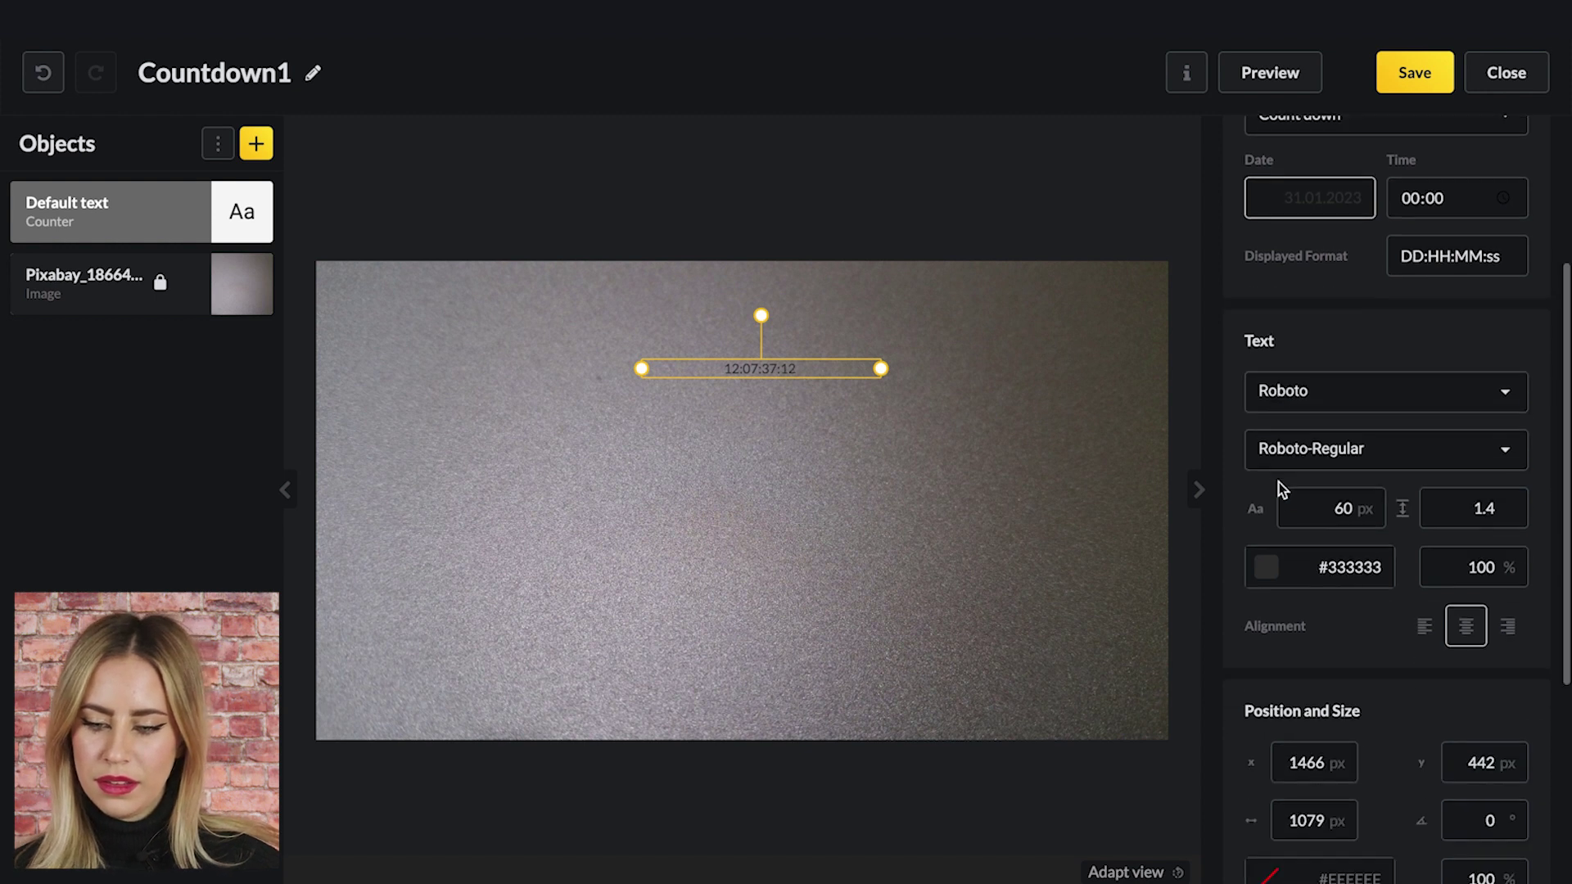
double_click(1333, 416)
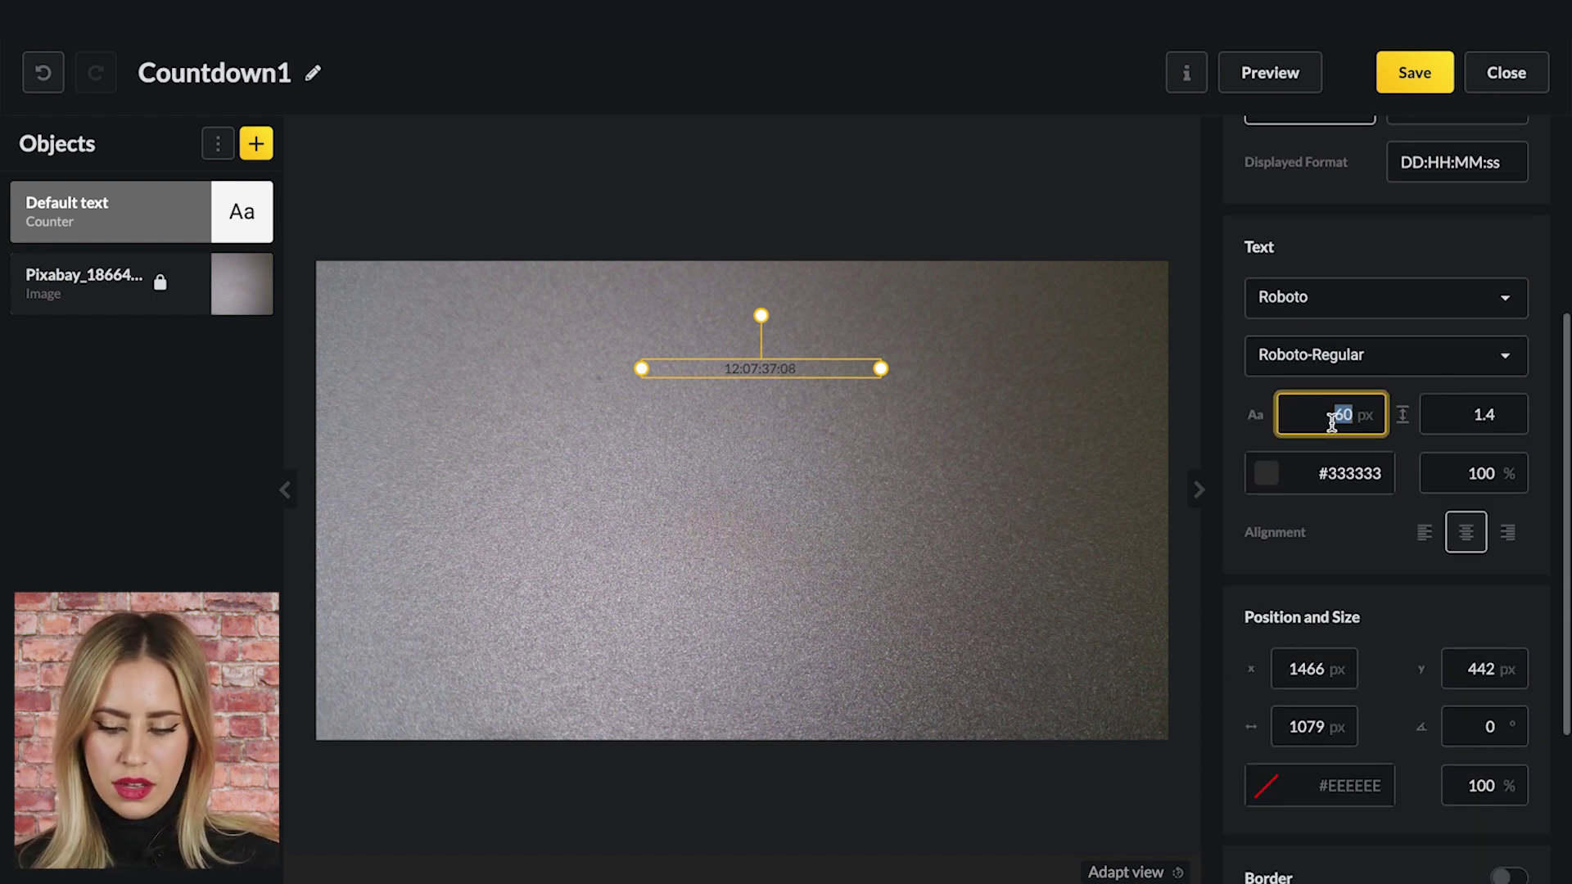
type("300")
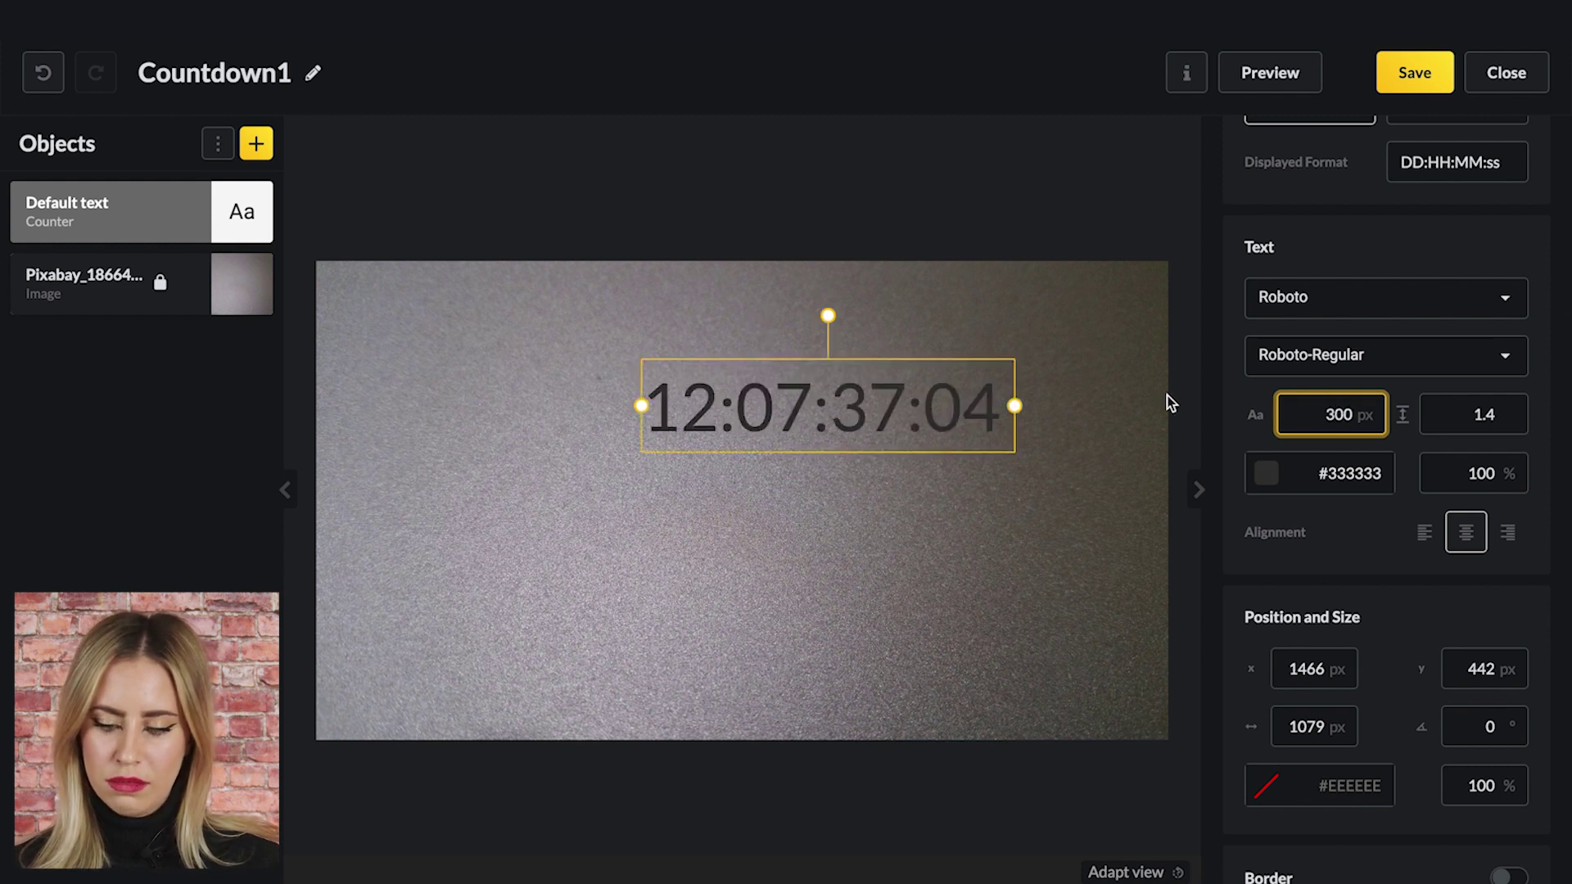
key("BackSpace")
key("BackSpace")
key("BackSpace")
type("450")
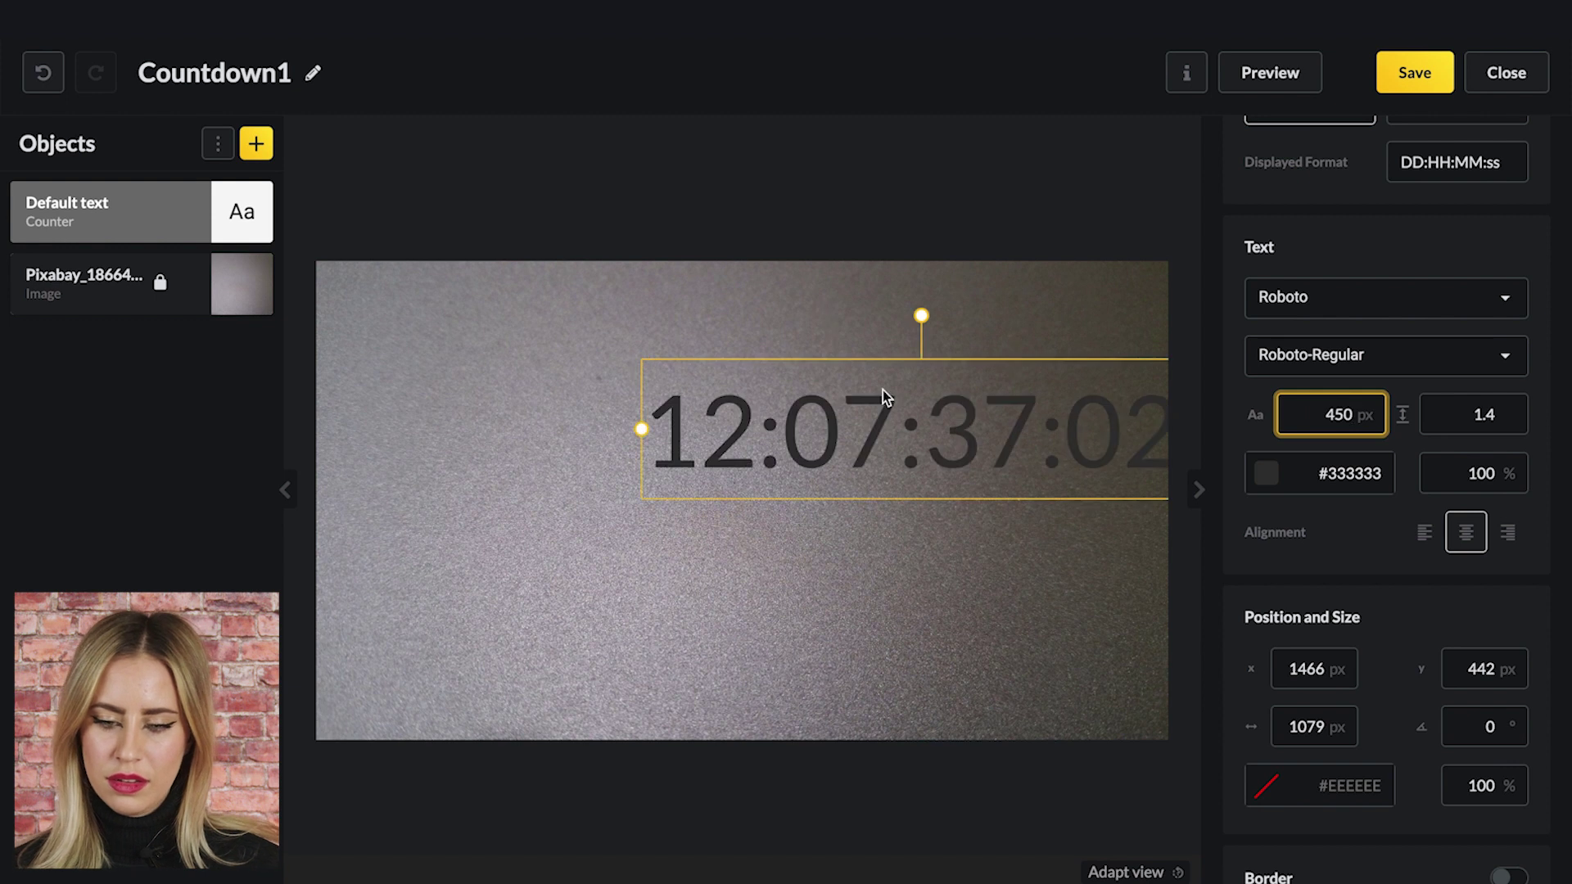
left_click_drag(814, 449, 664, 433)
Check the template's width and set the counter's width to the same 3840 px.
scroll(1302, 180, "up", 5)
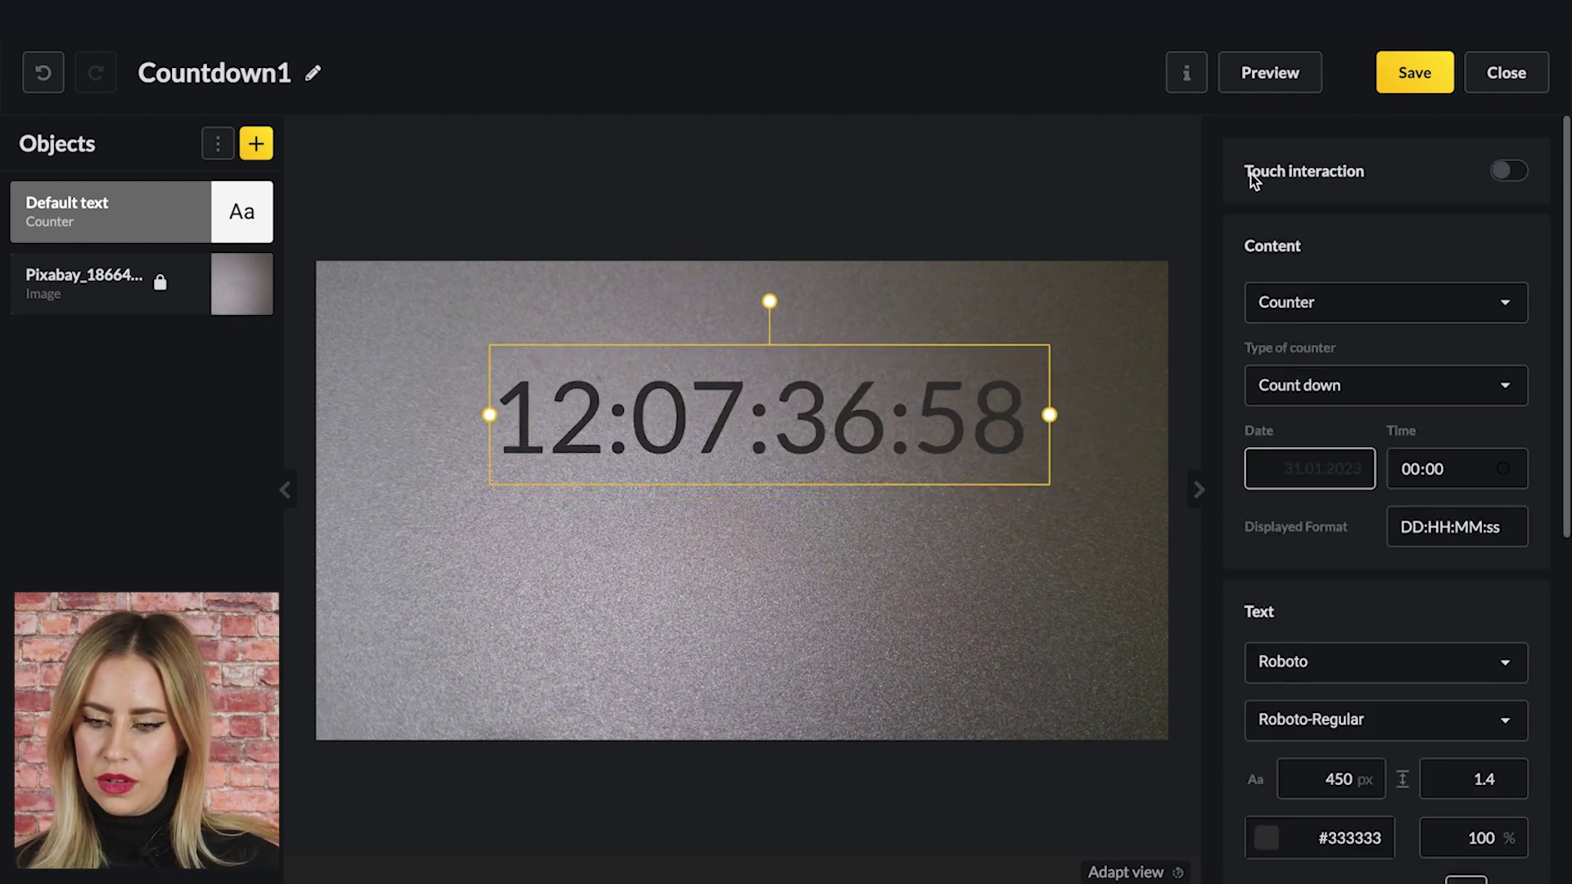
left_click(1193, 207)
left_click(1486, 280)
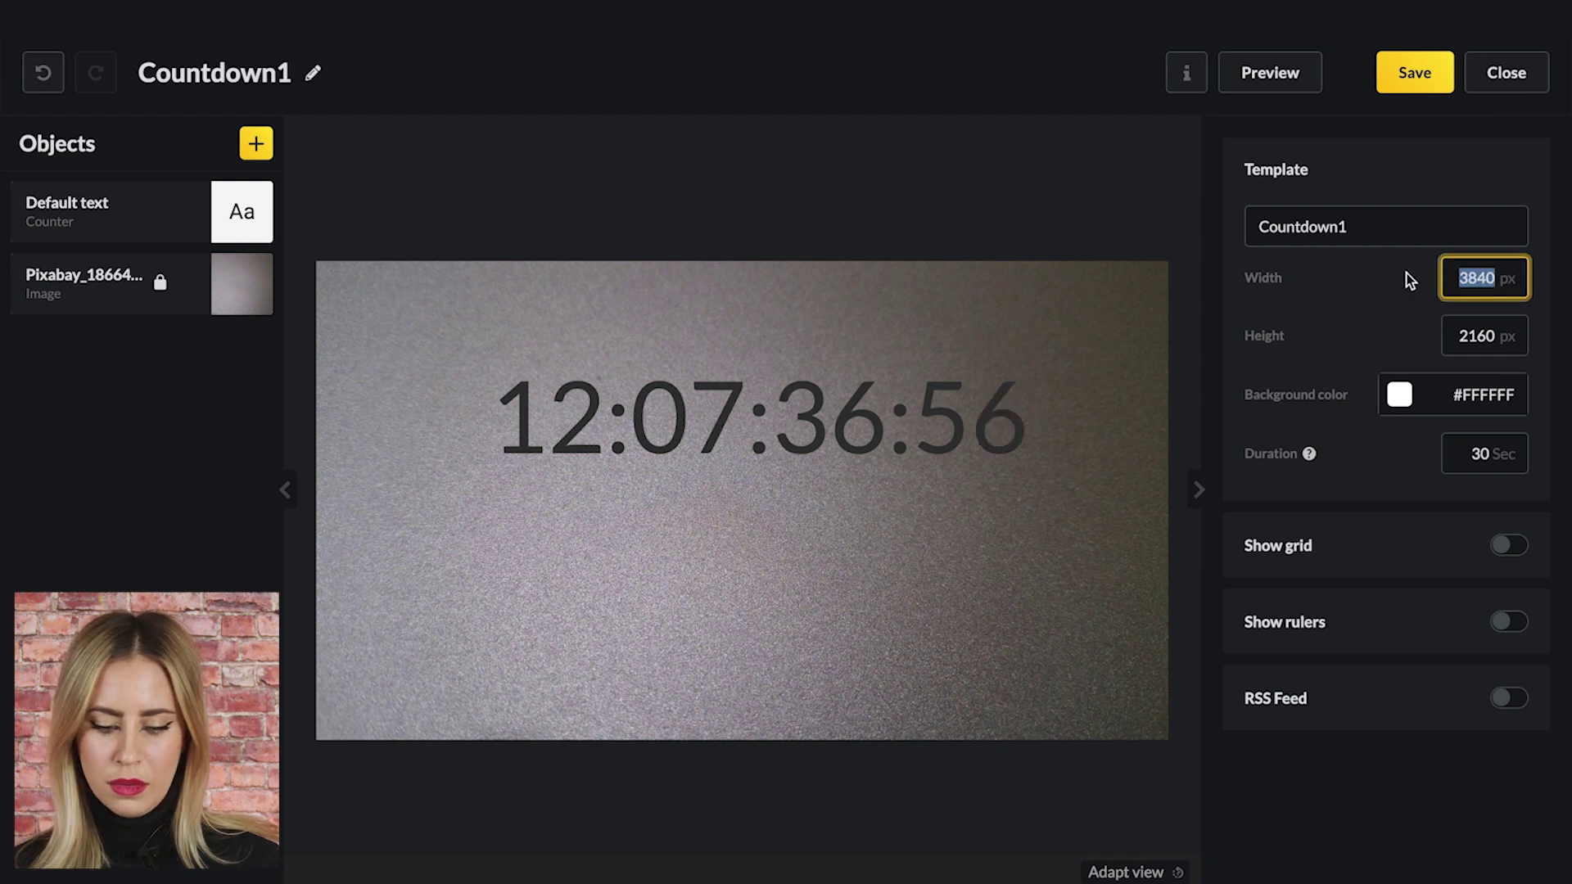
left_click(1313, 365)
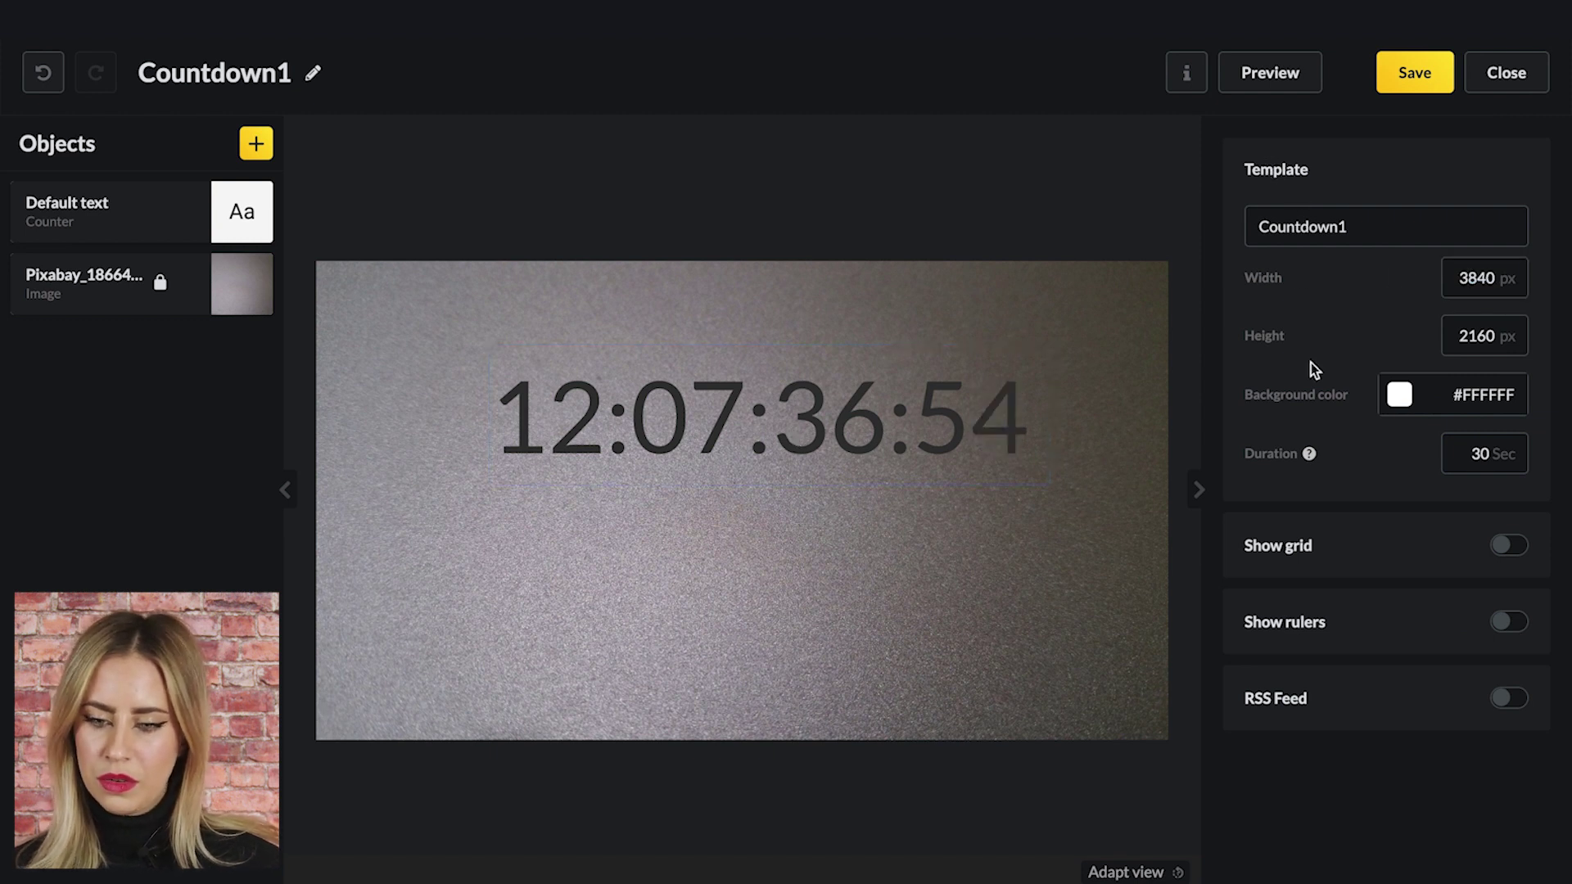
left_click(966, 379)
scroll(1229, 404, "down", 8)
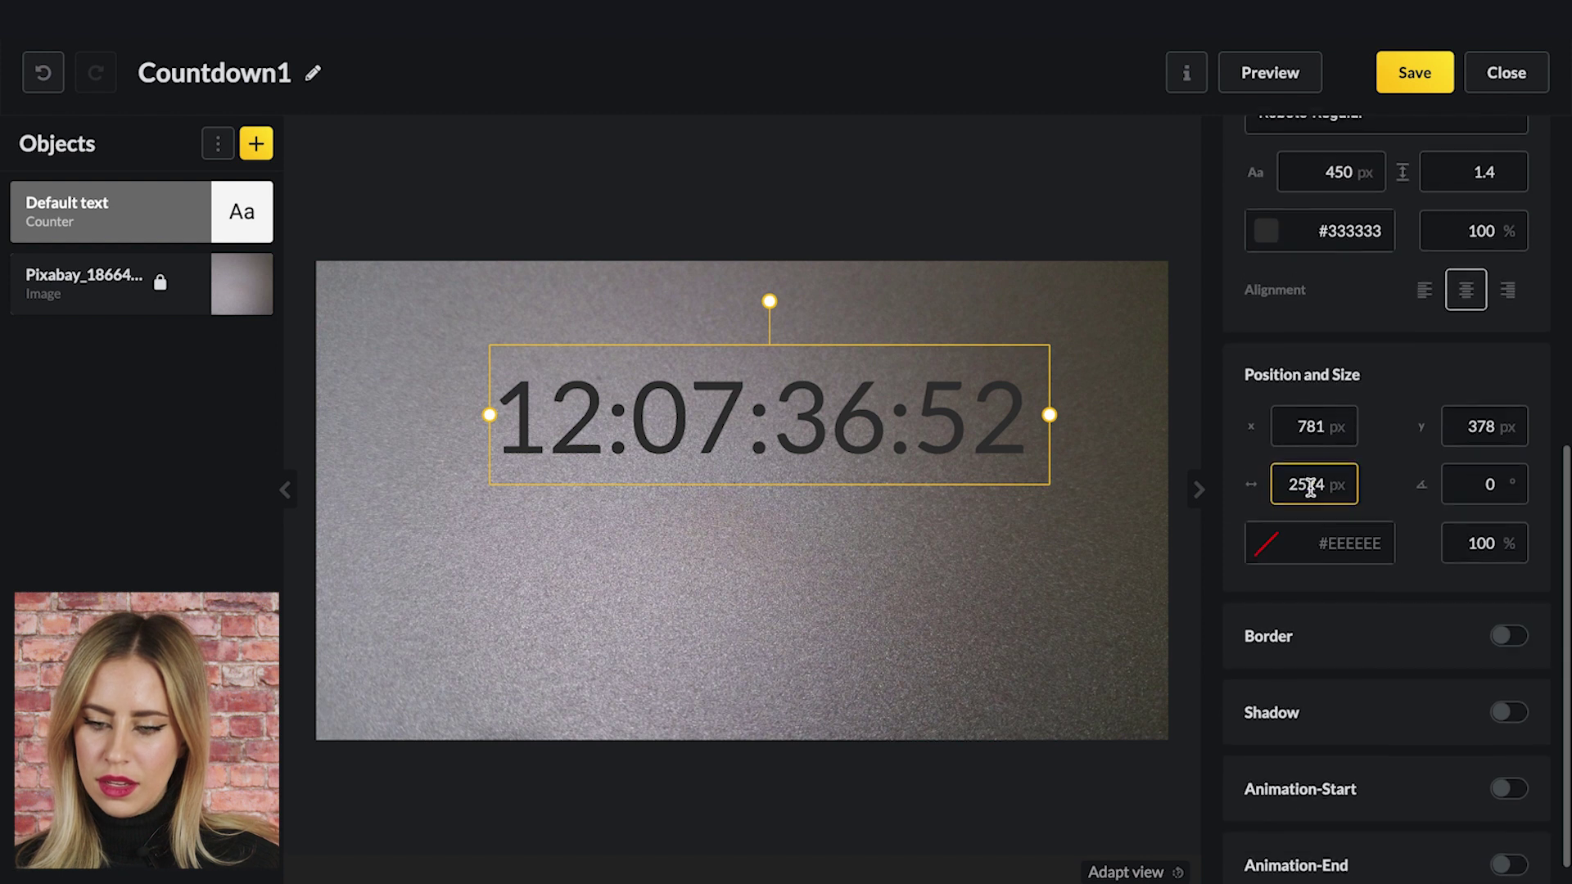
left_click(1310, 393)
left_click(1312, 453)
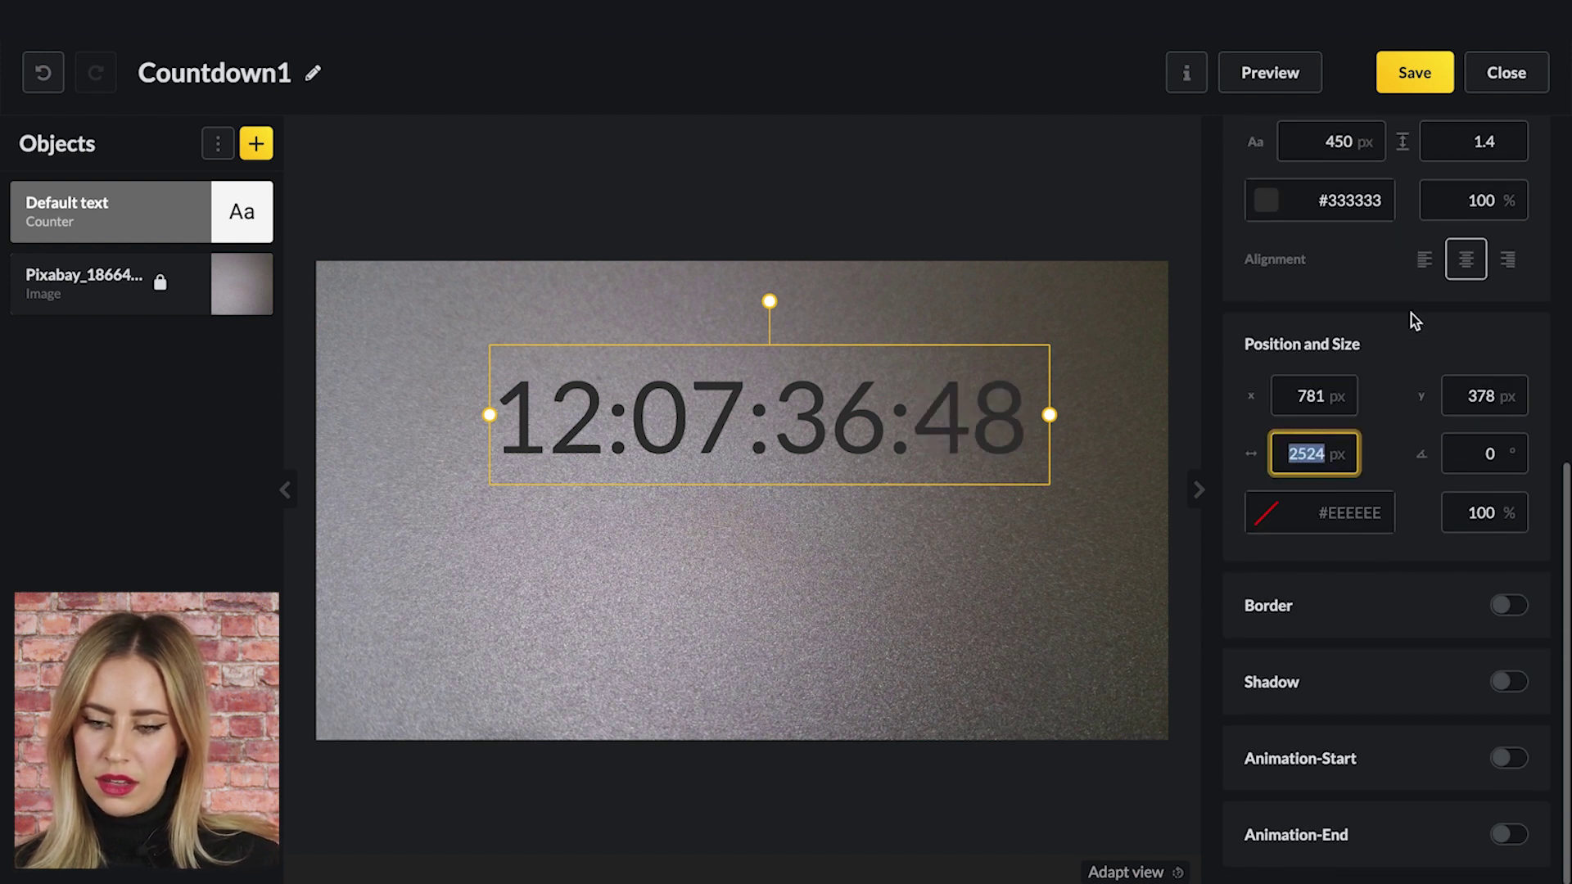
type("3840")
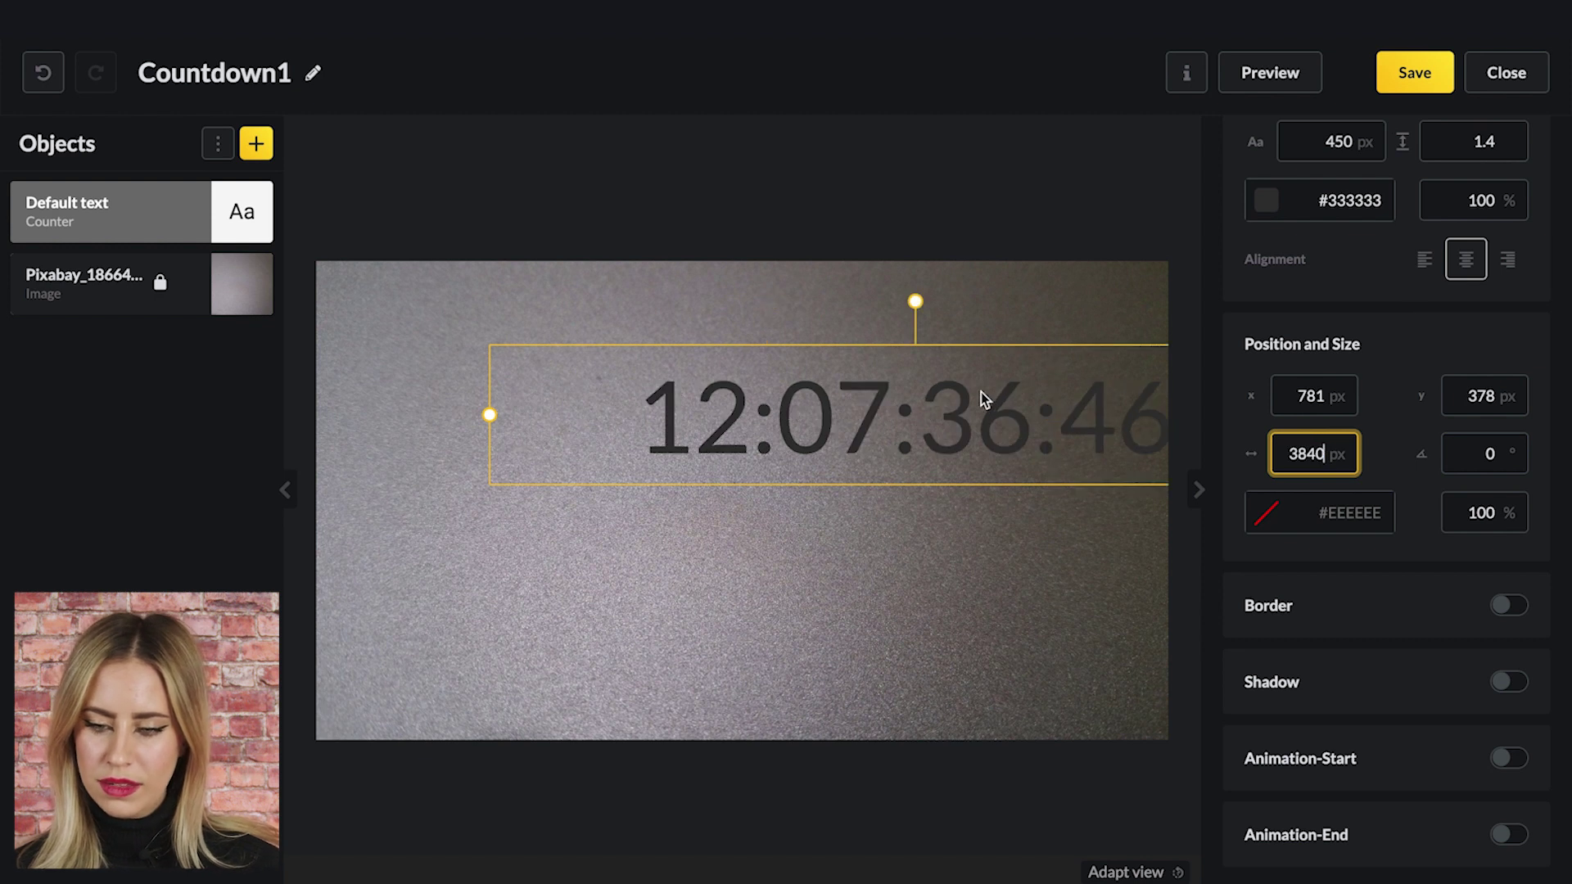
Set the counter's X position to 0 px and move it down to about Y 643 px.
left_click(1309, 396)
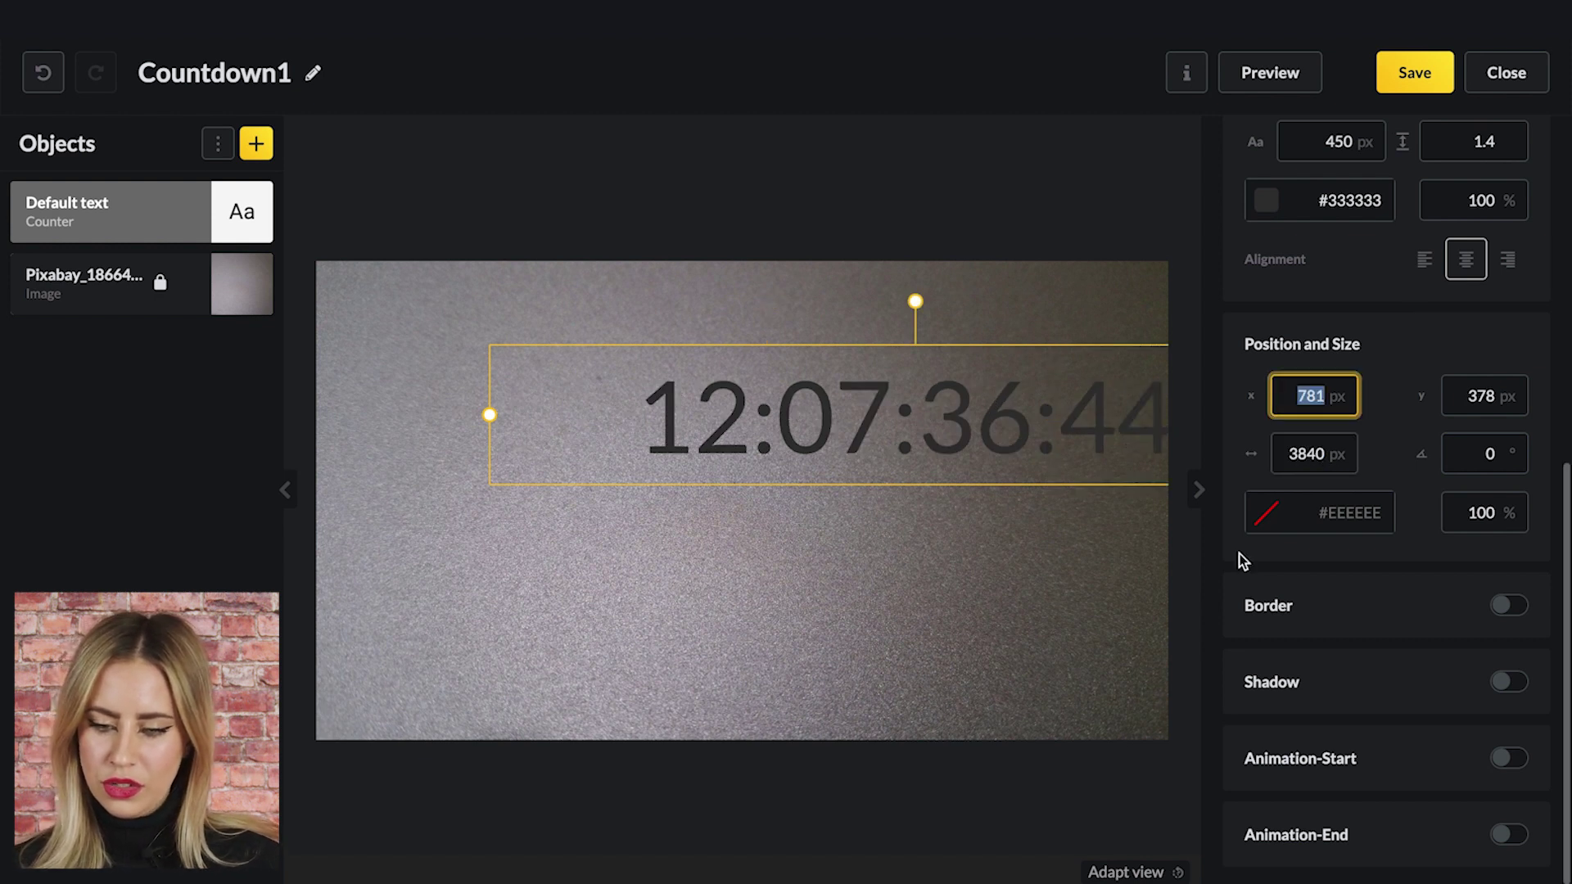
type("0")
left_click(782, 401)
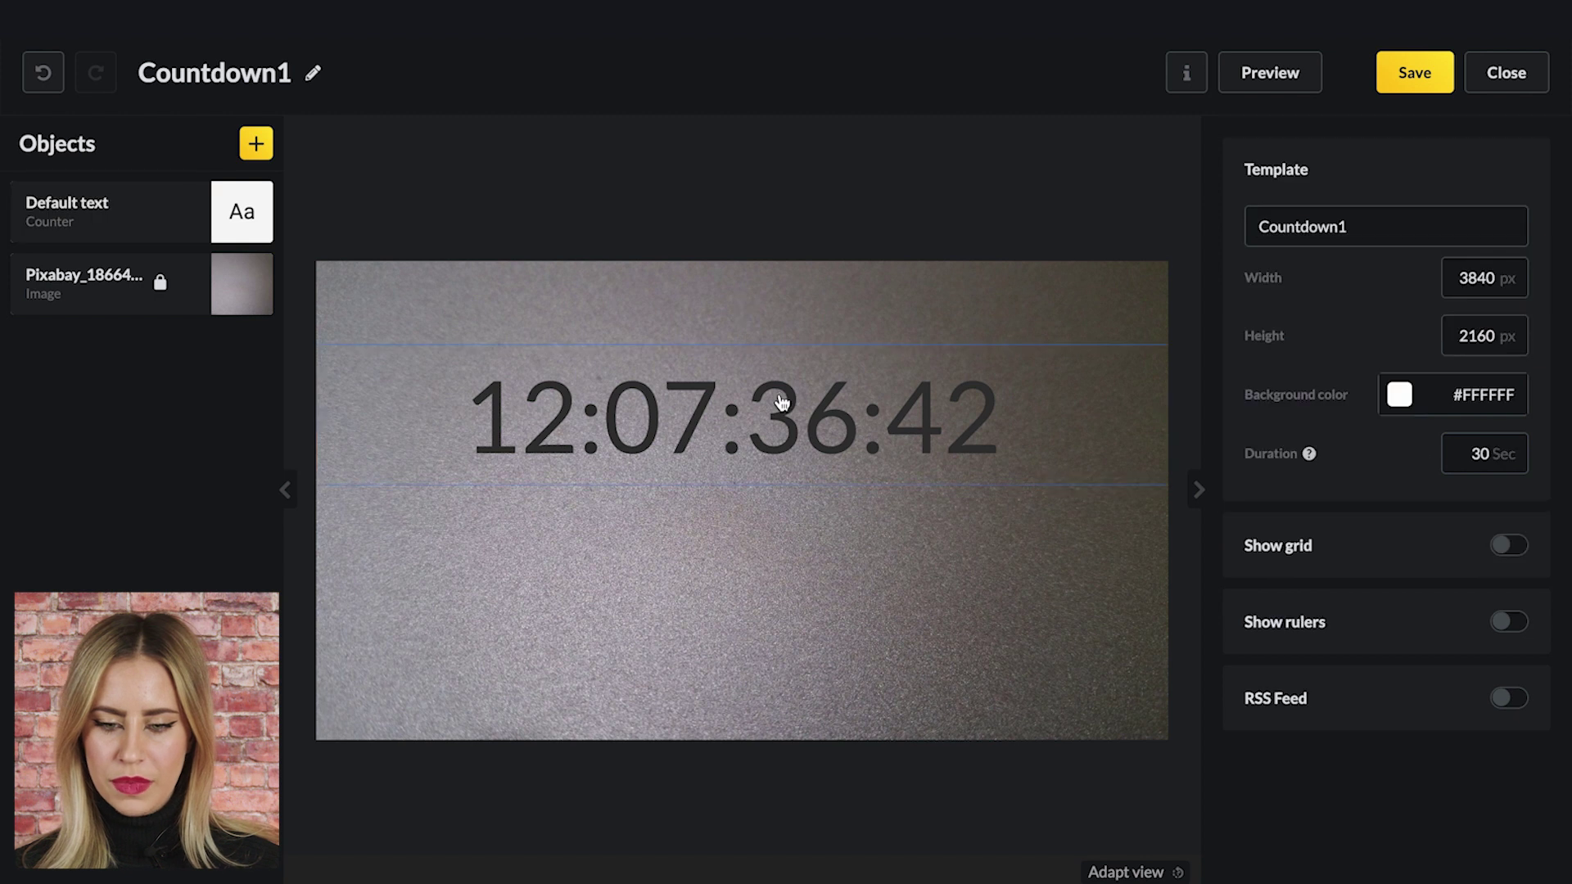
left_click_drag(770, 395, 785, 463)
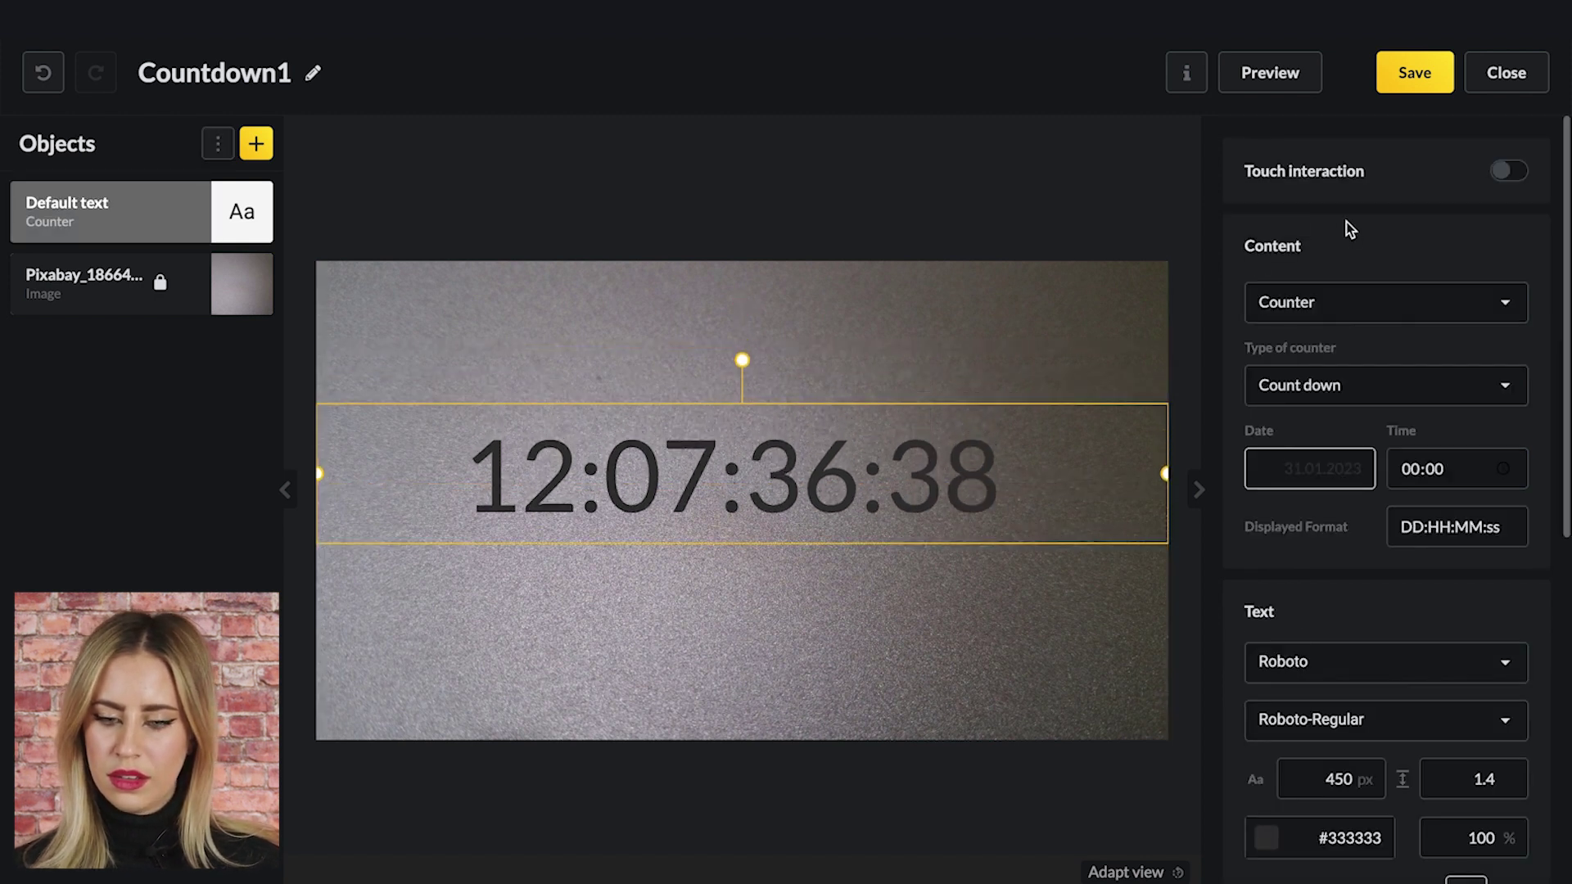
Change the counter's font to Cousine, chosen from the additional fonts filtered to Monospace.
left_click(255, 149)
left_click(1422, 229)
scroll(1386, 323, "down", 5)
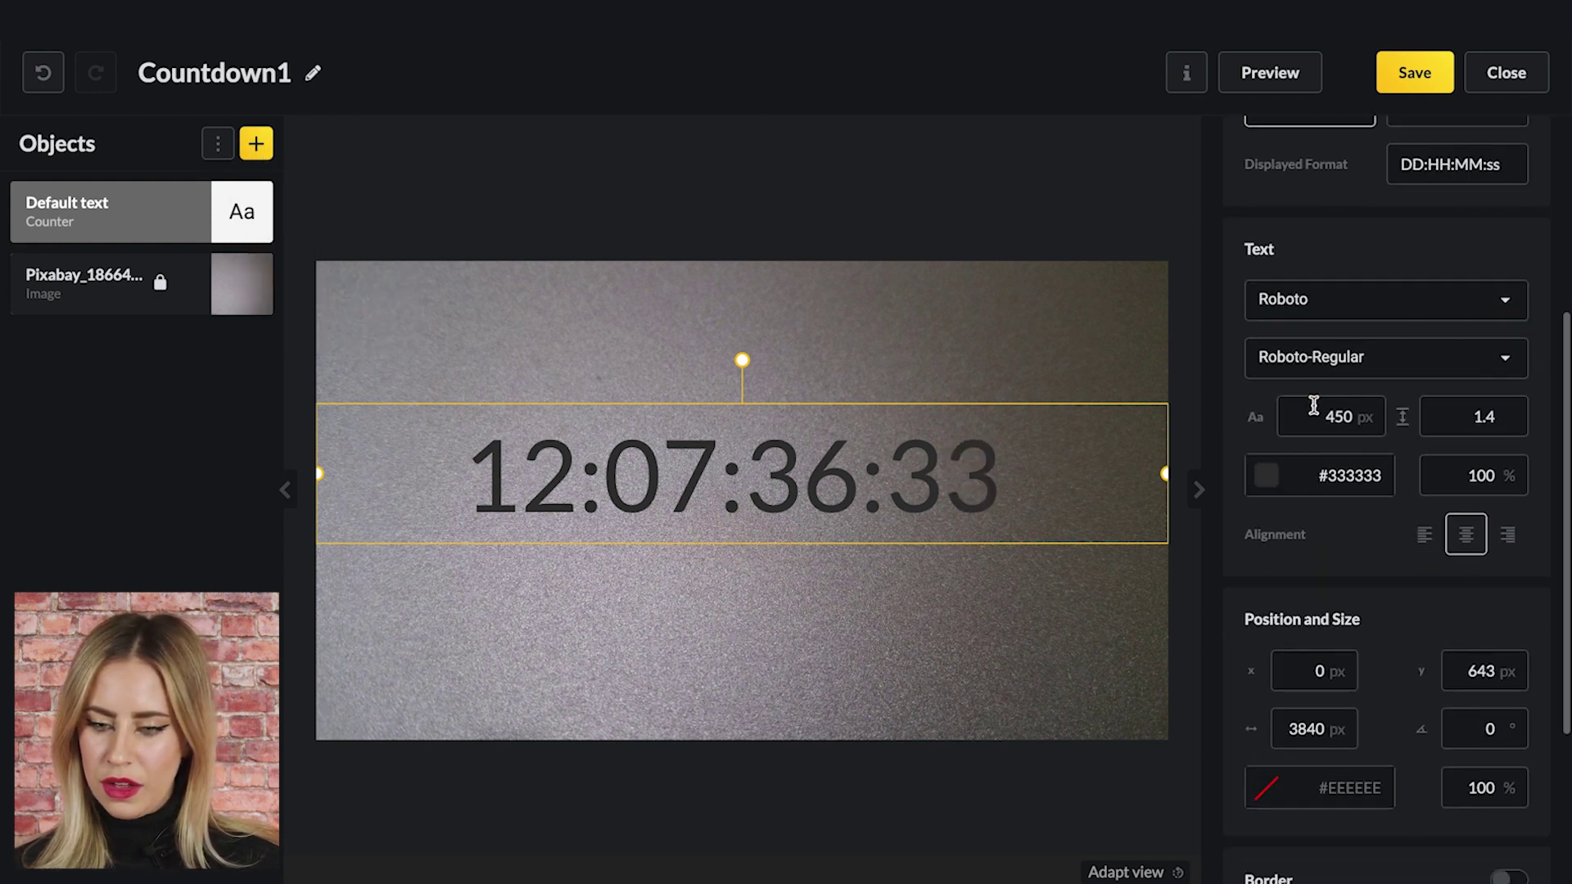
left_click(1376, 291)
scroll(1337, 554, "down", 1)
scroll(1320, 460, "down", 3)
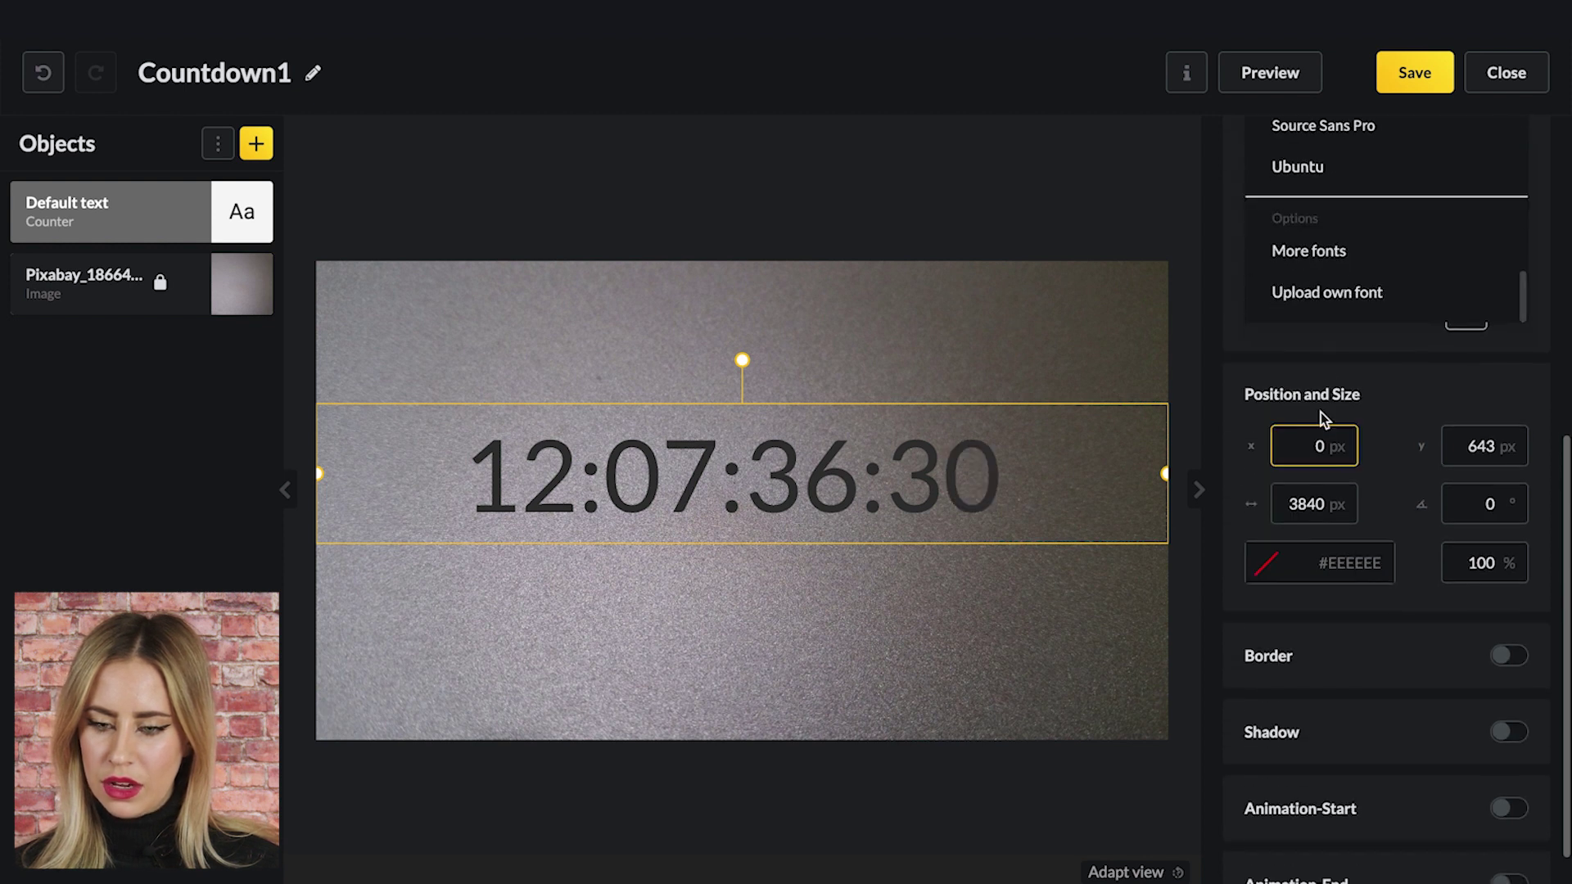
left_click(1317, 251)
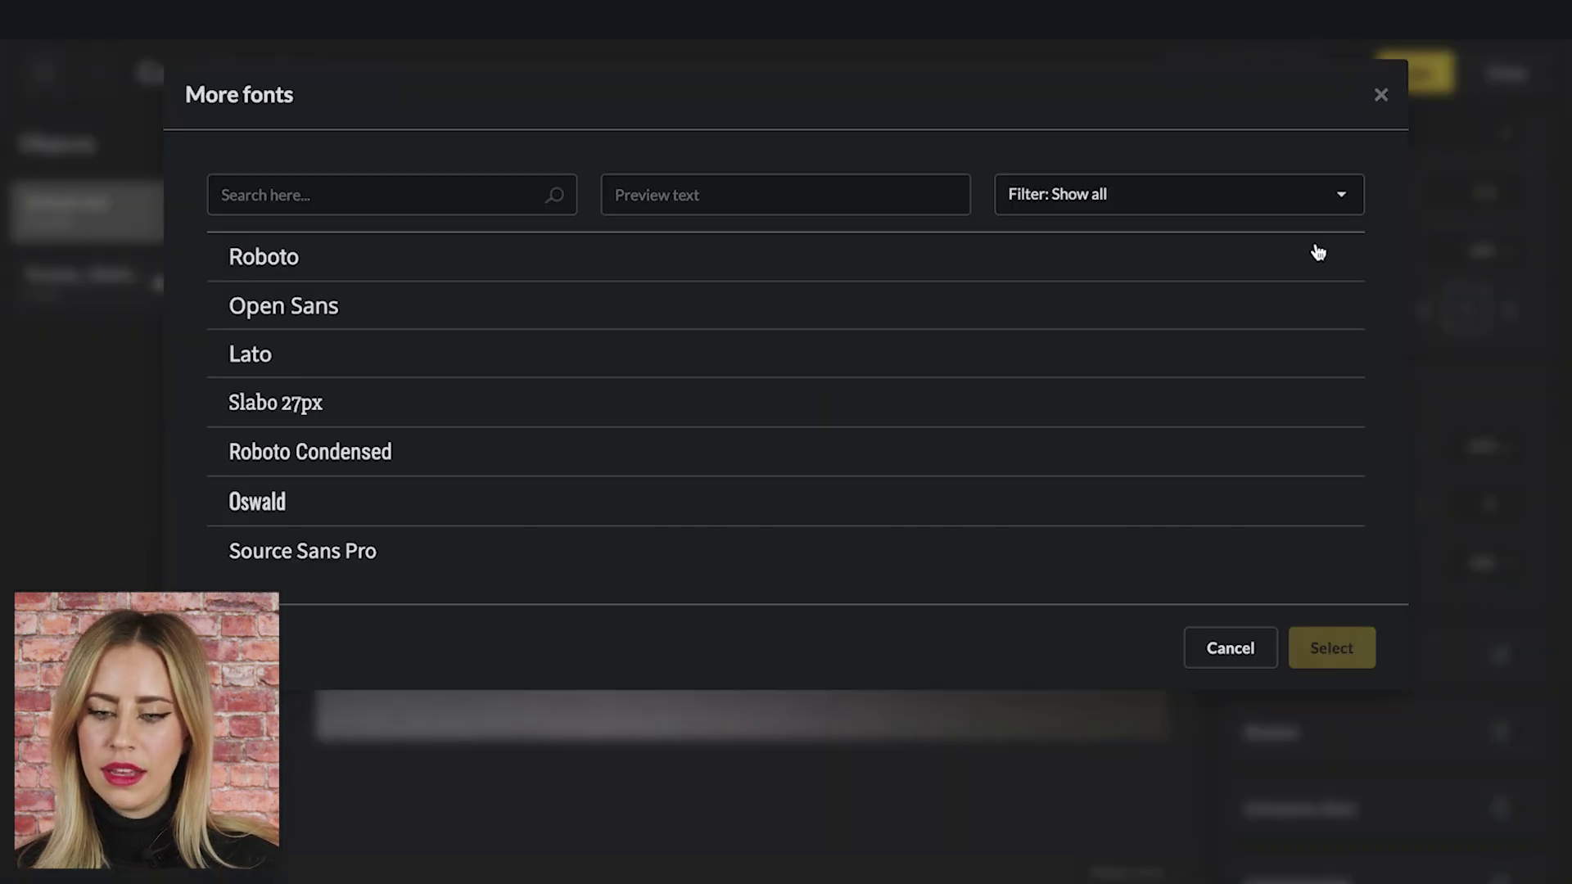
left_click(1109, 204)
left_click(1086, 322)
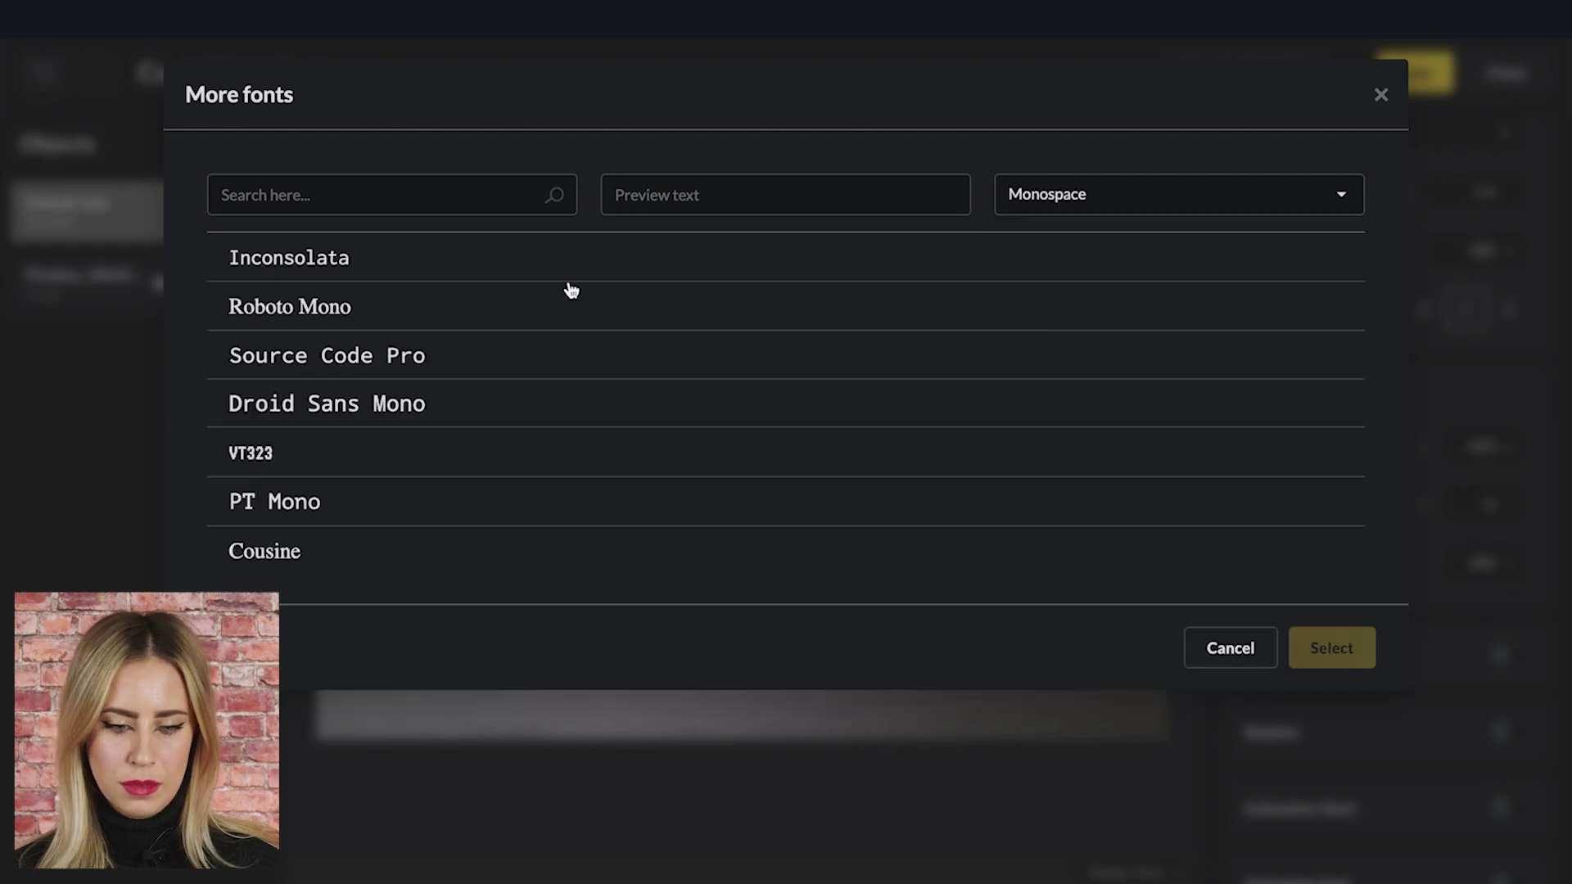
scroll(397, 396, "down", 1)
left_click(261, 472)
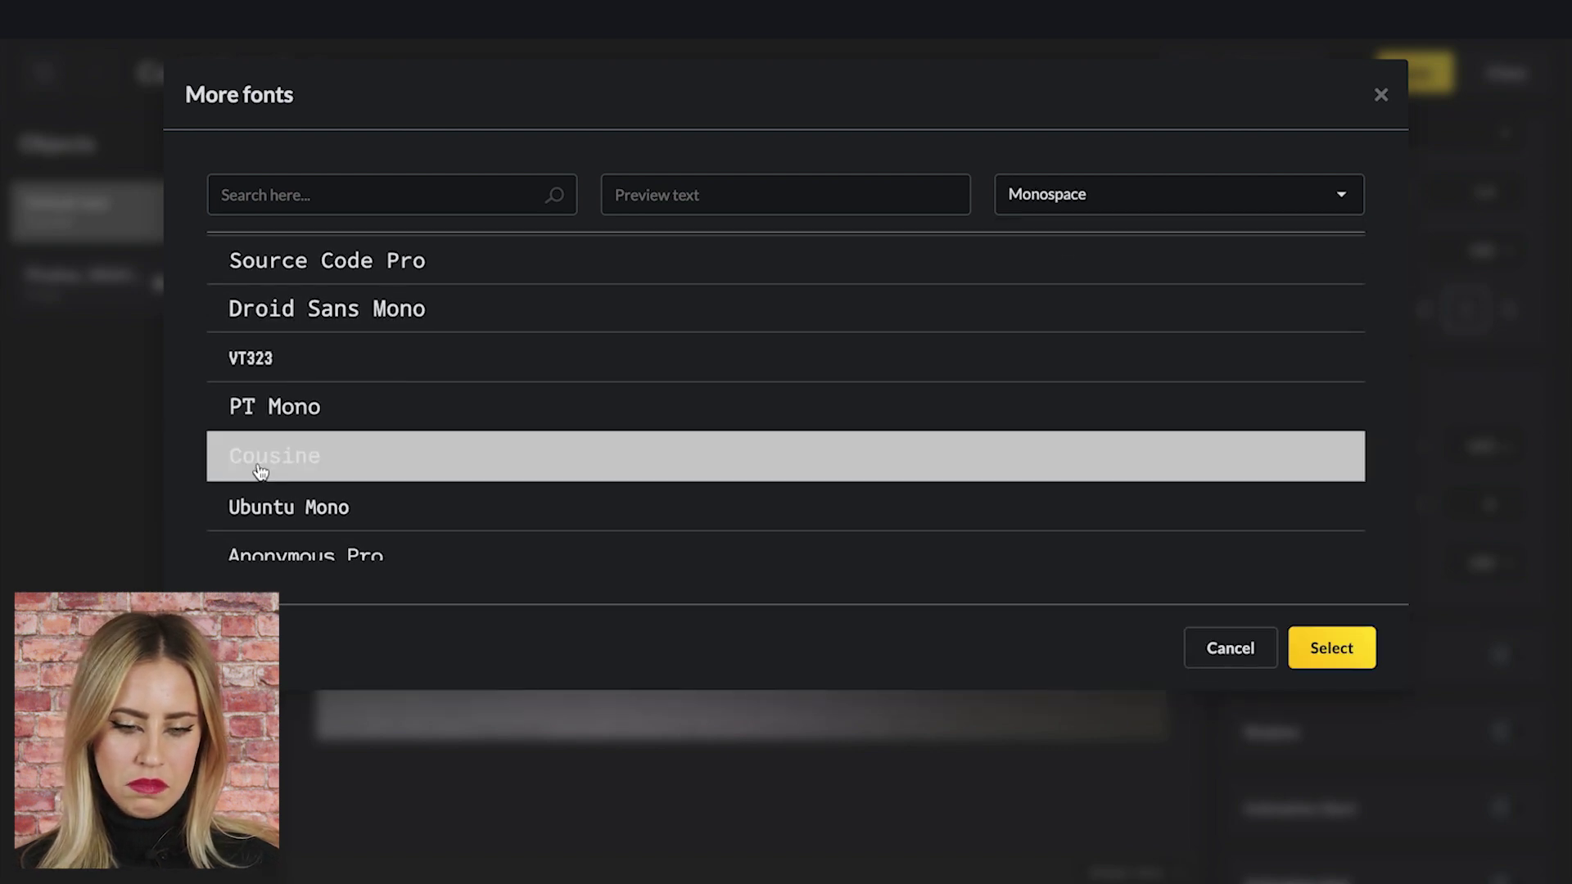
left_click(1325, 647)
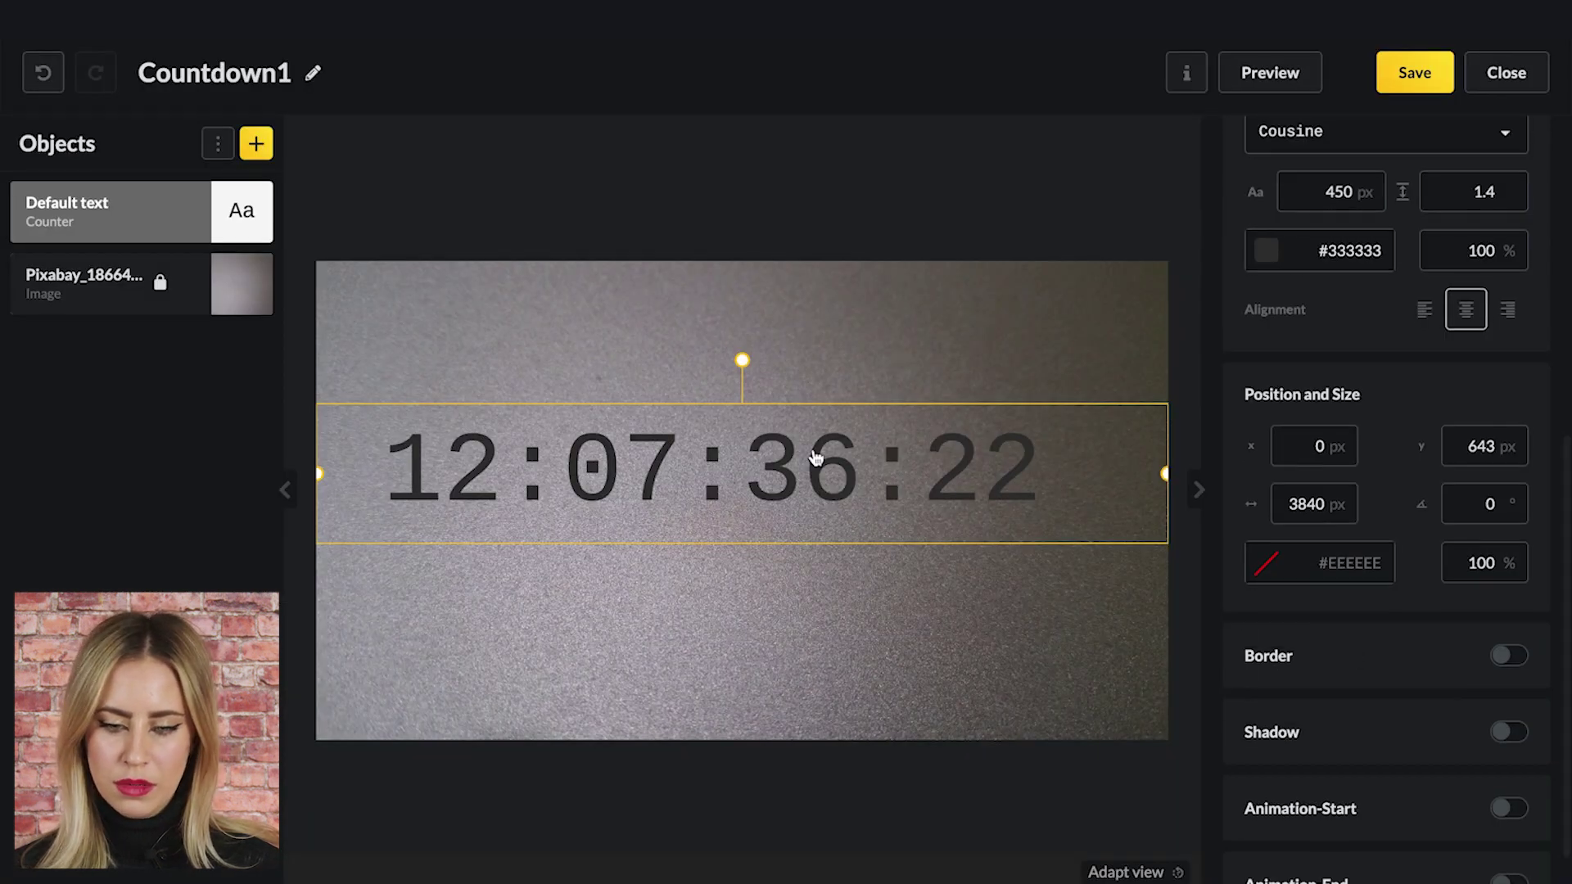
Set the counter's displayed format to "DD HH MM ss" without colons and move the counter down slightly towards the canvas's vertical centre.
scroll(1534, 370, "up", 7)
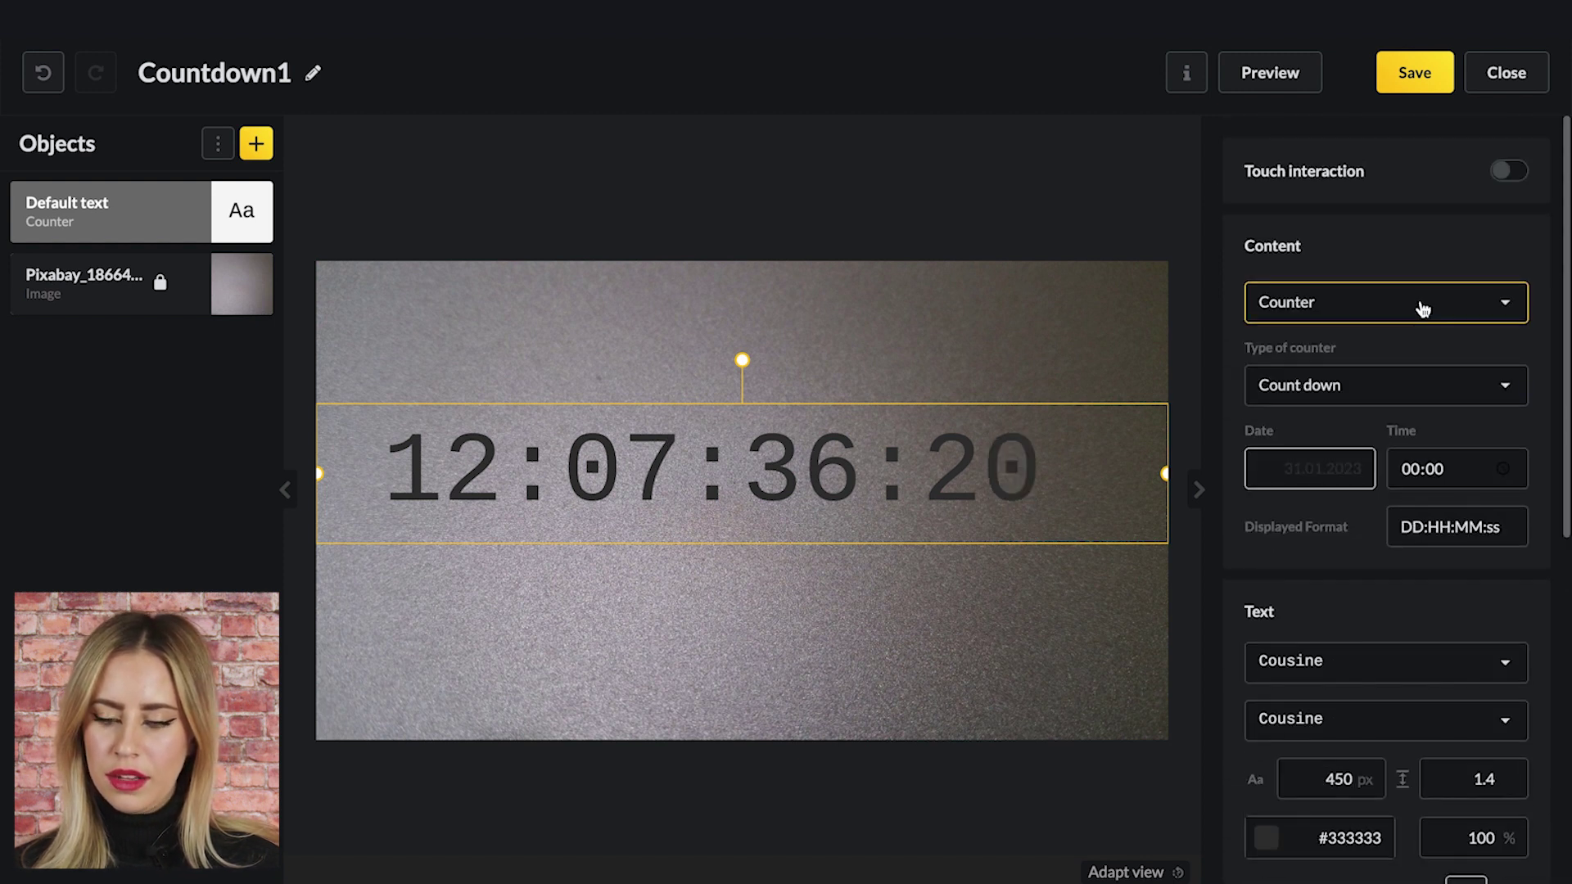
left_click(1417, 526)
triple_click(1438, 534)
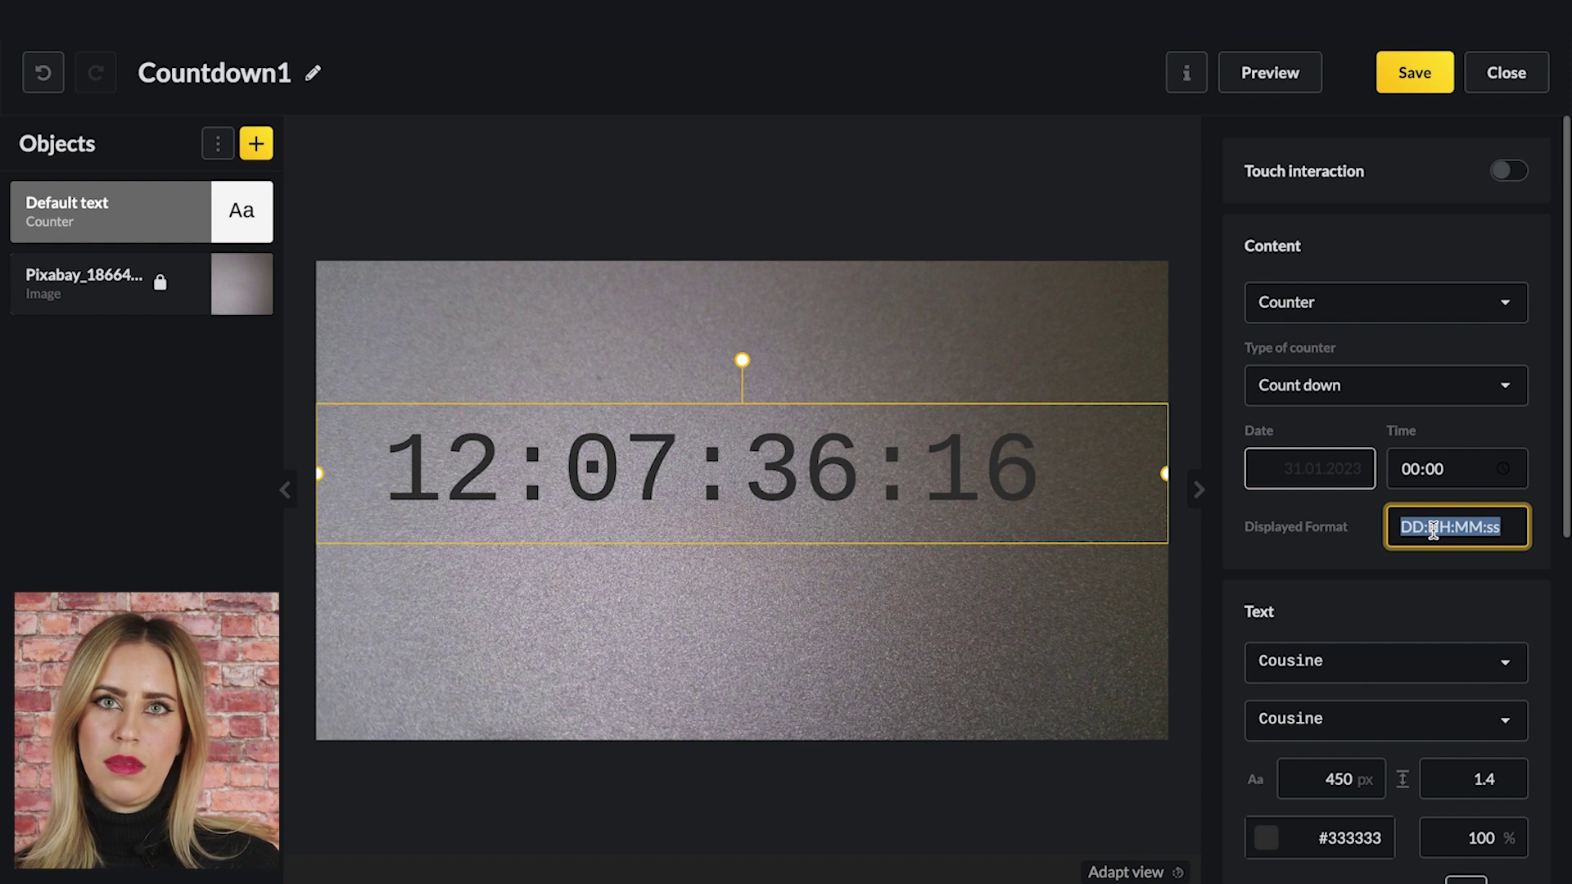
left_click(1431, 528)
key("BackSpace")
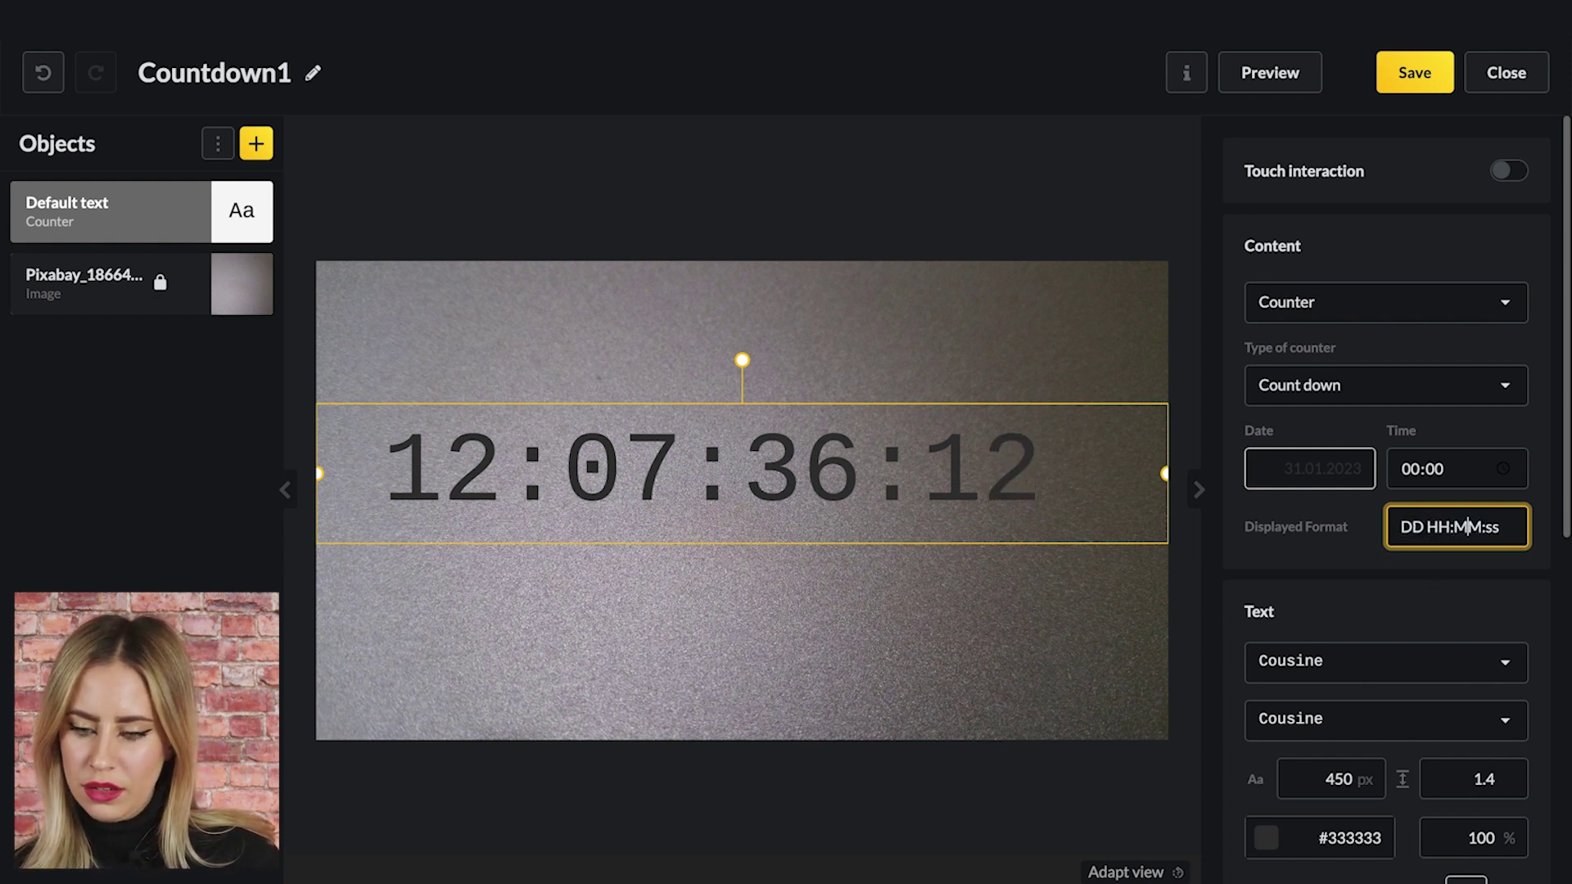
key("Right")
key("Right")
key("Right")
key("BackSpace")
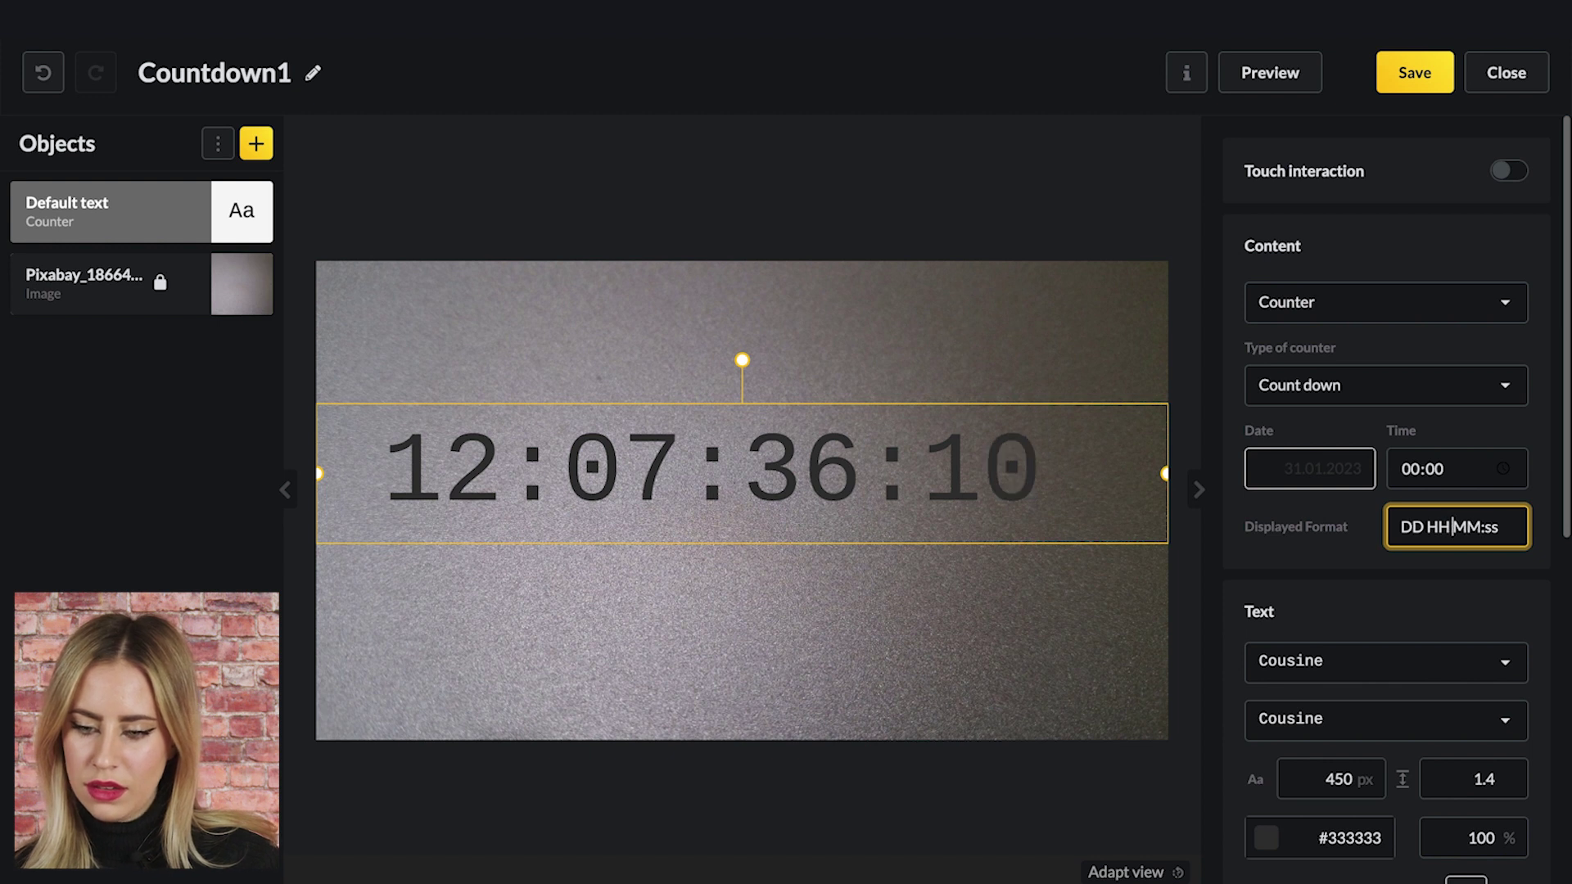
key("Right")
key("Right")
key("Right")
key("BackSpace")
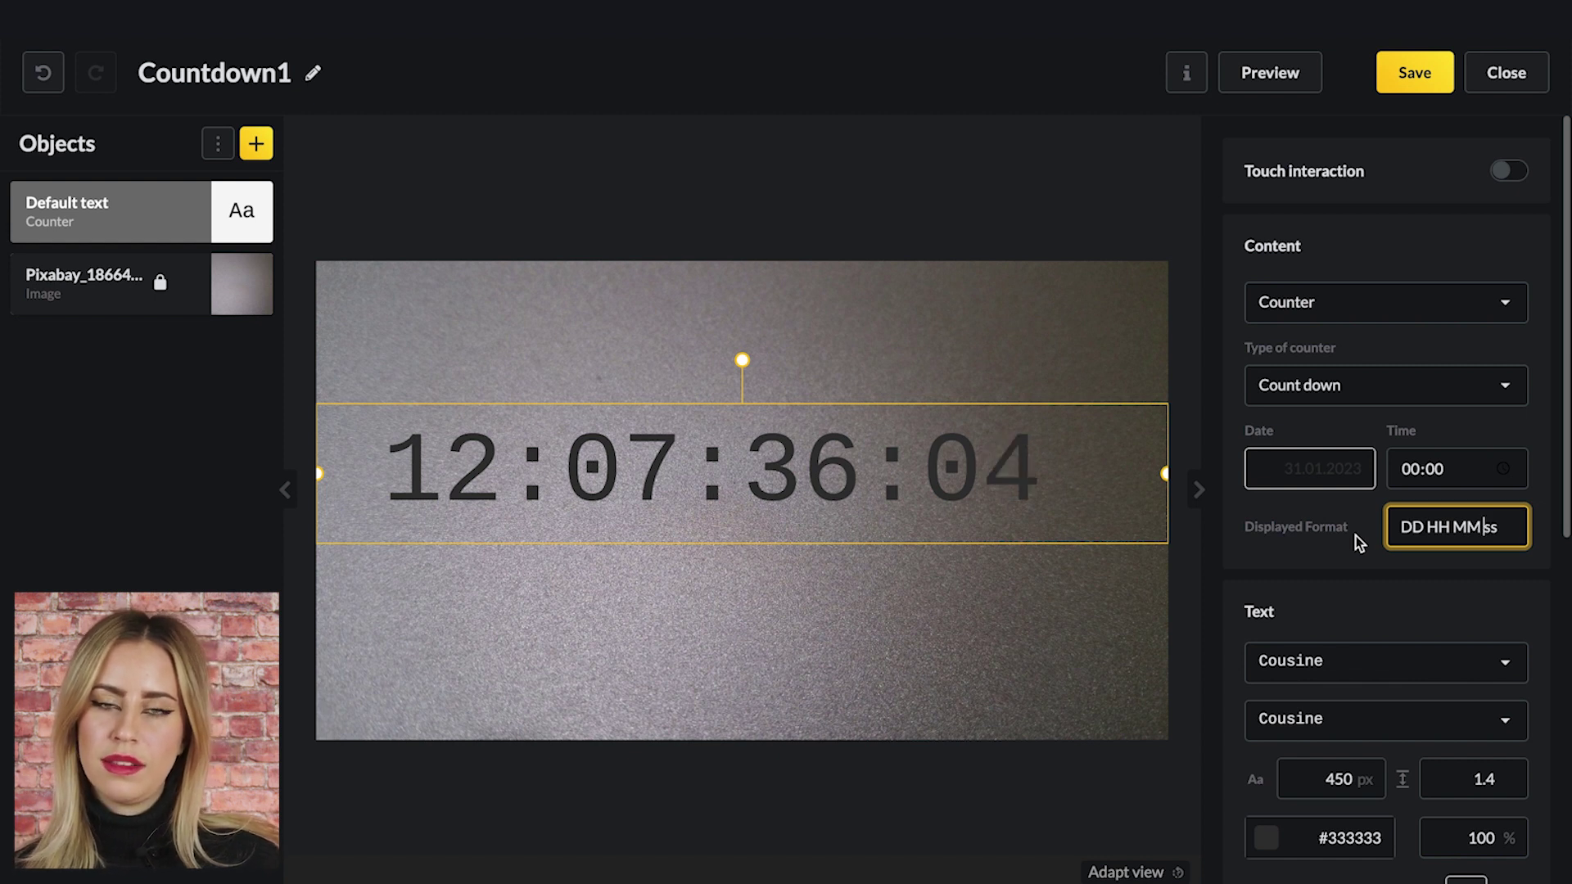
left_click(1383, 554)
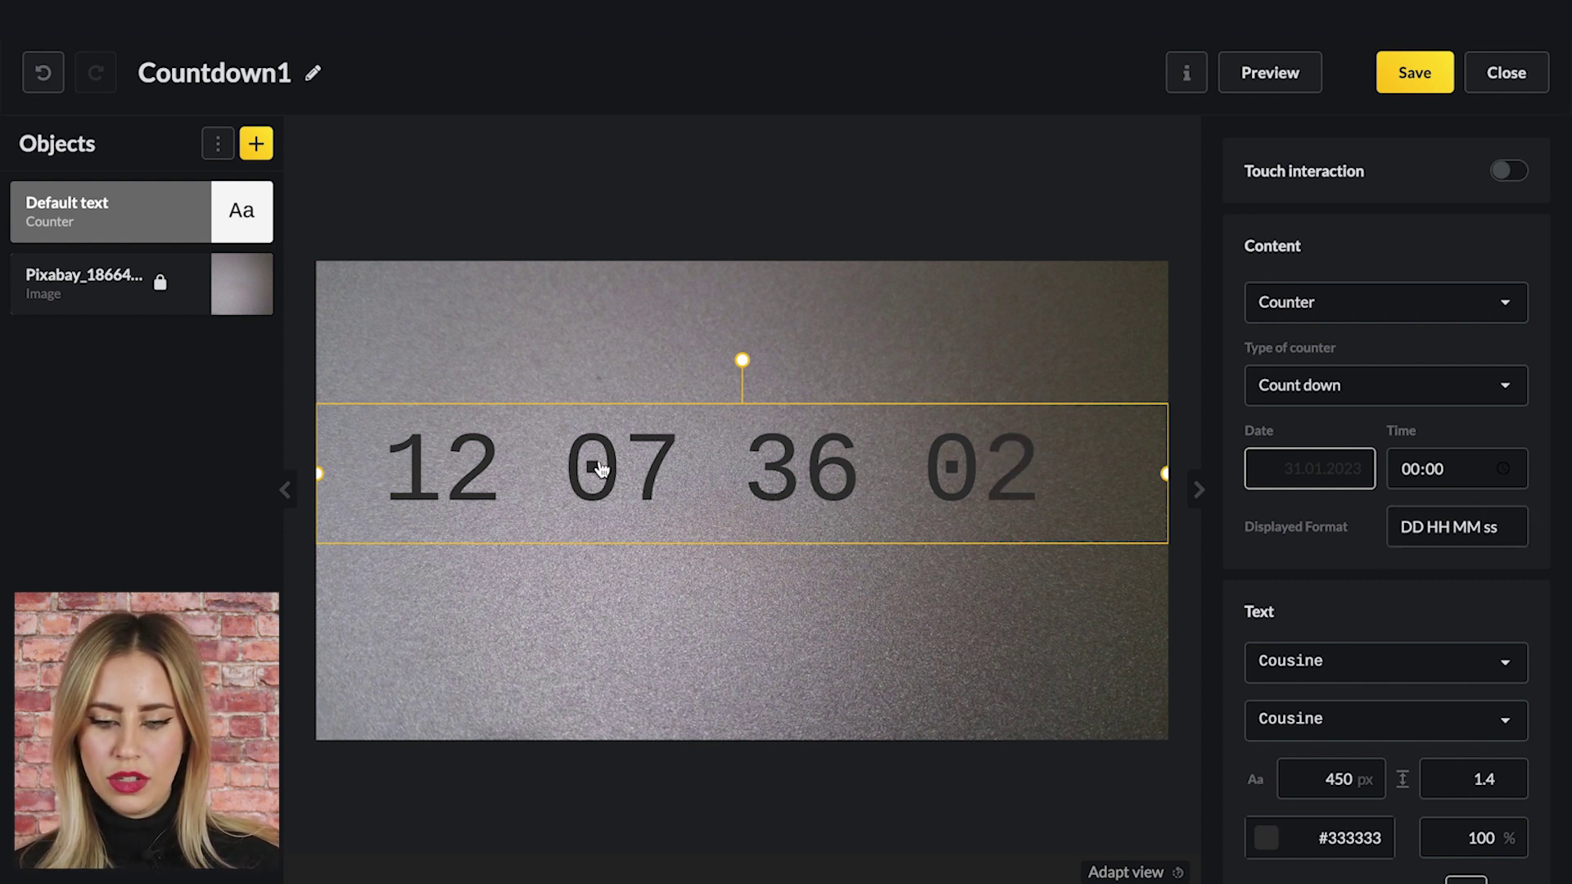
left_click_drag(602, 464, 602, 486)
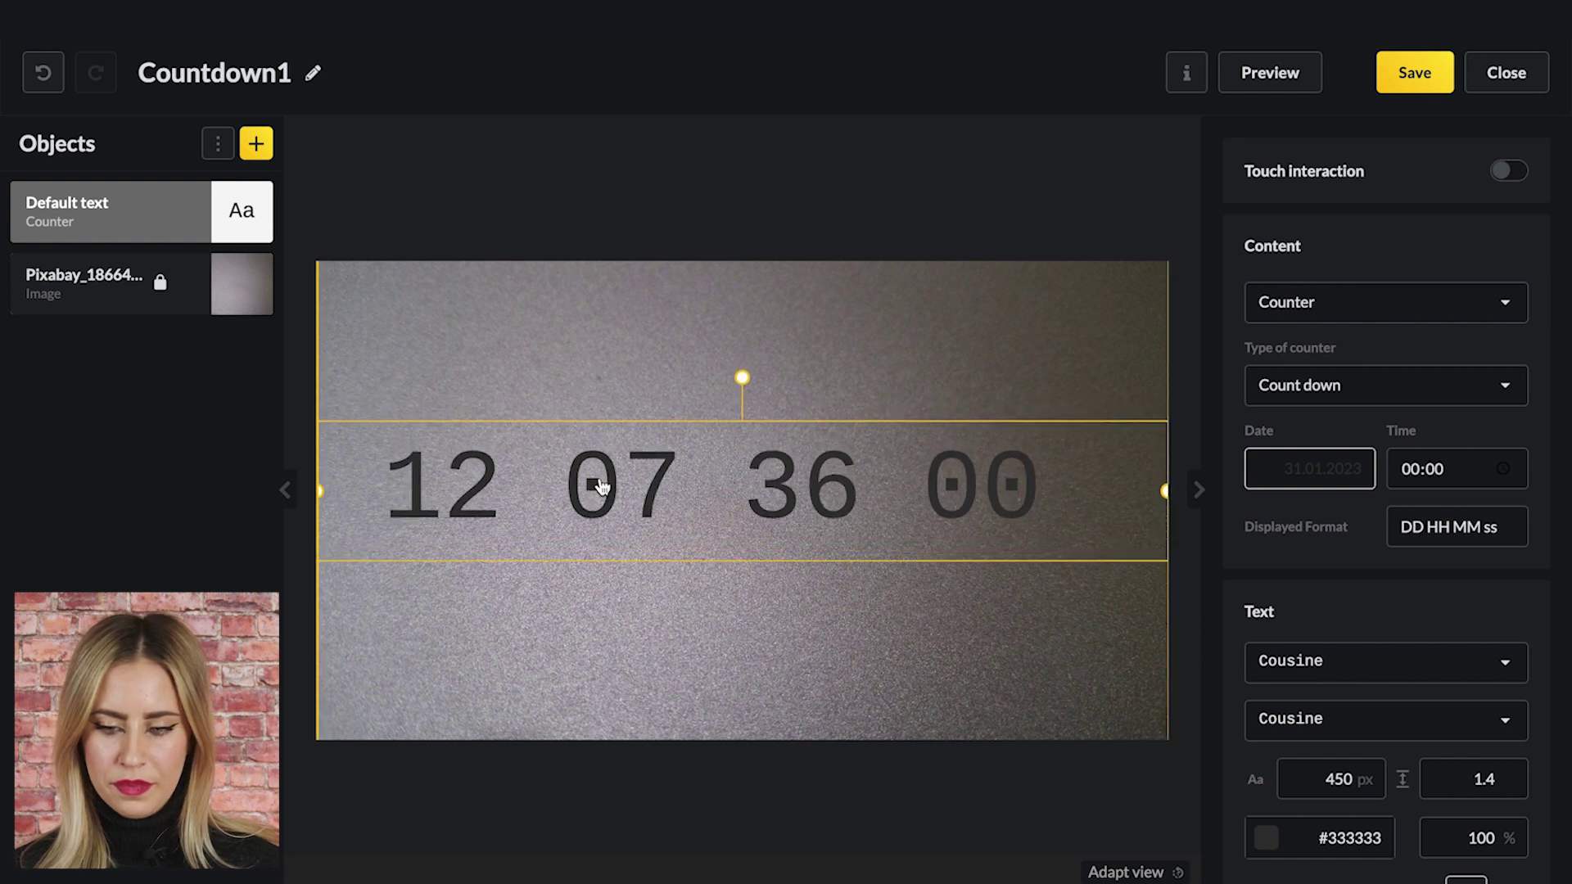
Add a dark rectangle shape about 592 × 474 px over the counter's day digits.
left_click(256, 143)
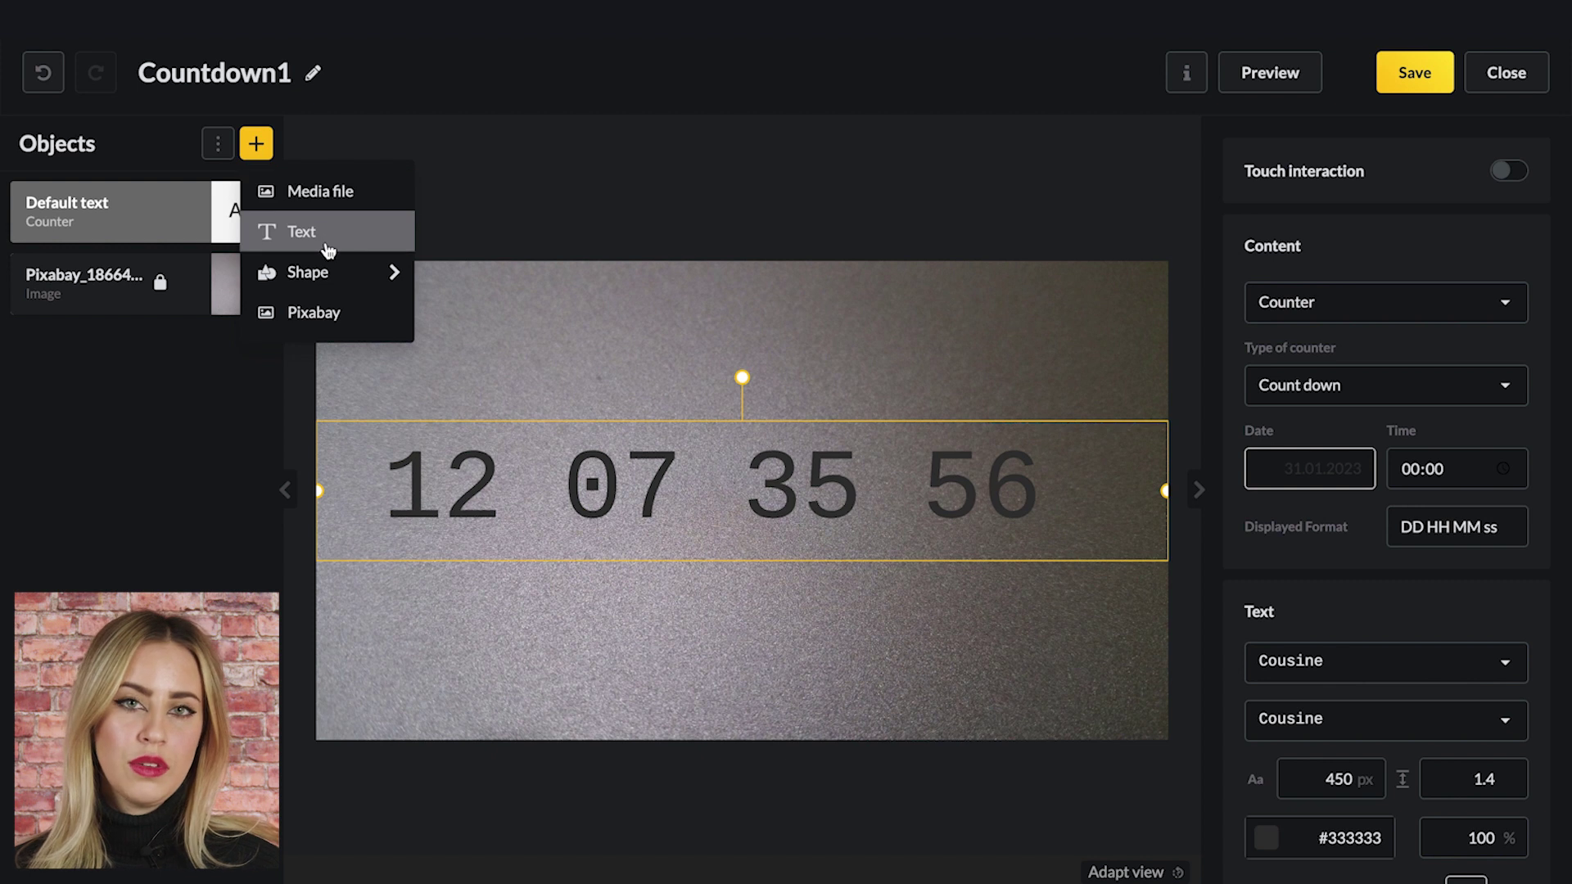
mouse_move(385, 272)
scroll(503, 369, "down", 5)
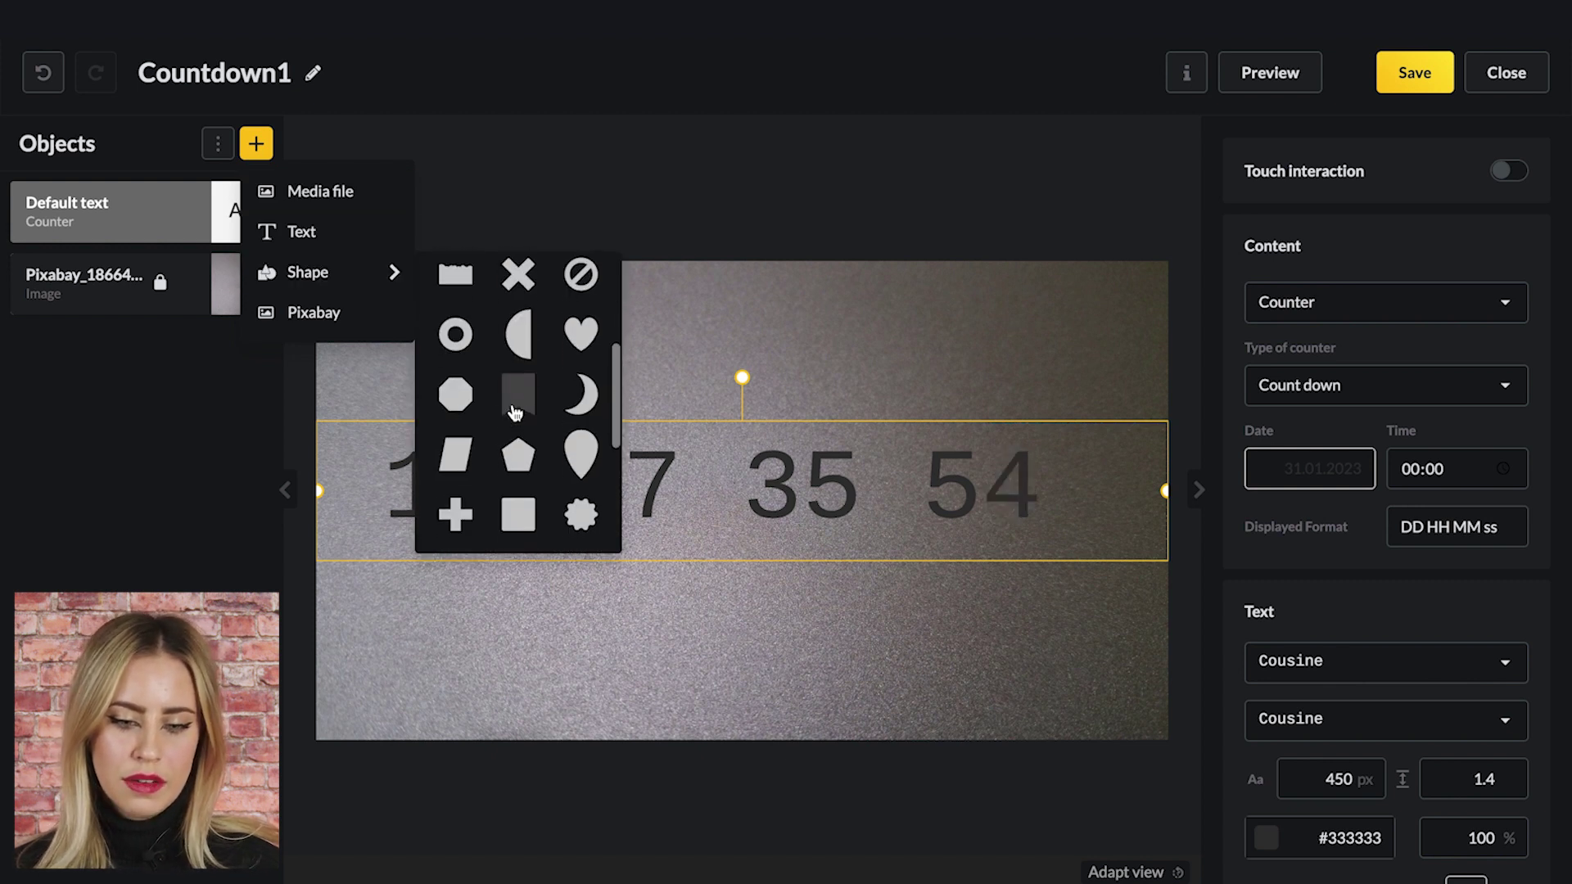
left_click(518, 357)
left_click_drag(783, 508, 510, 535)
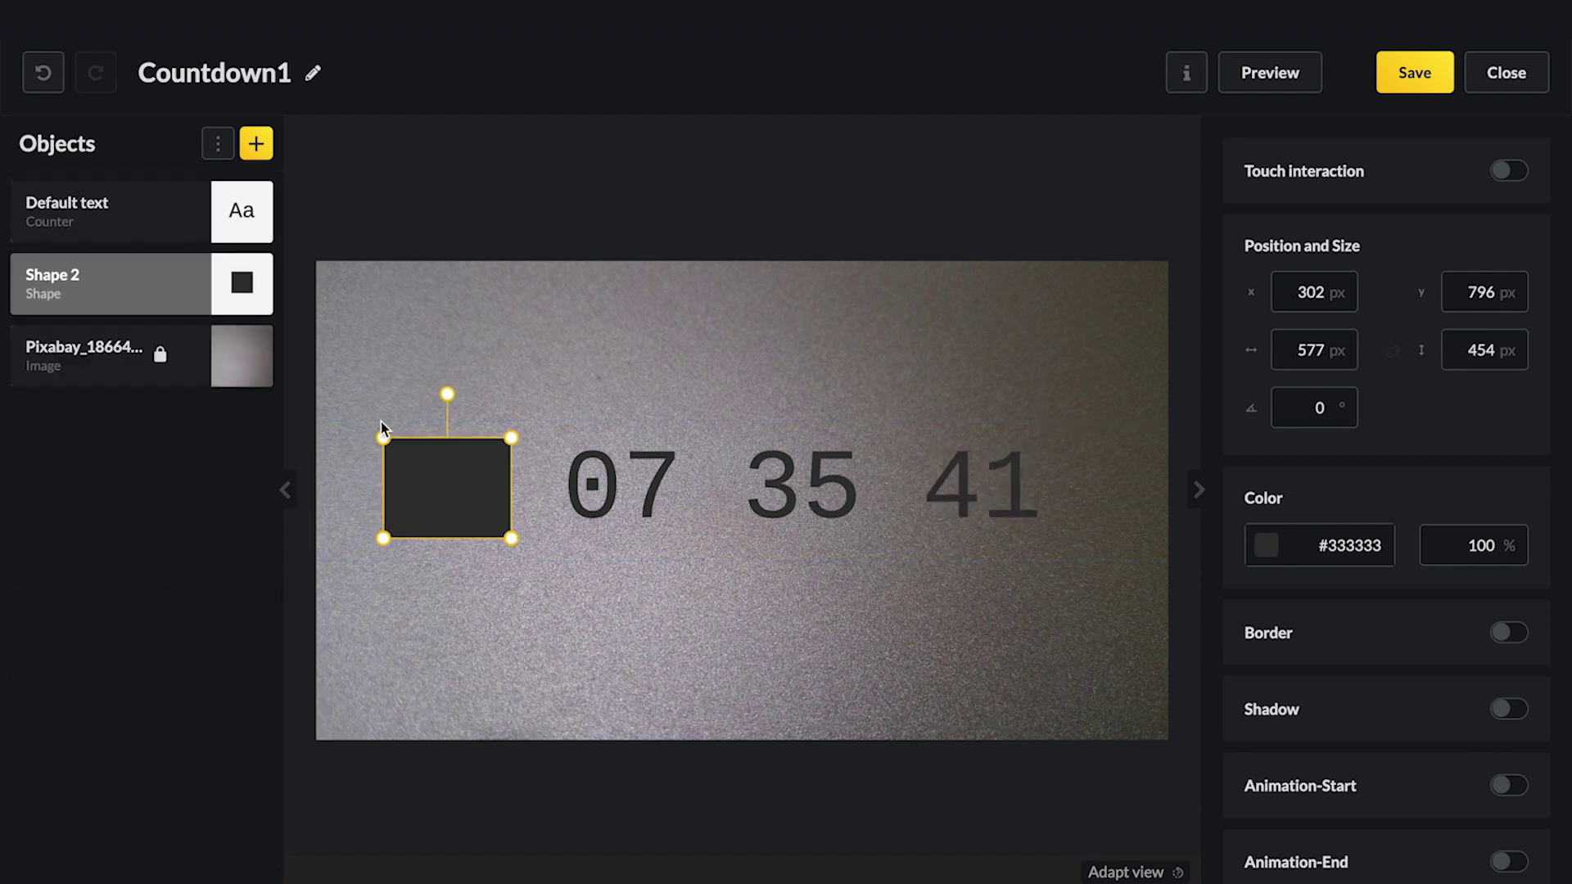
left_click_drag(383, 437, 380, 433)
Lock the counter and duplicate the rectangle three times, placing the copies over the hour, minute and second digits.
left_click(431, 447)
left_click(147, 283)
left_click(161, 210)
left_click(423, 457)
left_click(616, 389)
left_click(453, 481)
key("ctrl+d")
left_click_drag(452, 482, 977, 508)
key("ctrl+d")
key("ctrl+d")
Set the colour opacity of all four rectangles to 40 %.
scroll(1466, 524, "down", 1)
left_click(1466, 509)
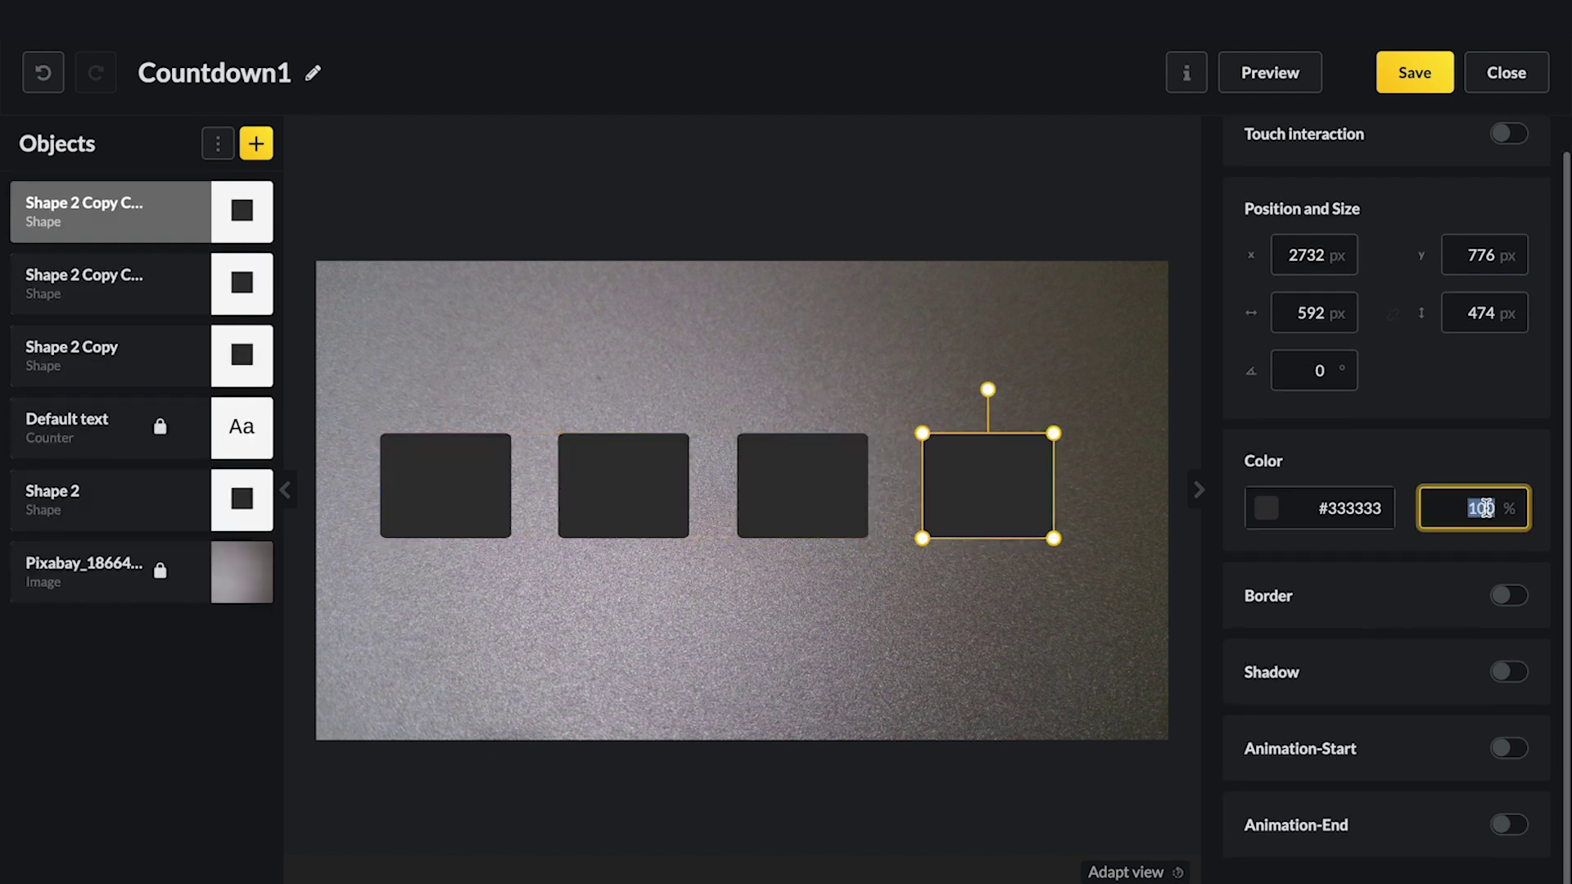
type("40")
left_click(787, 459)
key("ctrl+a")
type("40")
left_click(623, 486)
triple_click(1473, 508)
type("40")
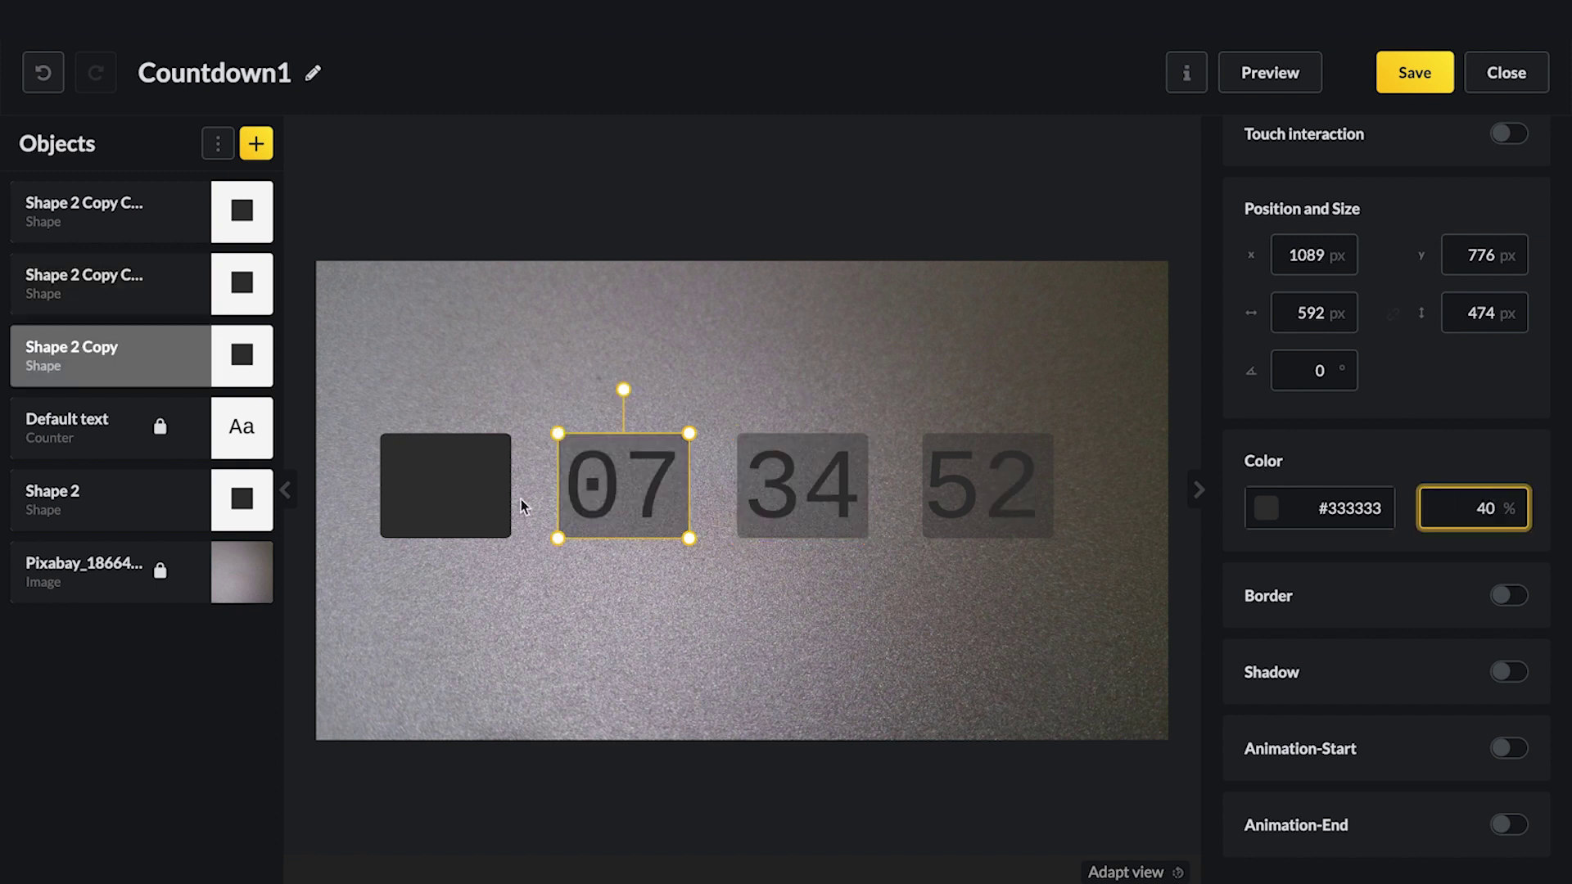
left_click(445, 486)
triple_click(1474, 509)
type("40")
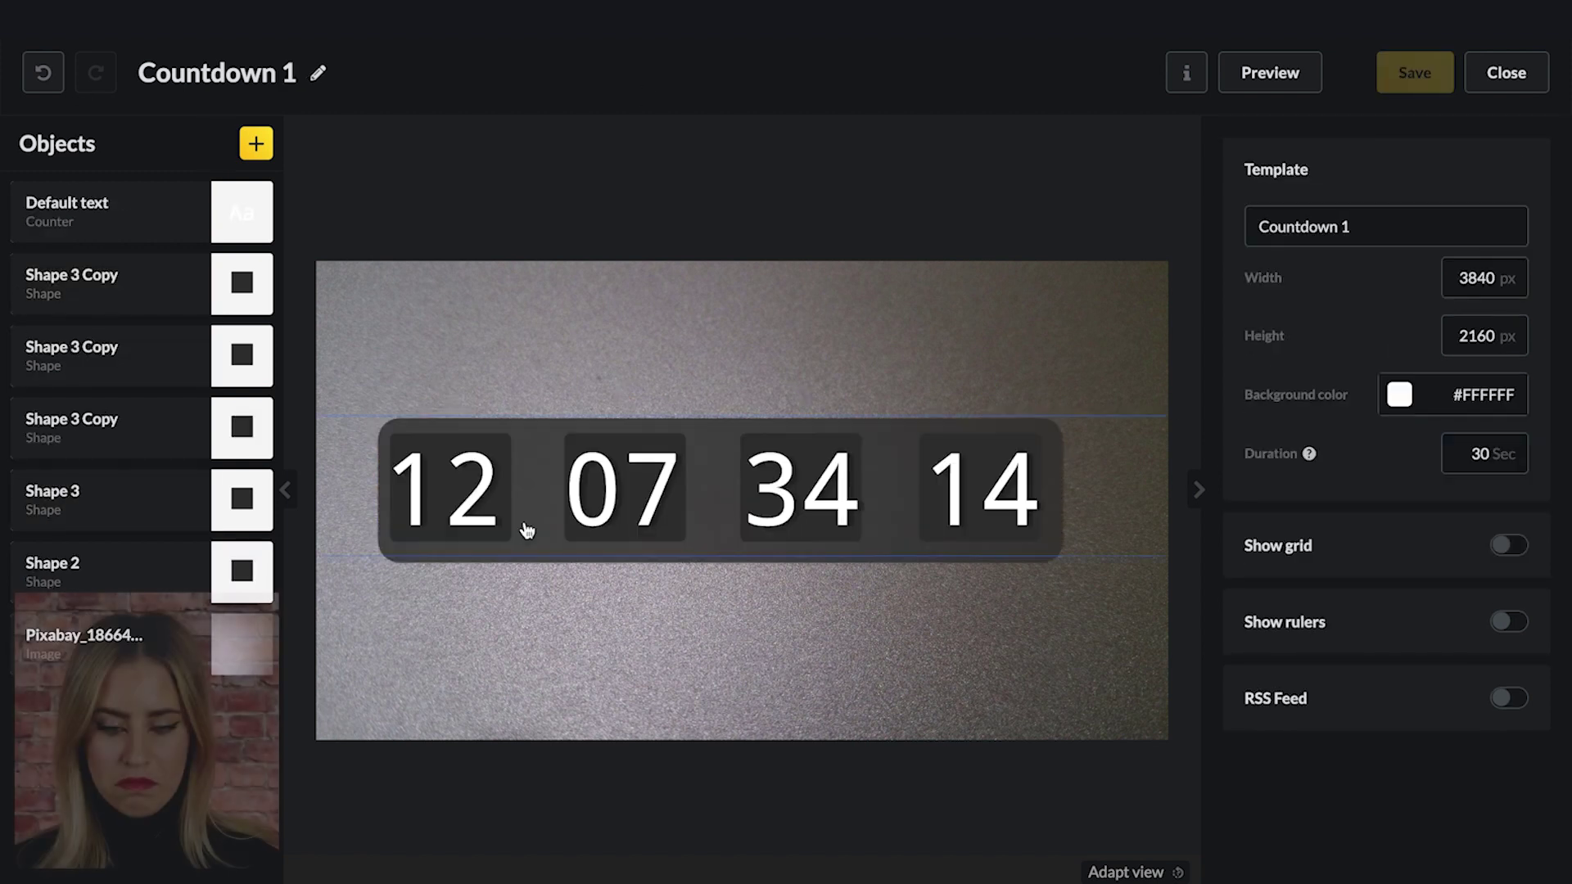
Preview the finished countdown template in full screen.
left_click(525, 497)
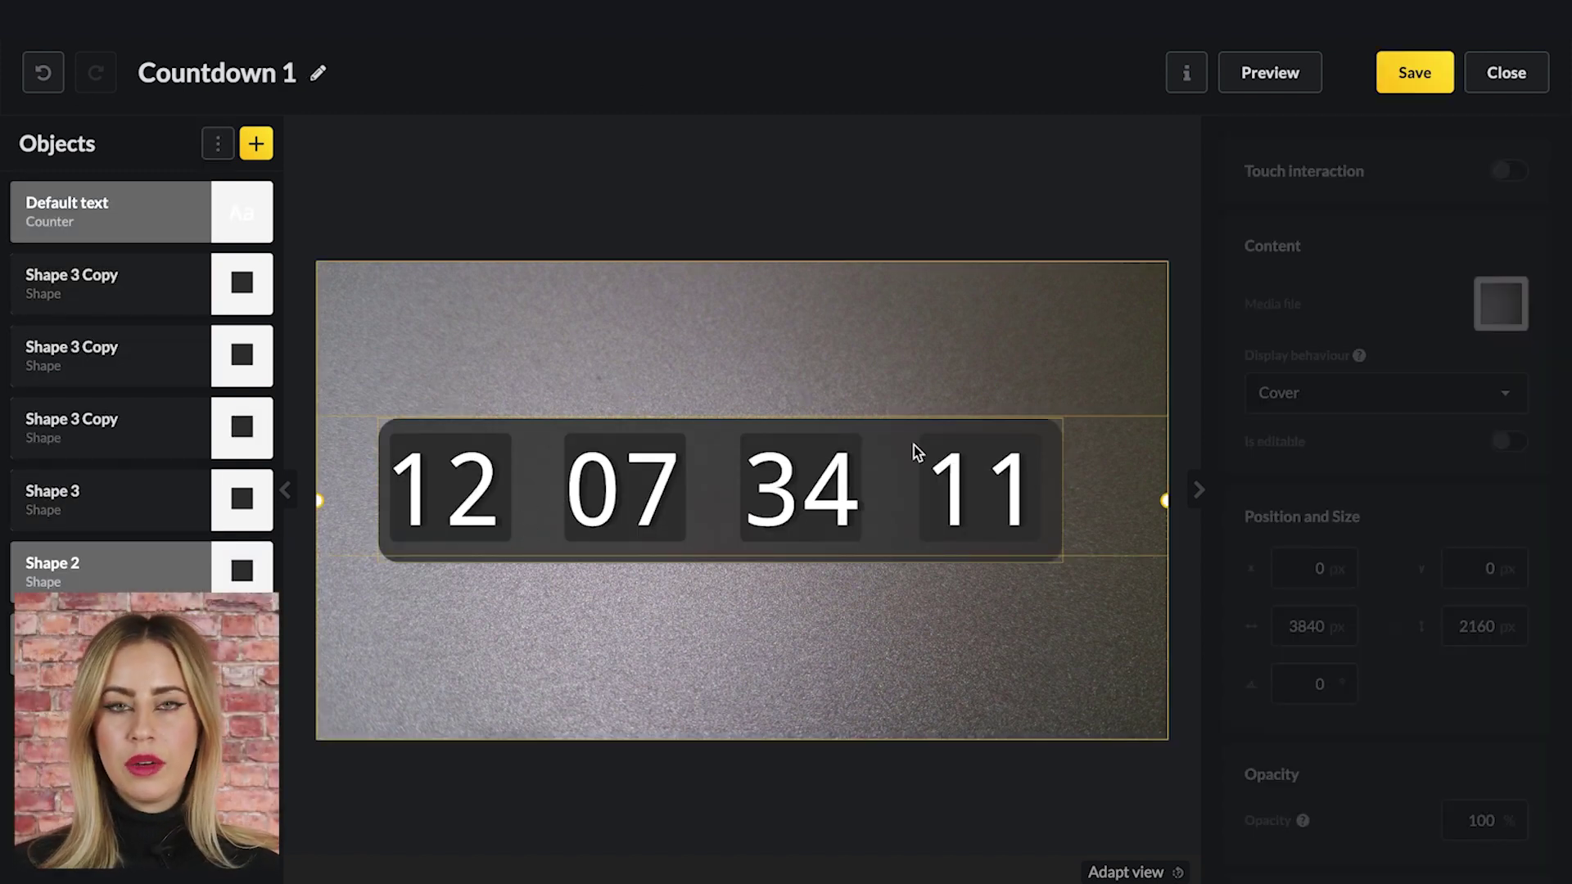
left_click(1245, 70)
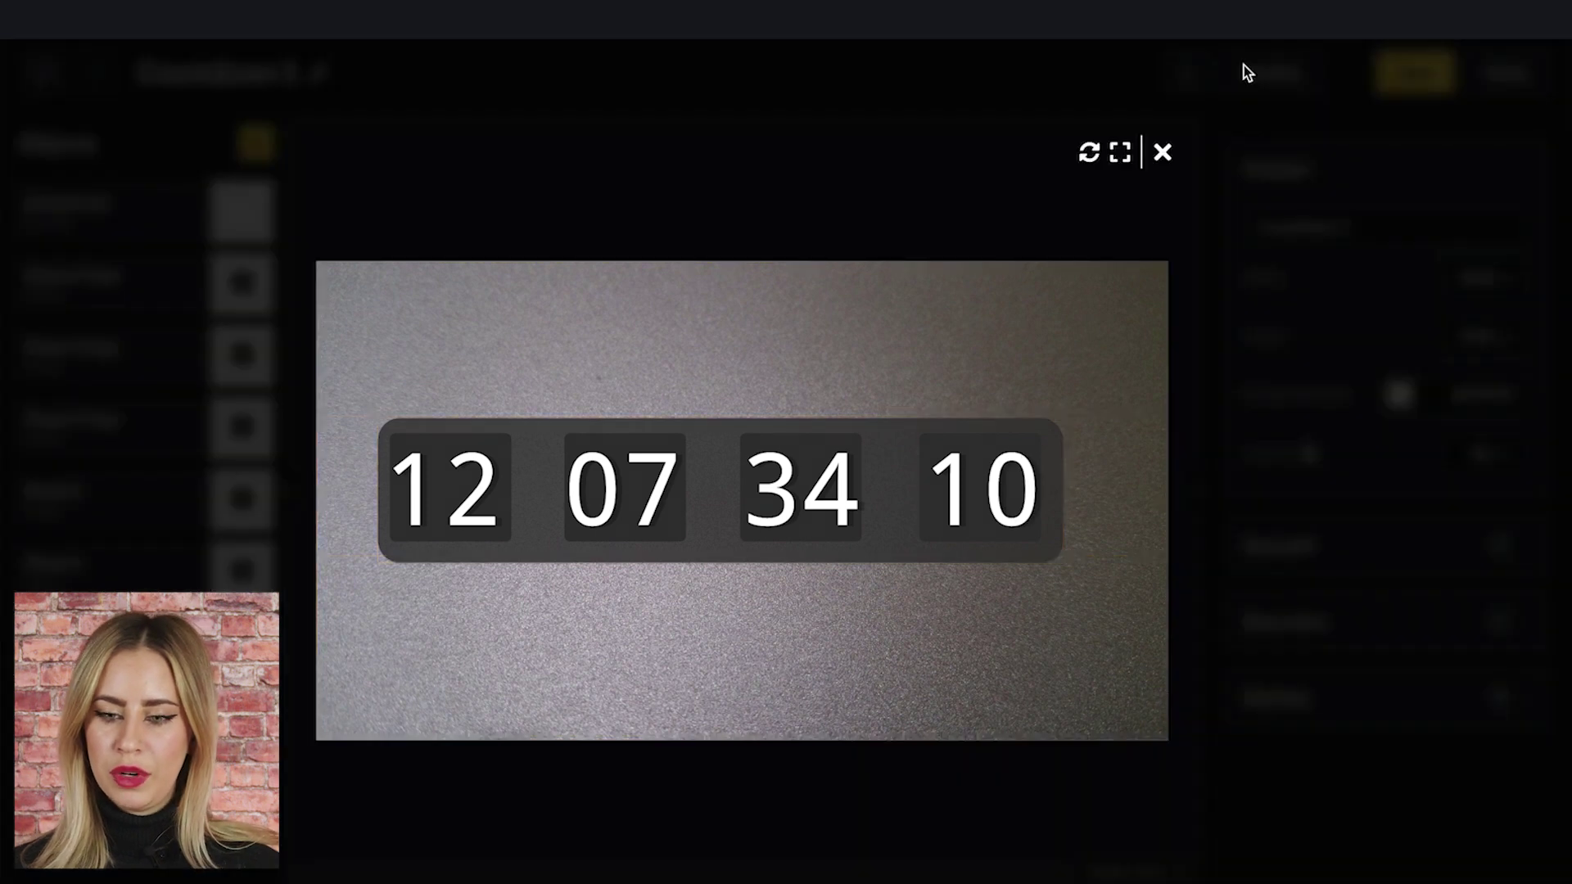
left_click(1123, 151)
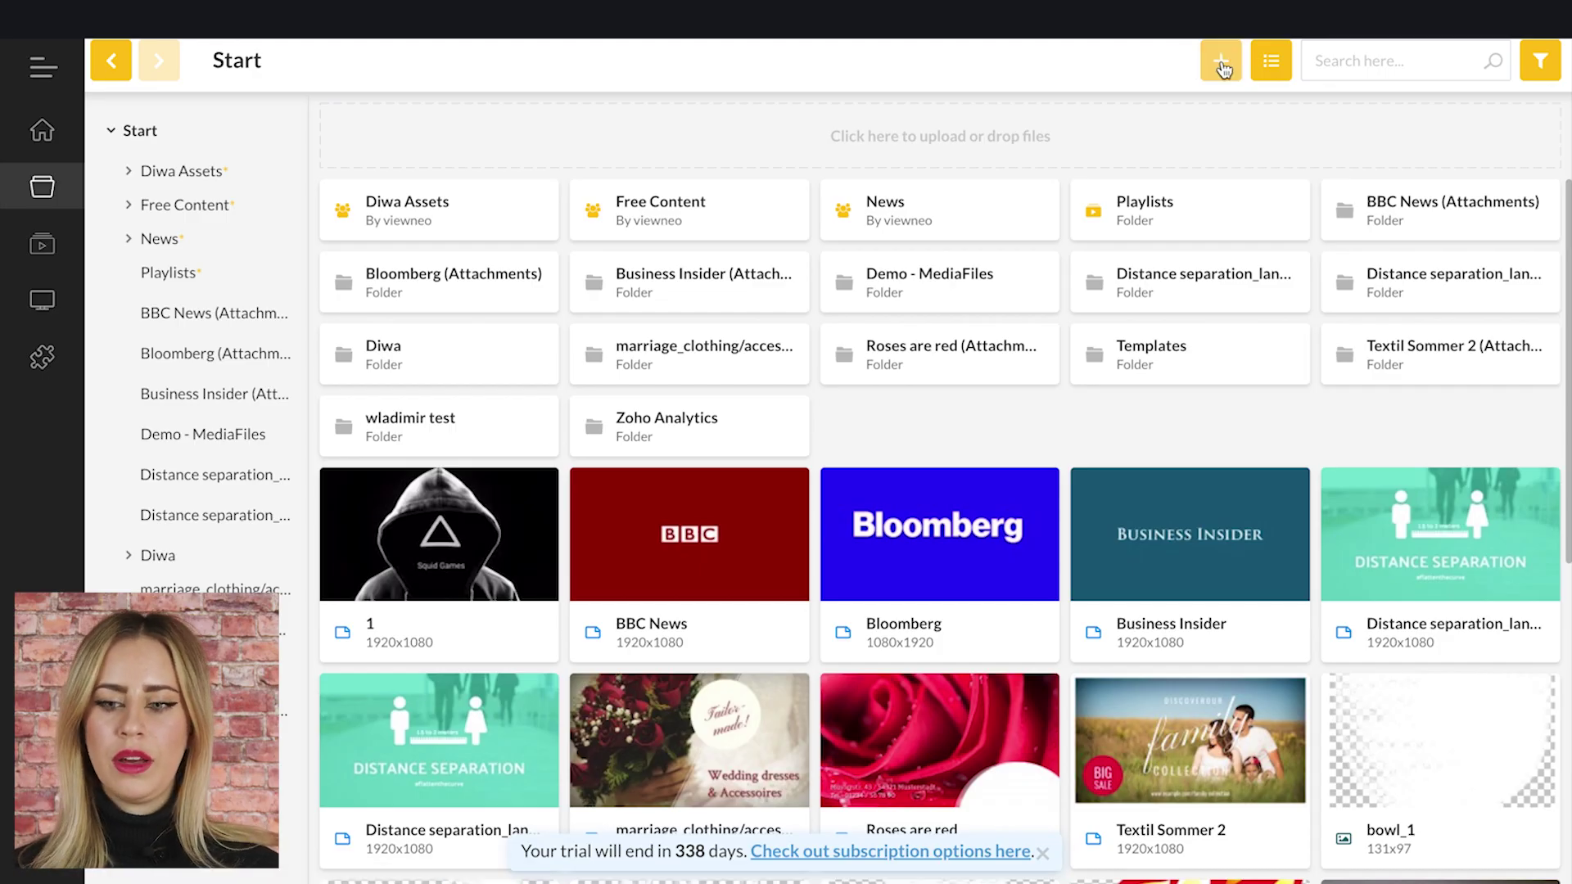
Create a new template named "Countdown 2" for a UHD Display (2160p) at 3840 × 2160 px.
left_click(1221, 65)
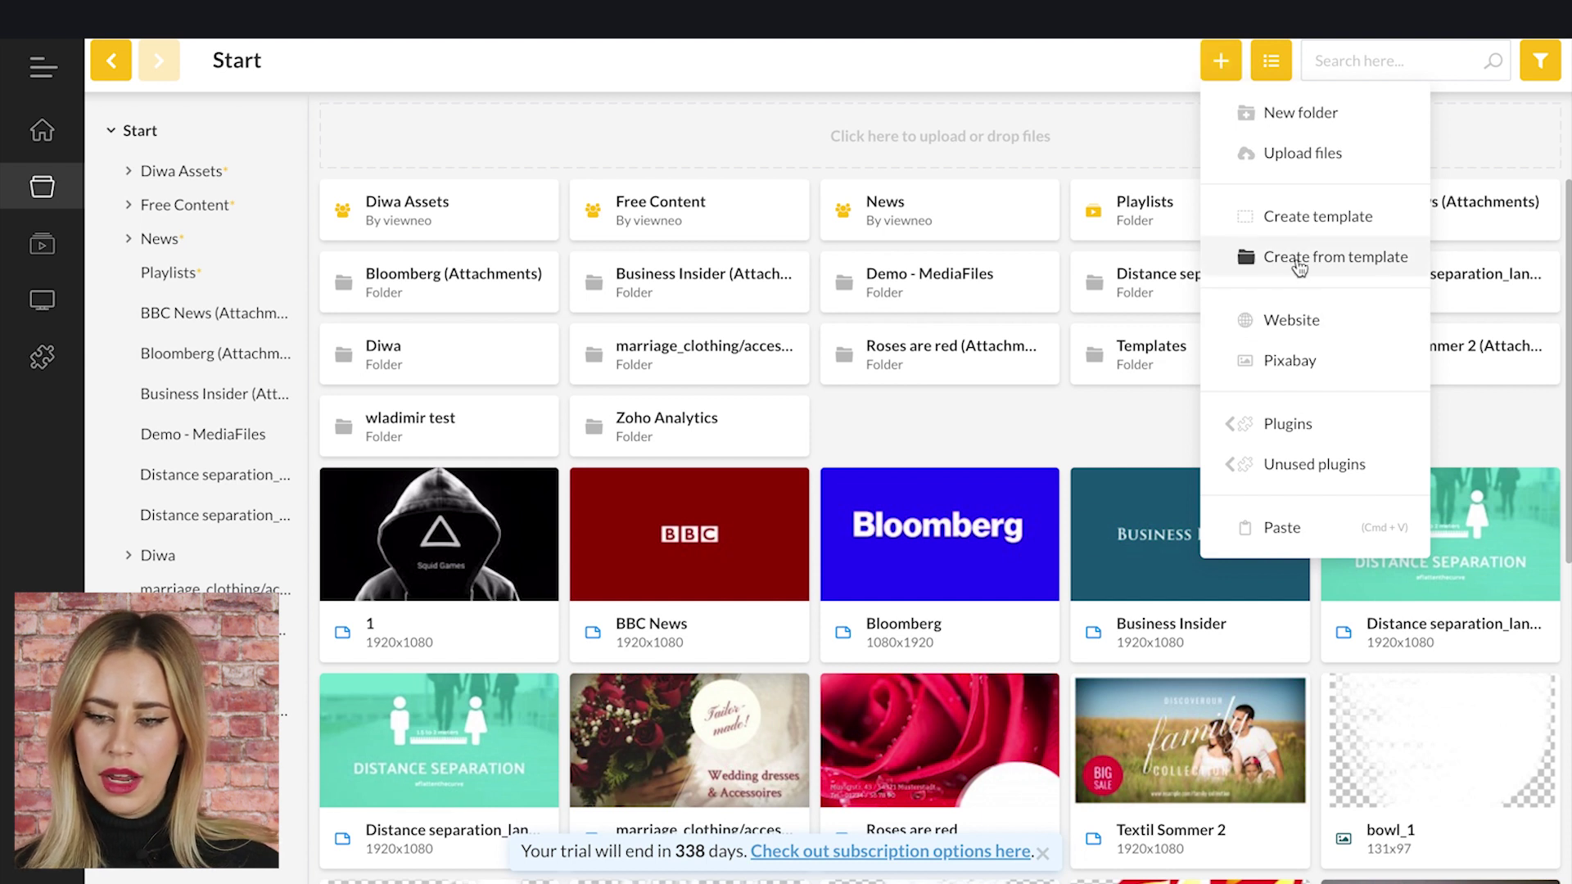
left_click(1298, 222)
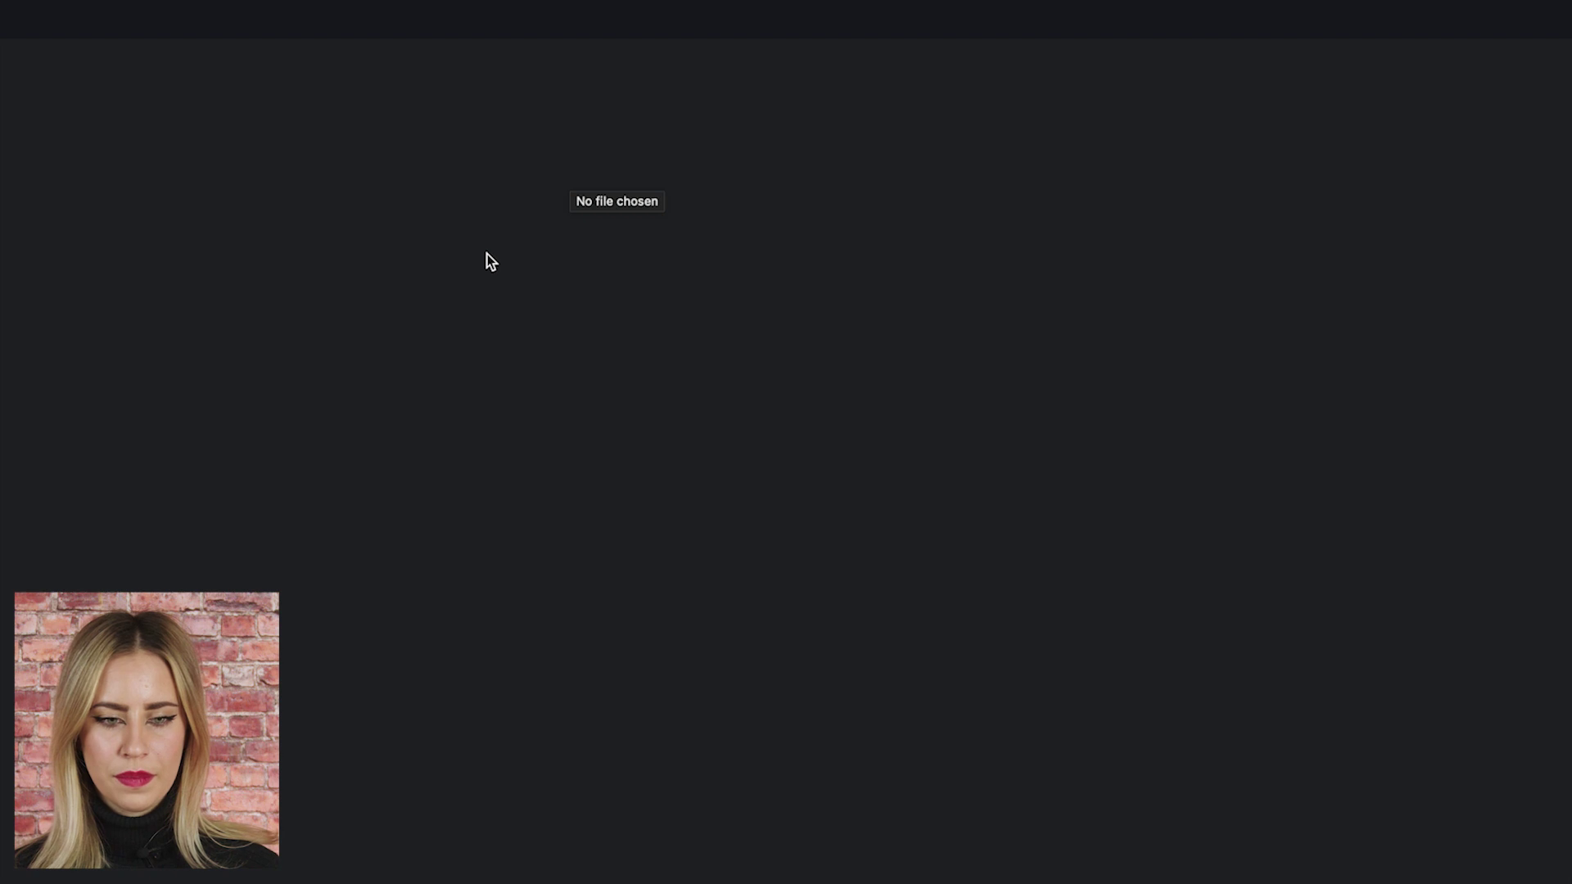
type("COun")
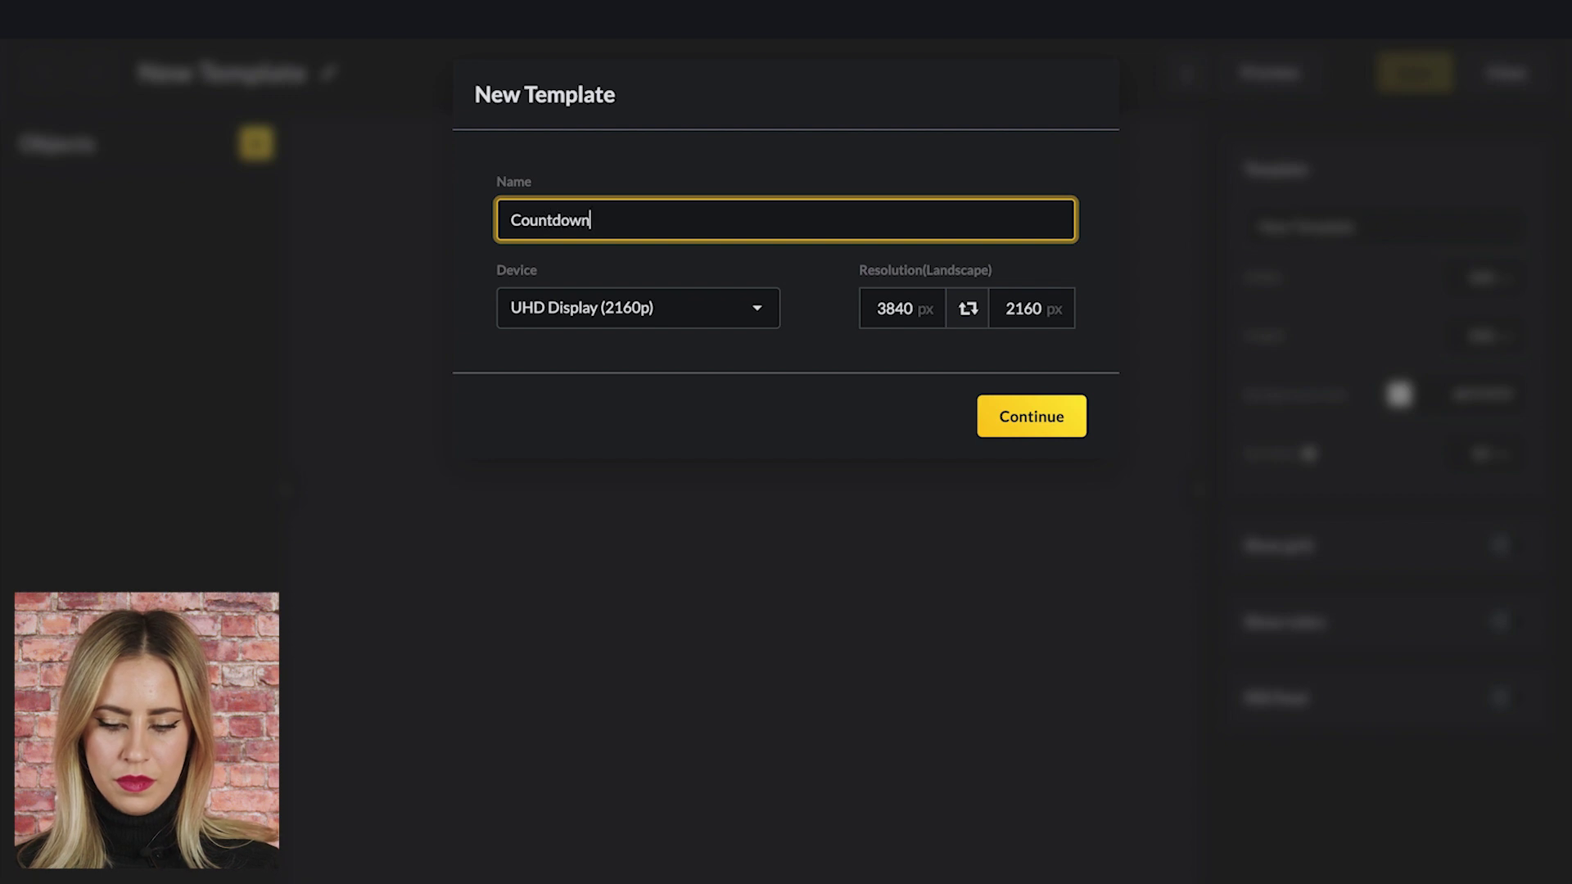
left_click(1035, 431)
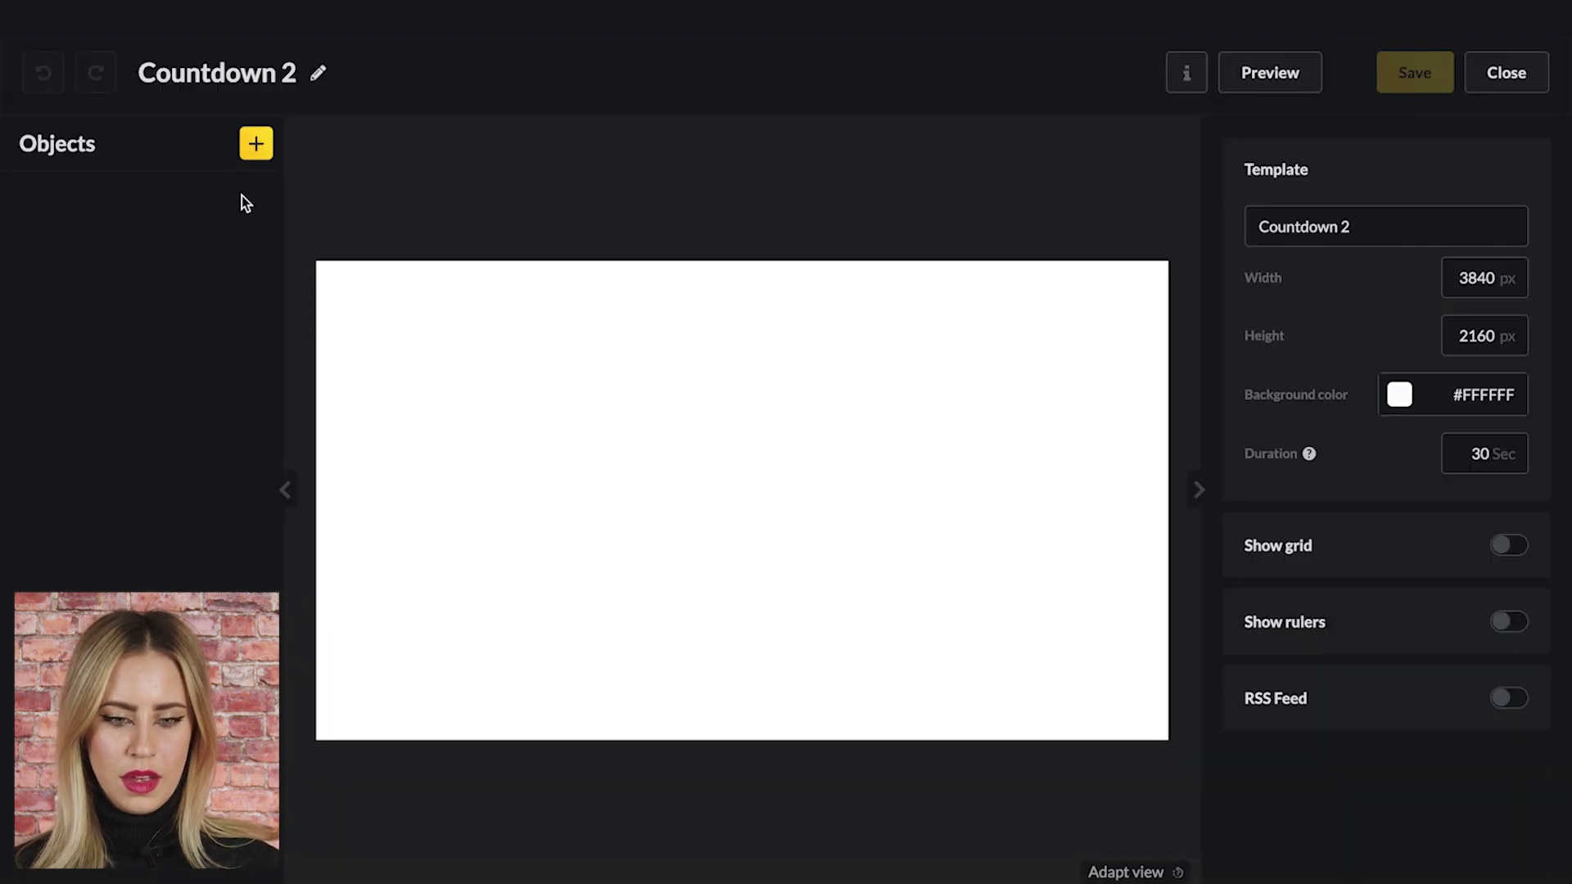
Search the Pixabay images for "easter" to use in the new template.
left_click(256, 143)
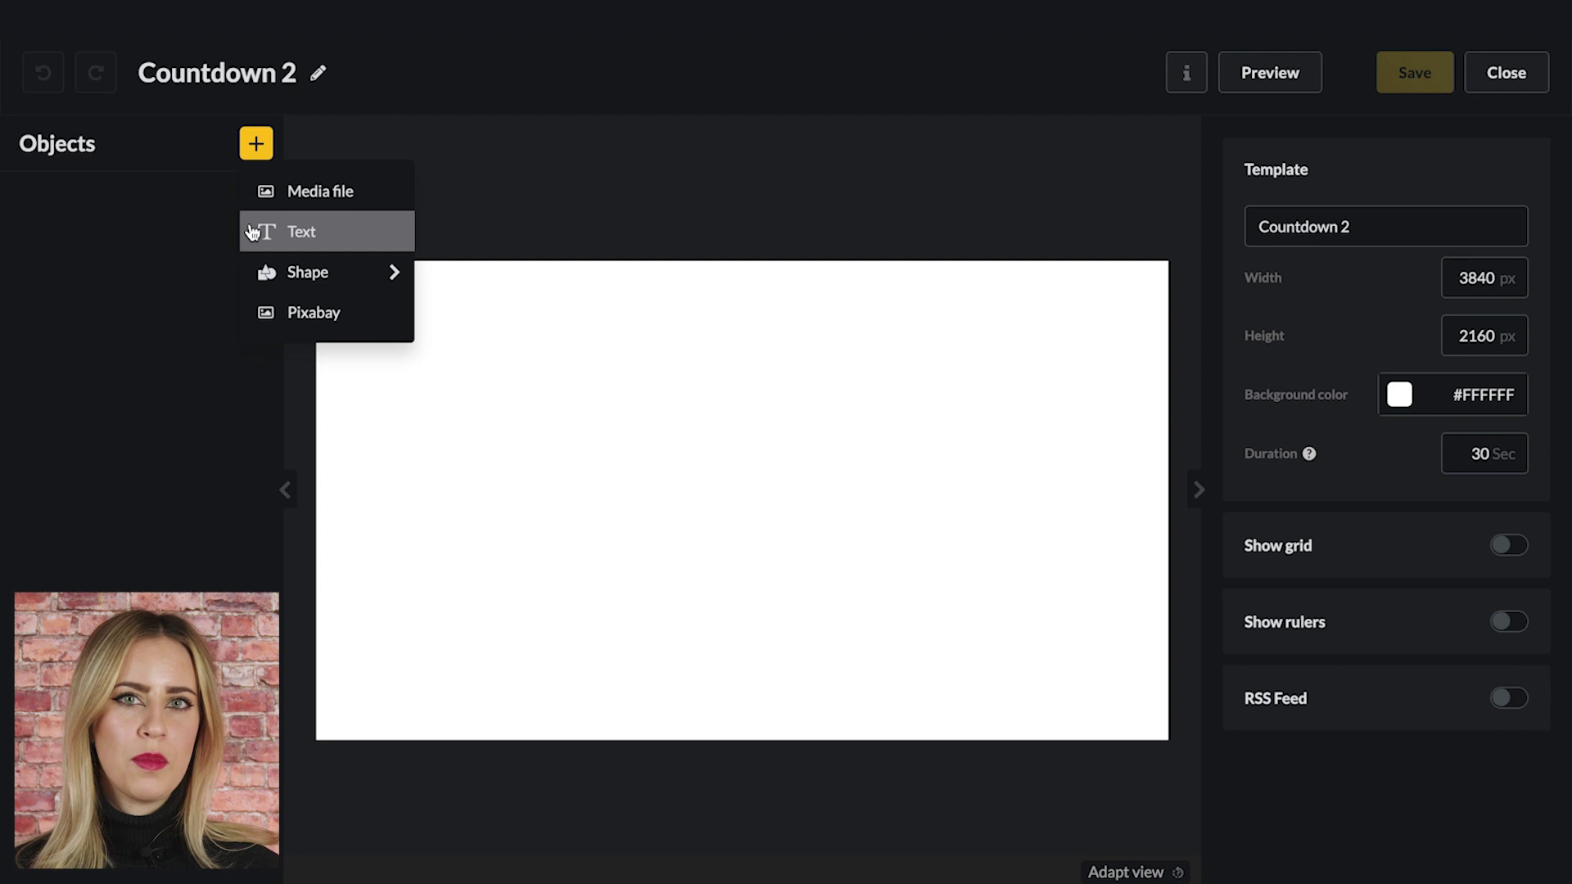
left_click(336, 312)
left_click(282, 180)
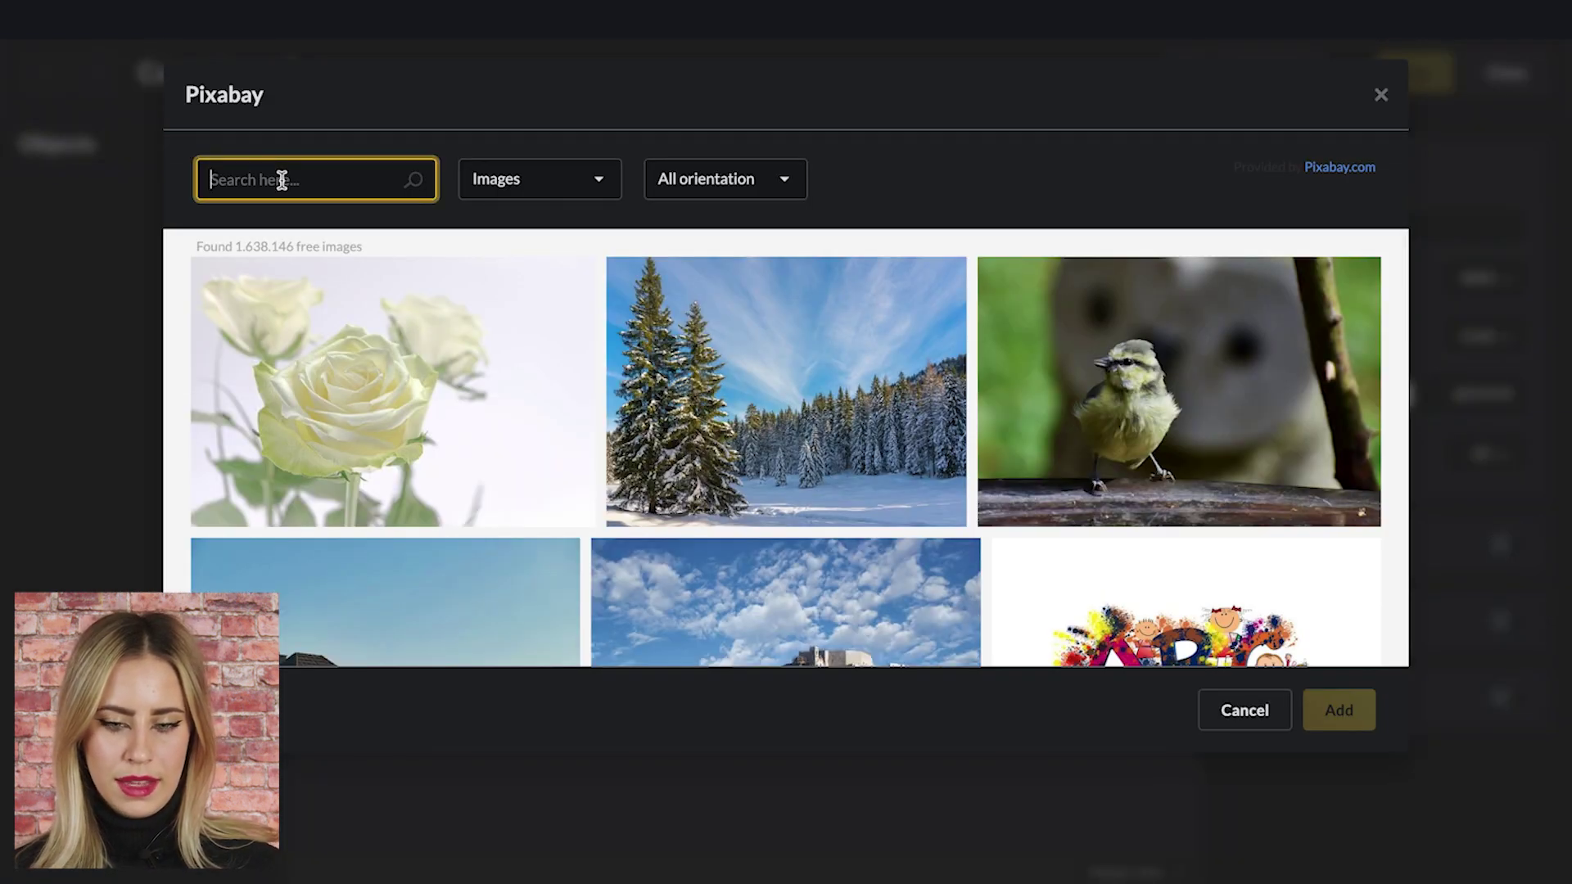
type("este")
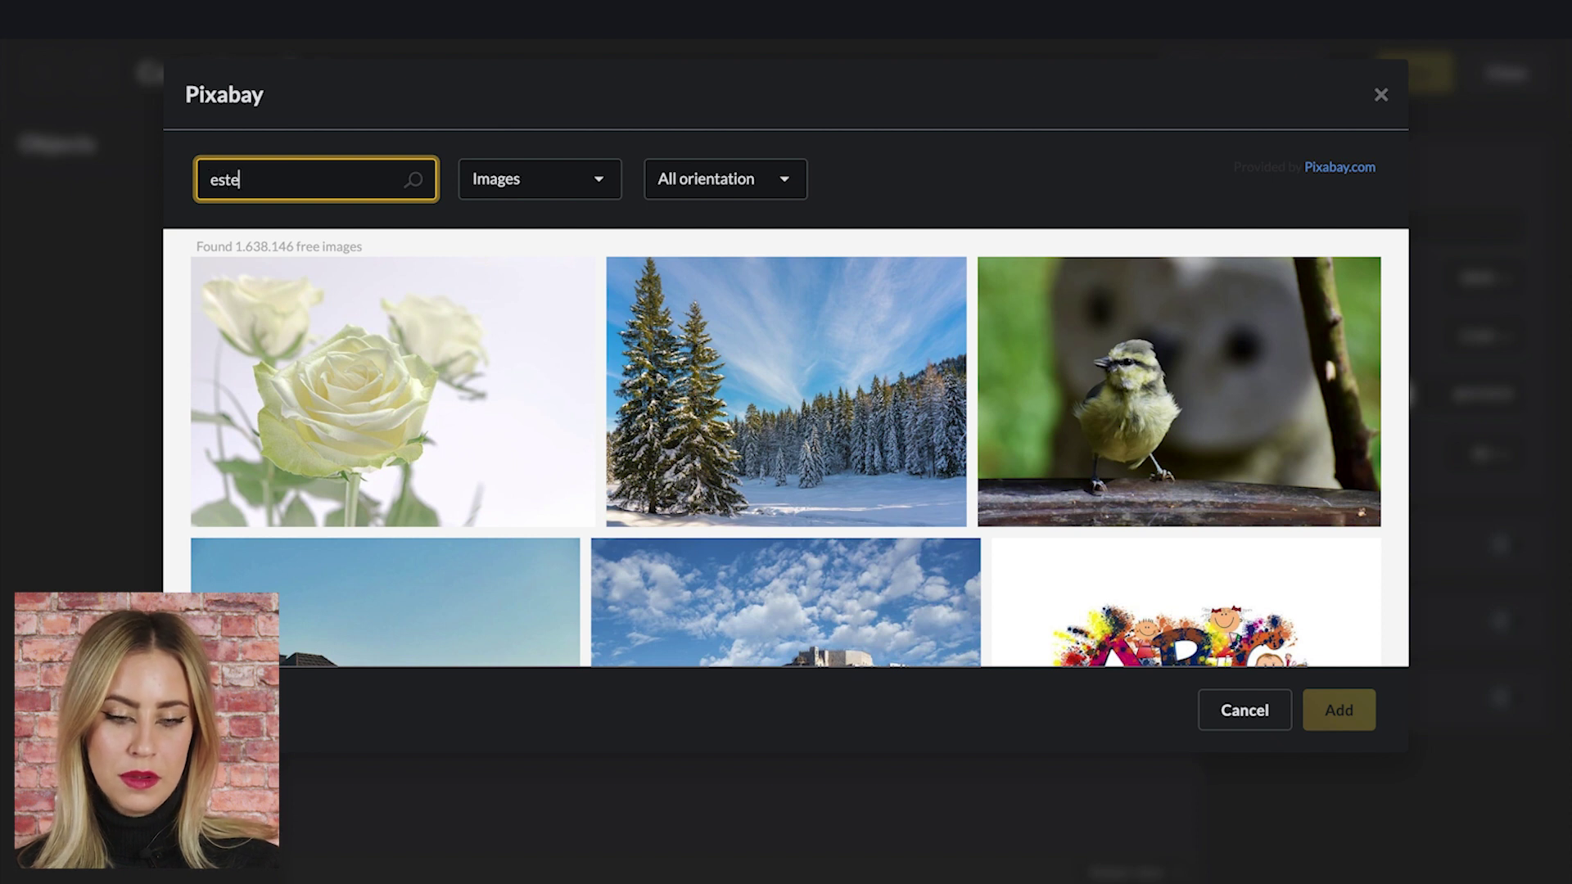
type("r")
key("BackSpace")
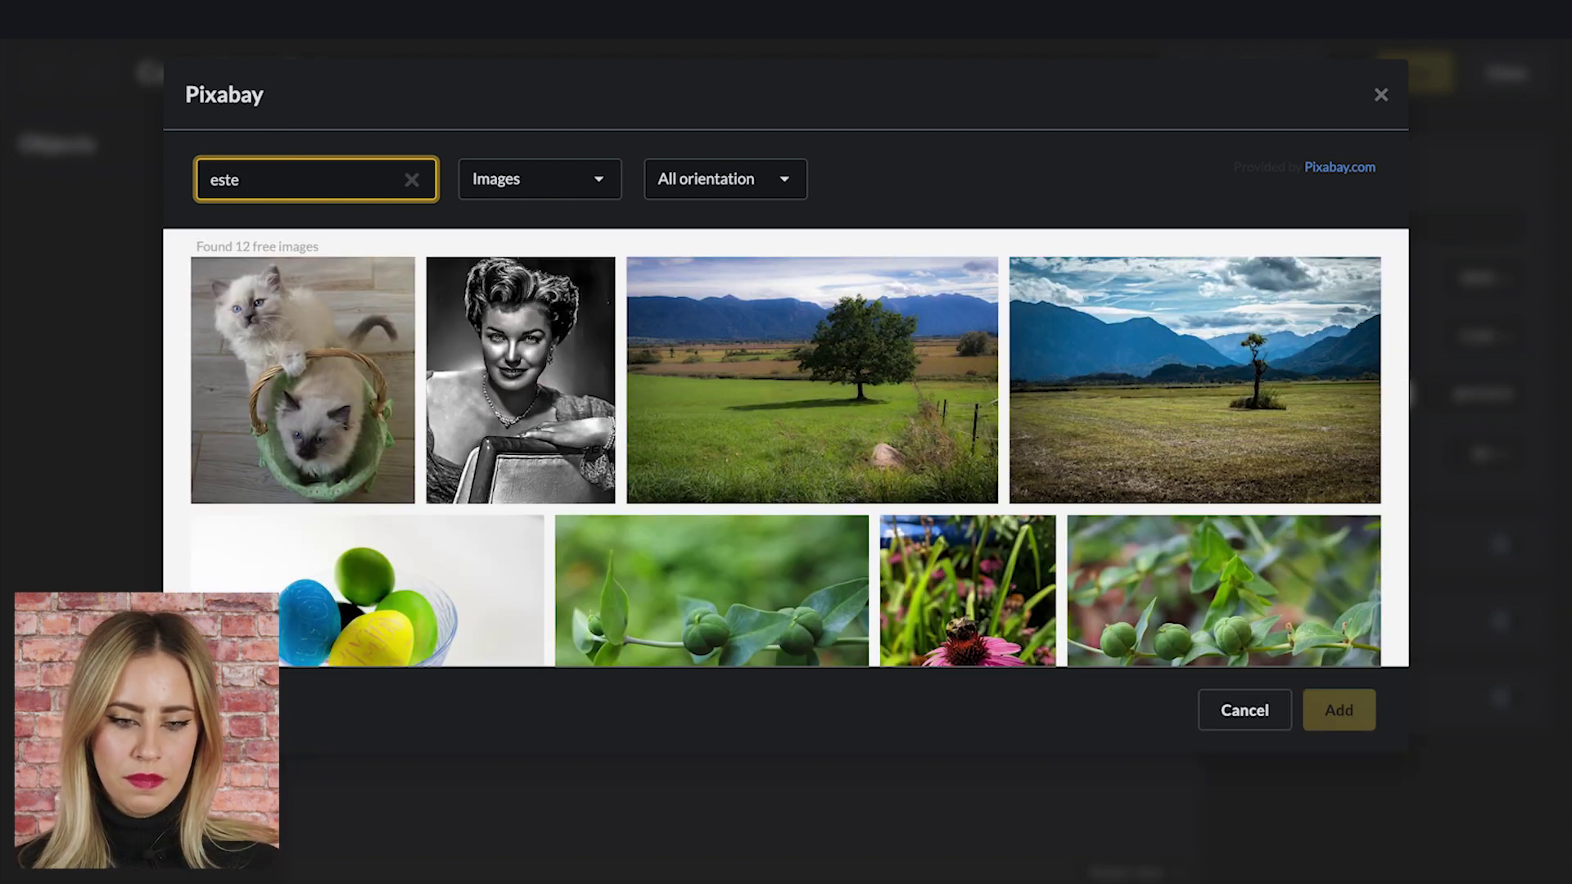
key("BackSpace")
key("BackSpace")
type("stern")
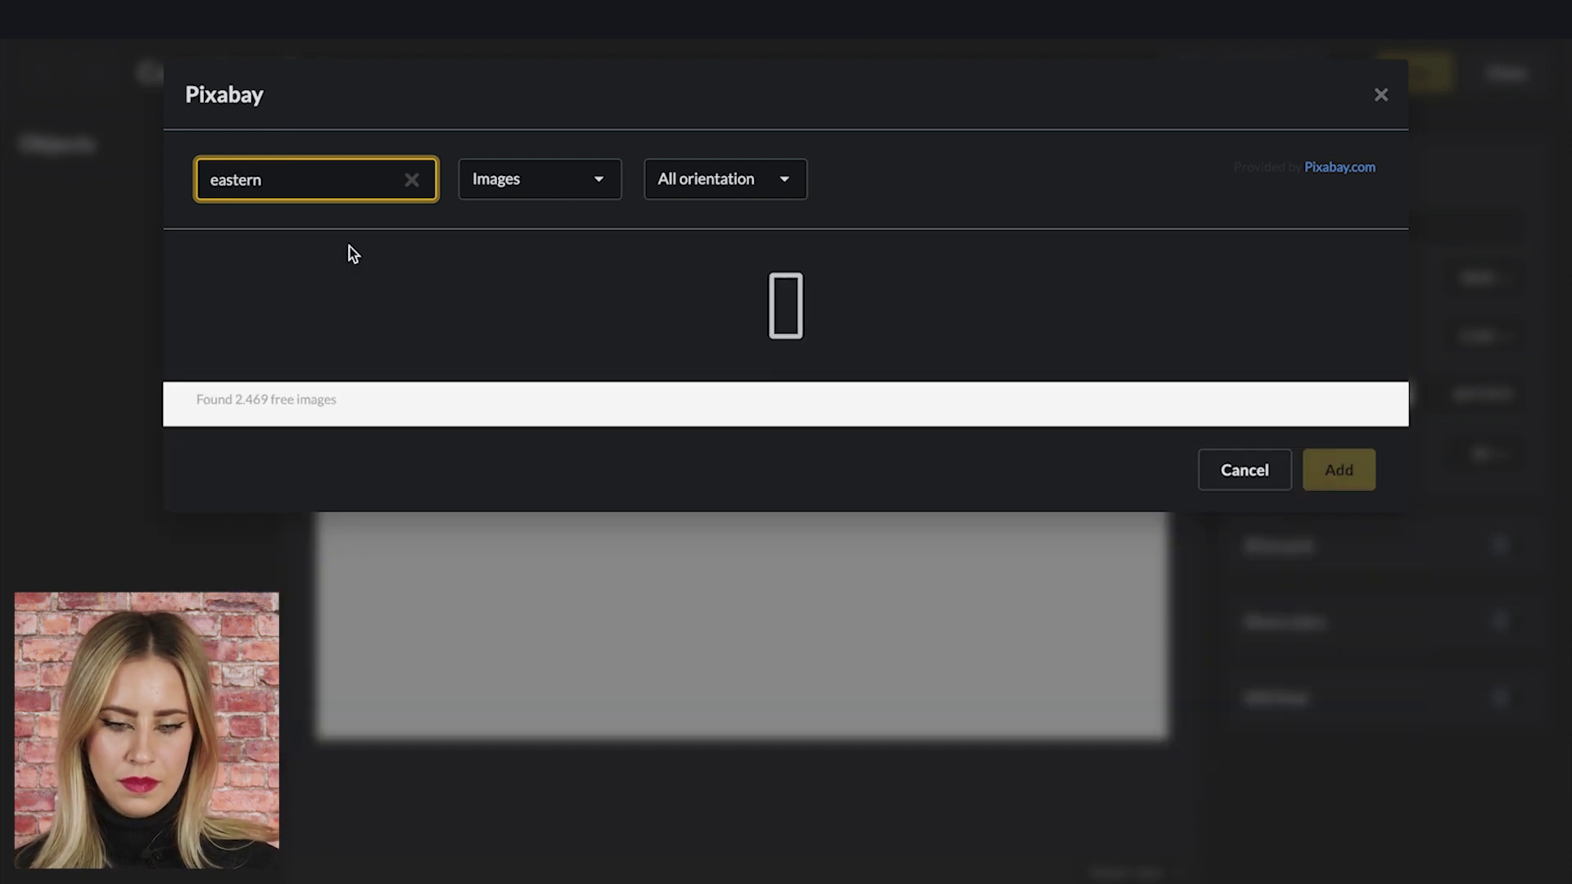
key("BackSpace")
Add the Pixabay picture of coloured Easter eggs lined up in a row to the template.
scroll(361, 400, "down", 1)
left_click(361, 399)
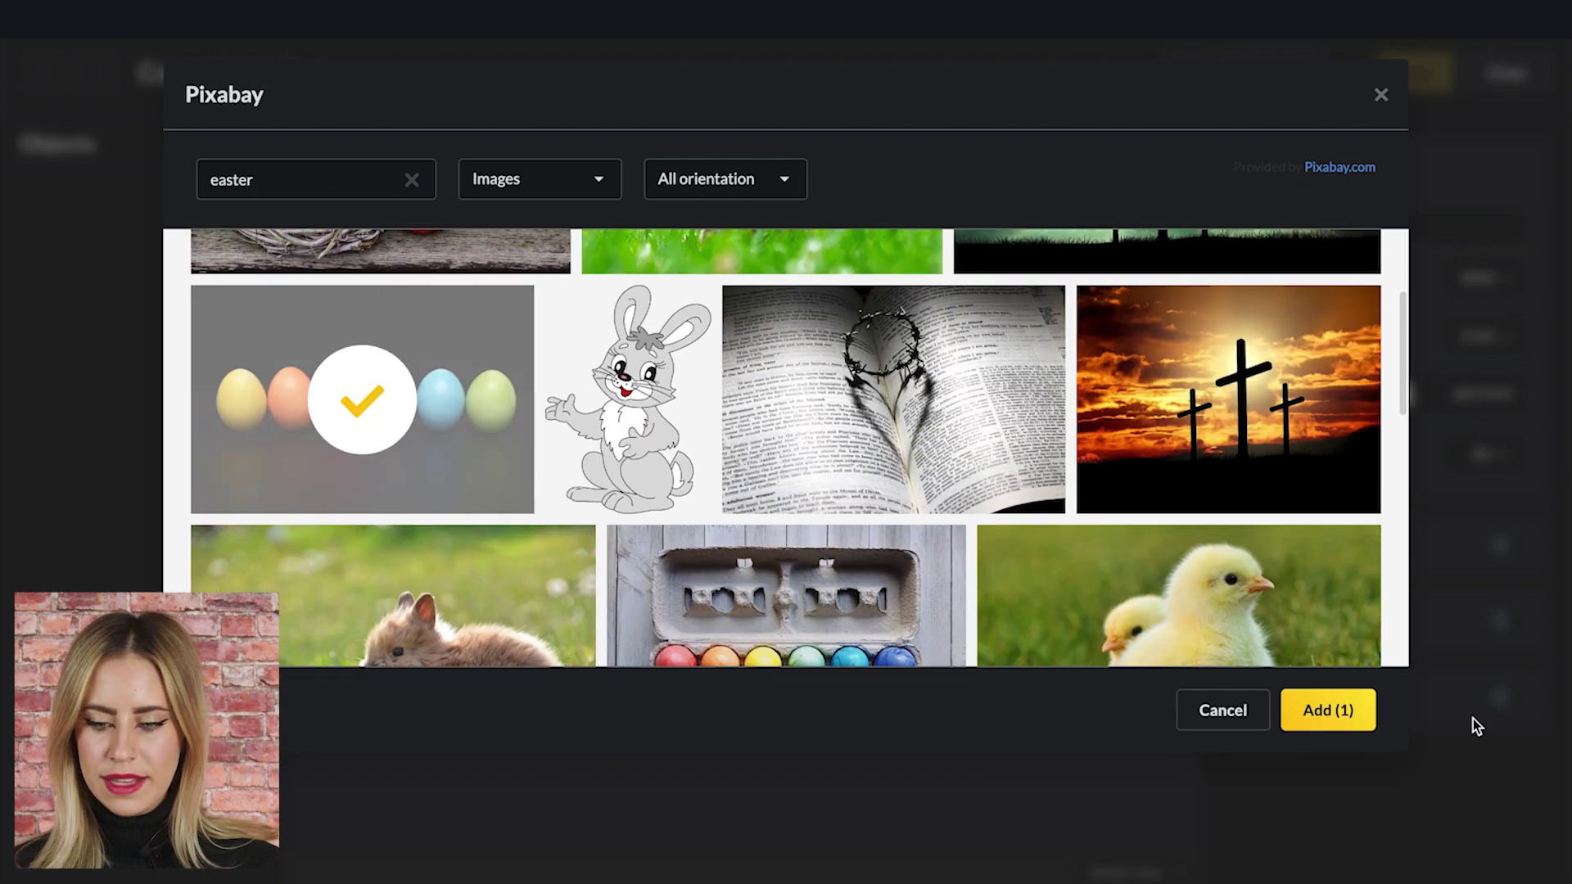
left_click(1328, 710)
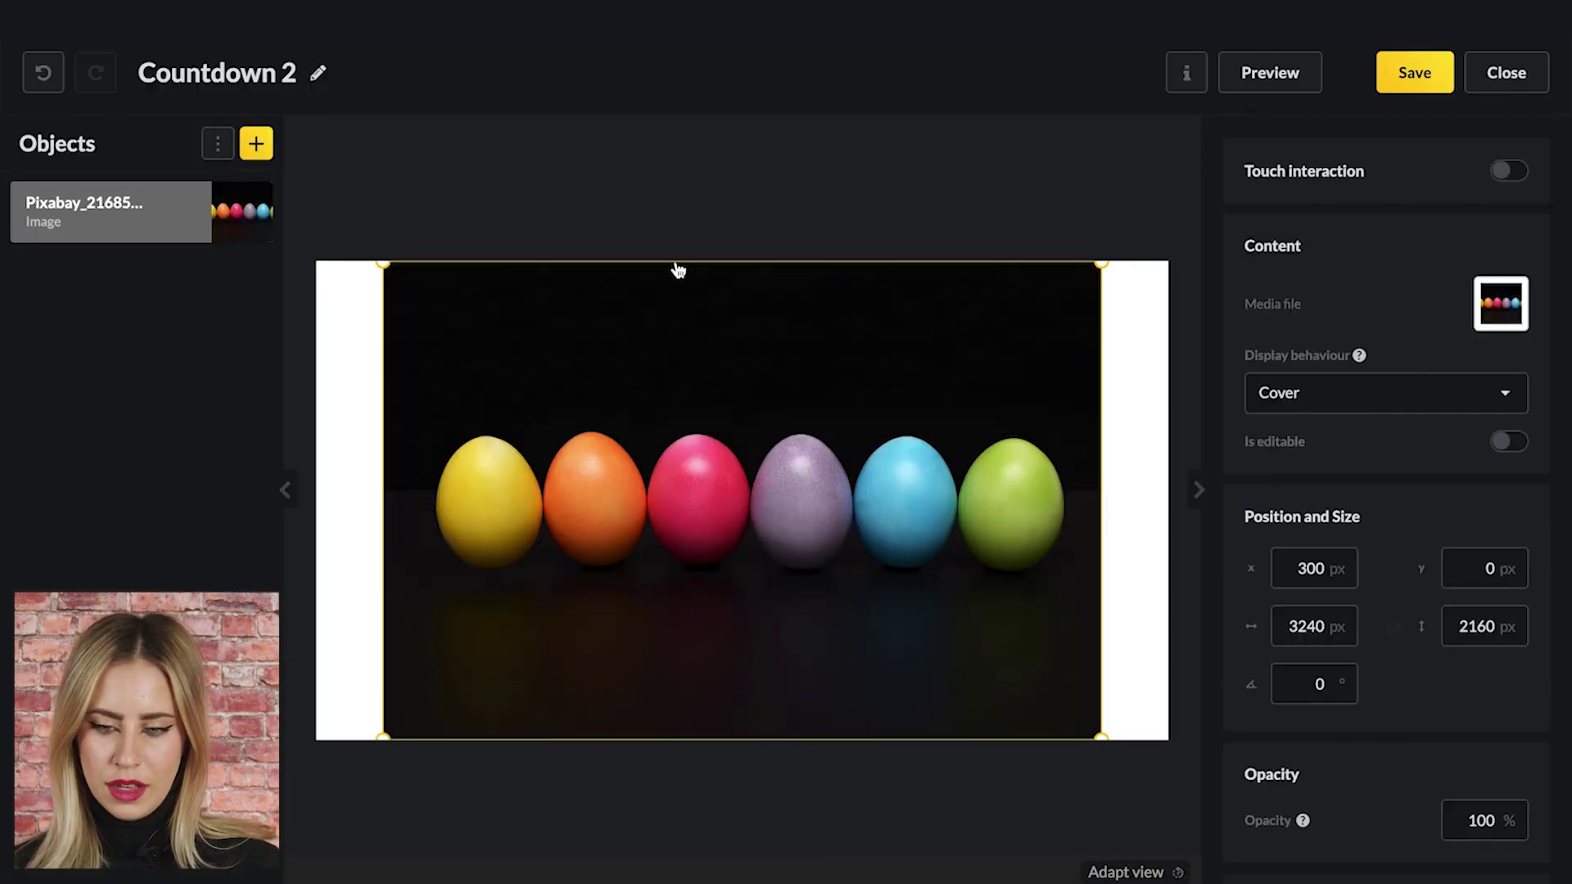
Fit the egg picture to the full canvas, 3840 px wide at x 0 px, and lock it.
left_click(794, 171)
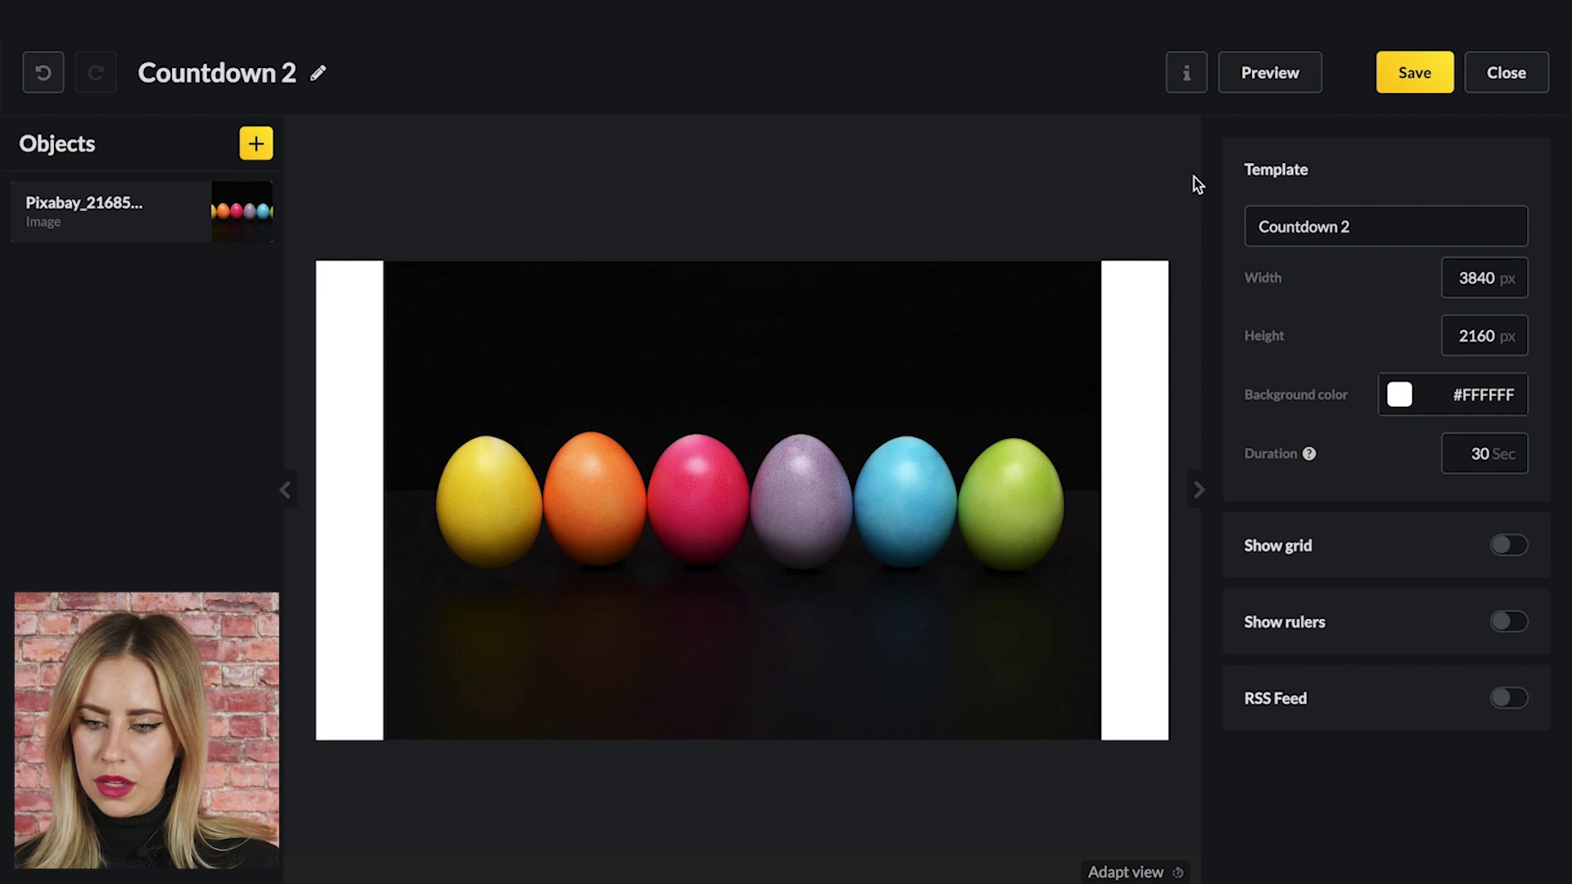
double_click(1485, 283)
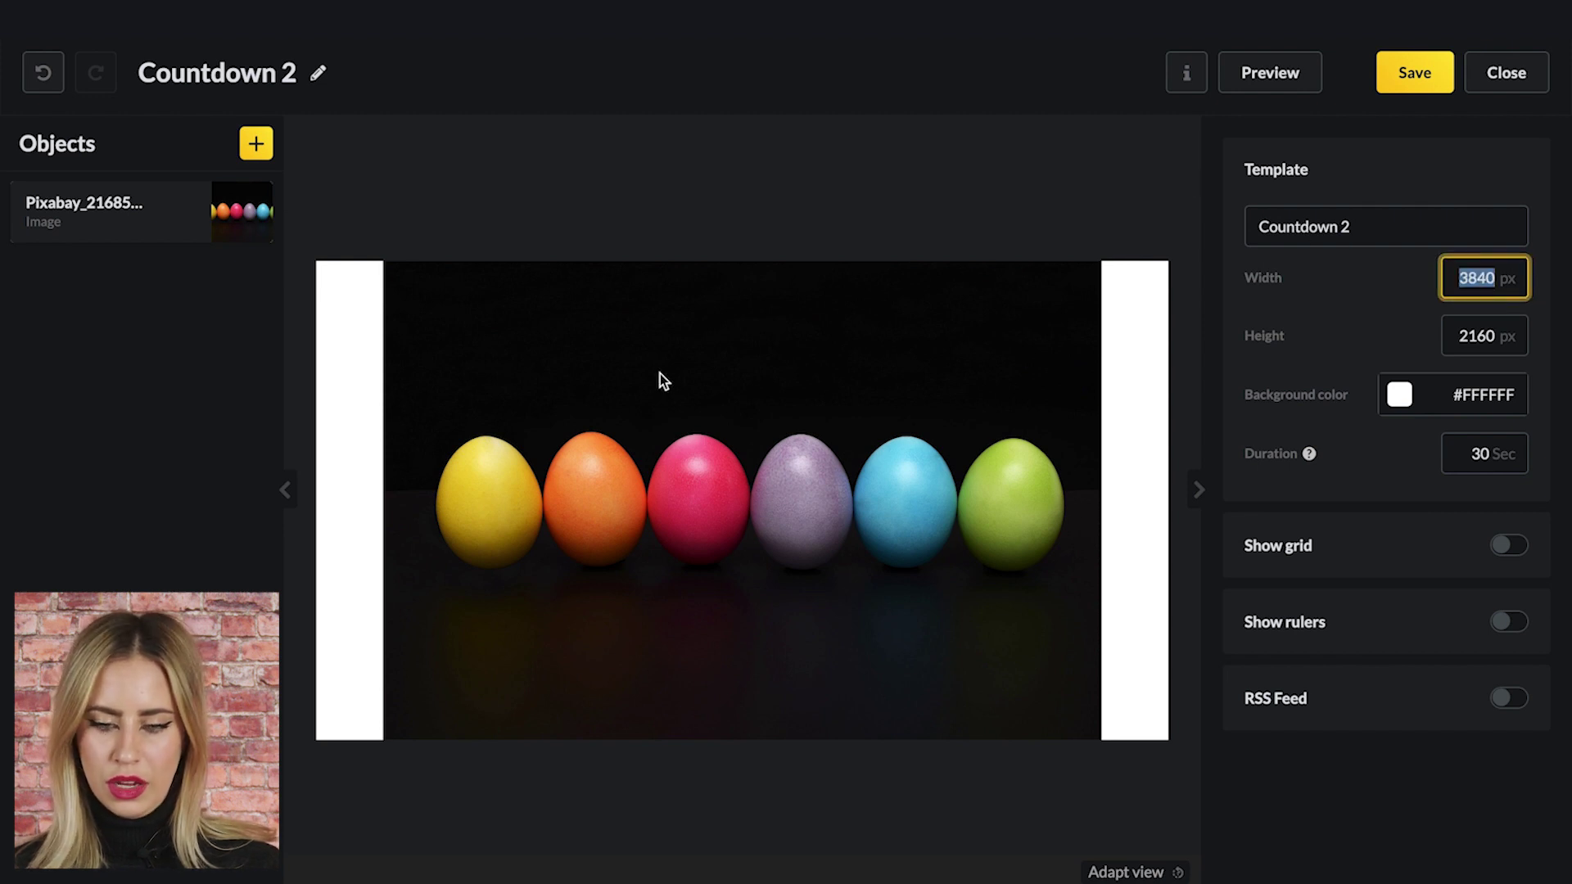
left_click(870, 391)
scroll(1408, 429, "down", 3)
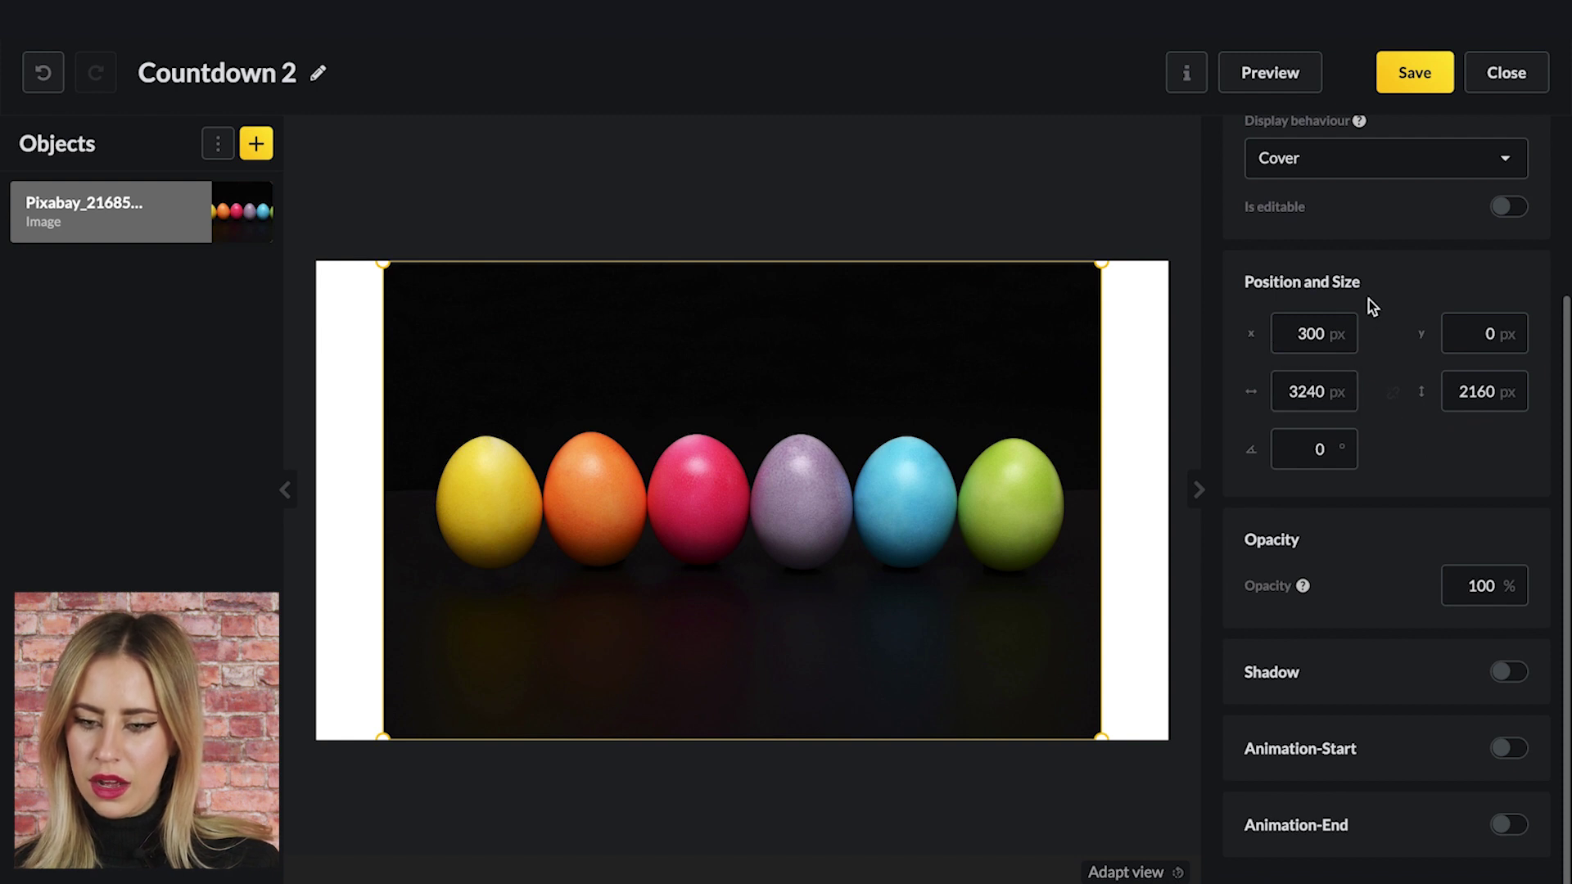
double_click(1307, 393)
type("3840")
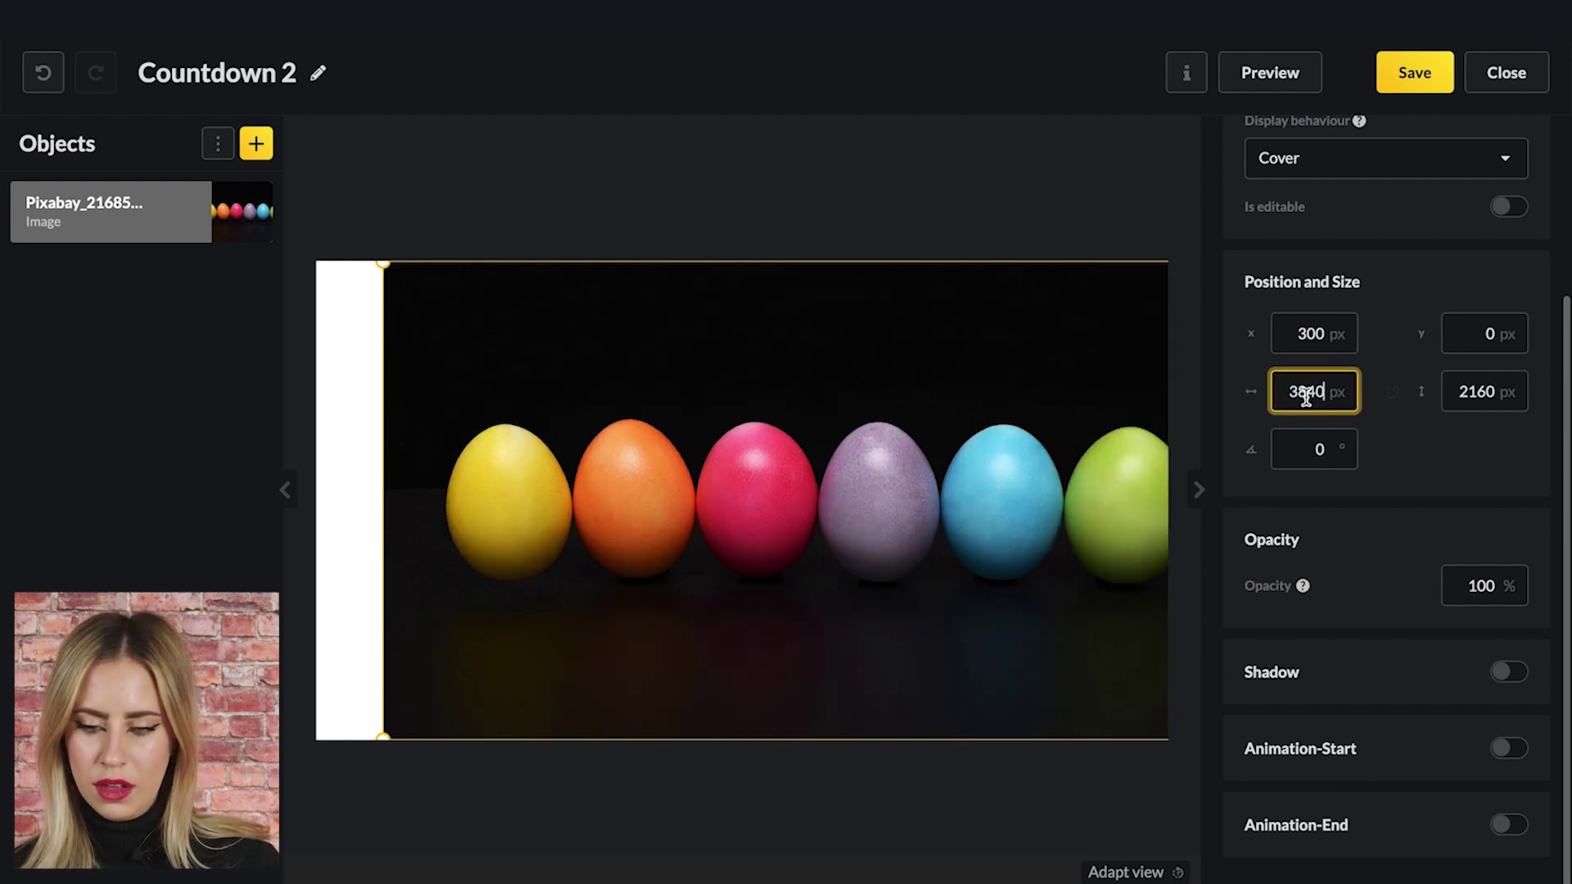
left_click(1391, 341)
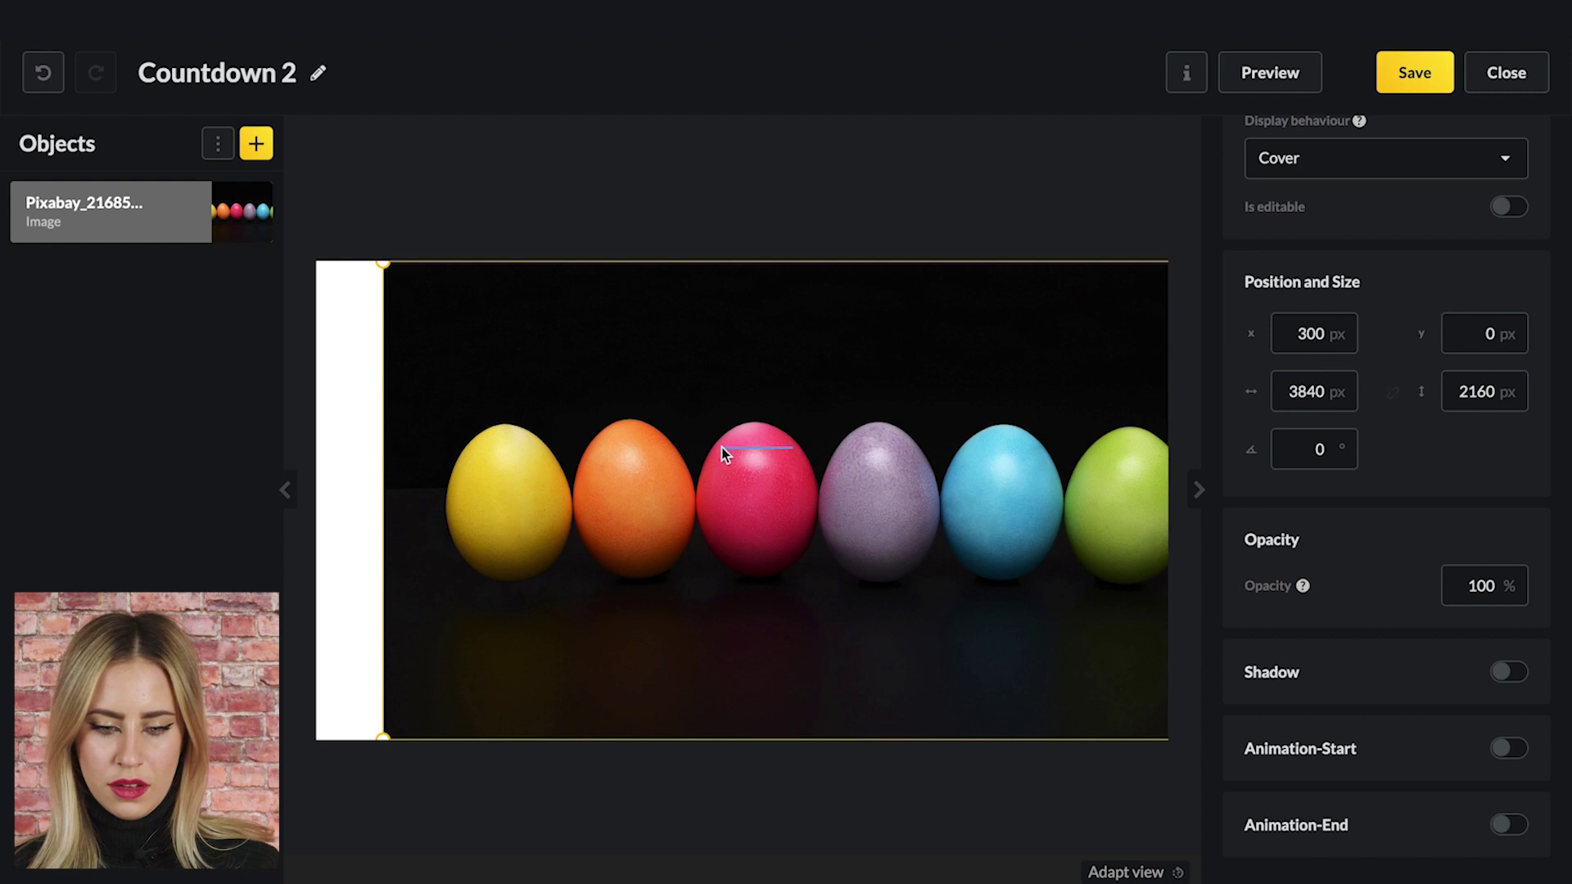
left_click_drag(710, 412, 643, 413)
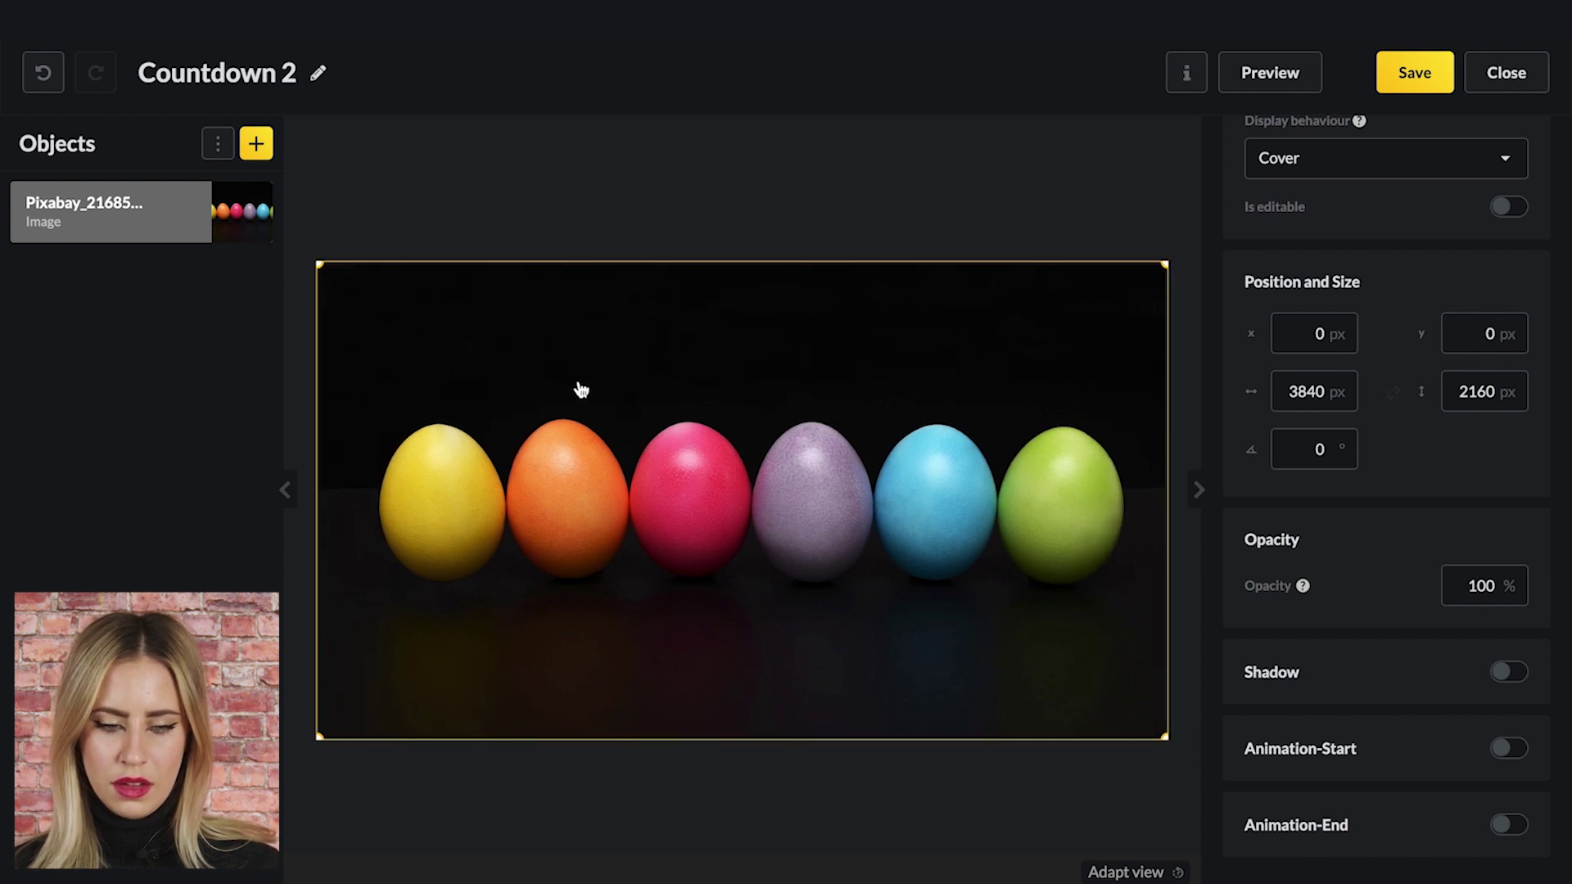
left_click(161, 217)
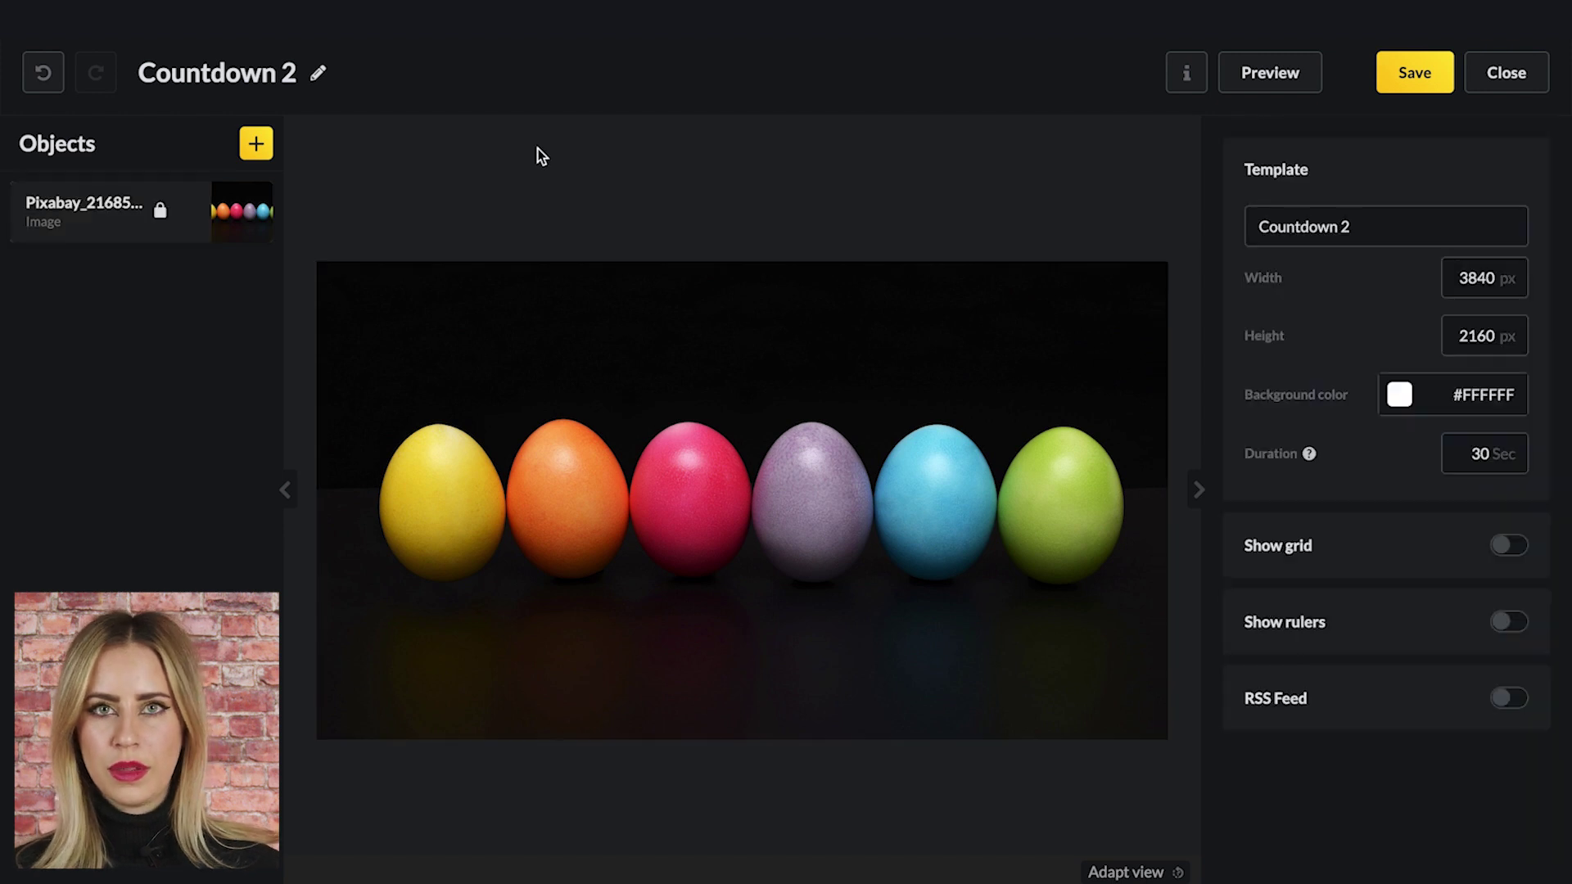
Add a text object and turn its content into a counter of type Count down.
left_click(259, 145)
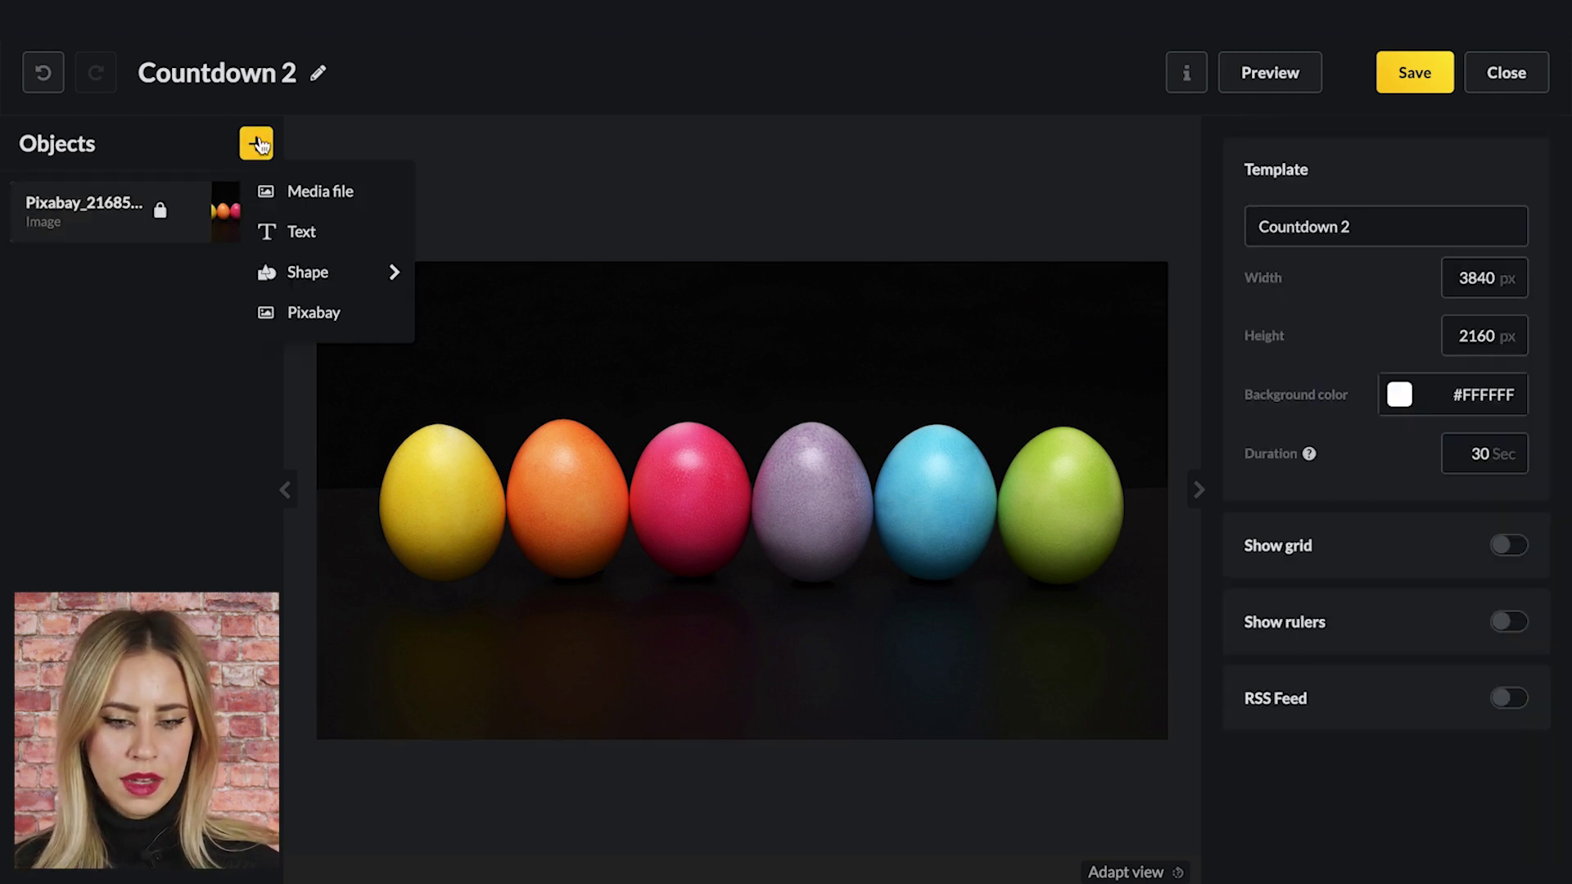
left_click(326, 234)
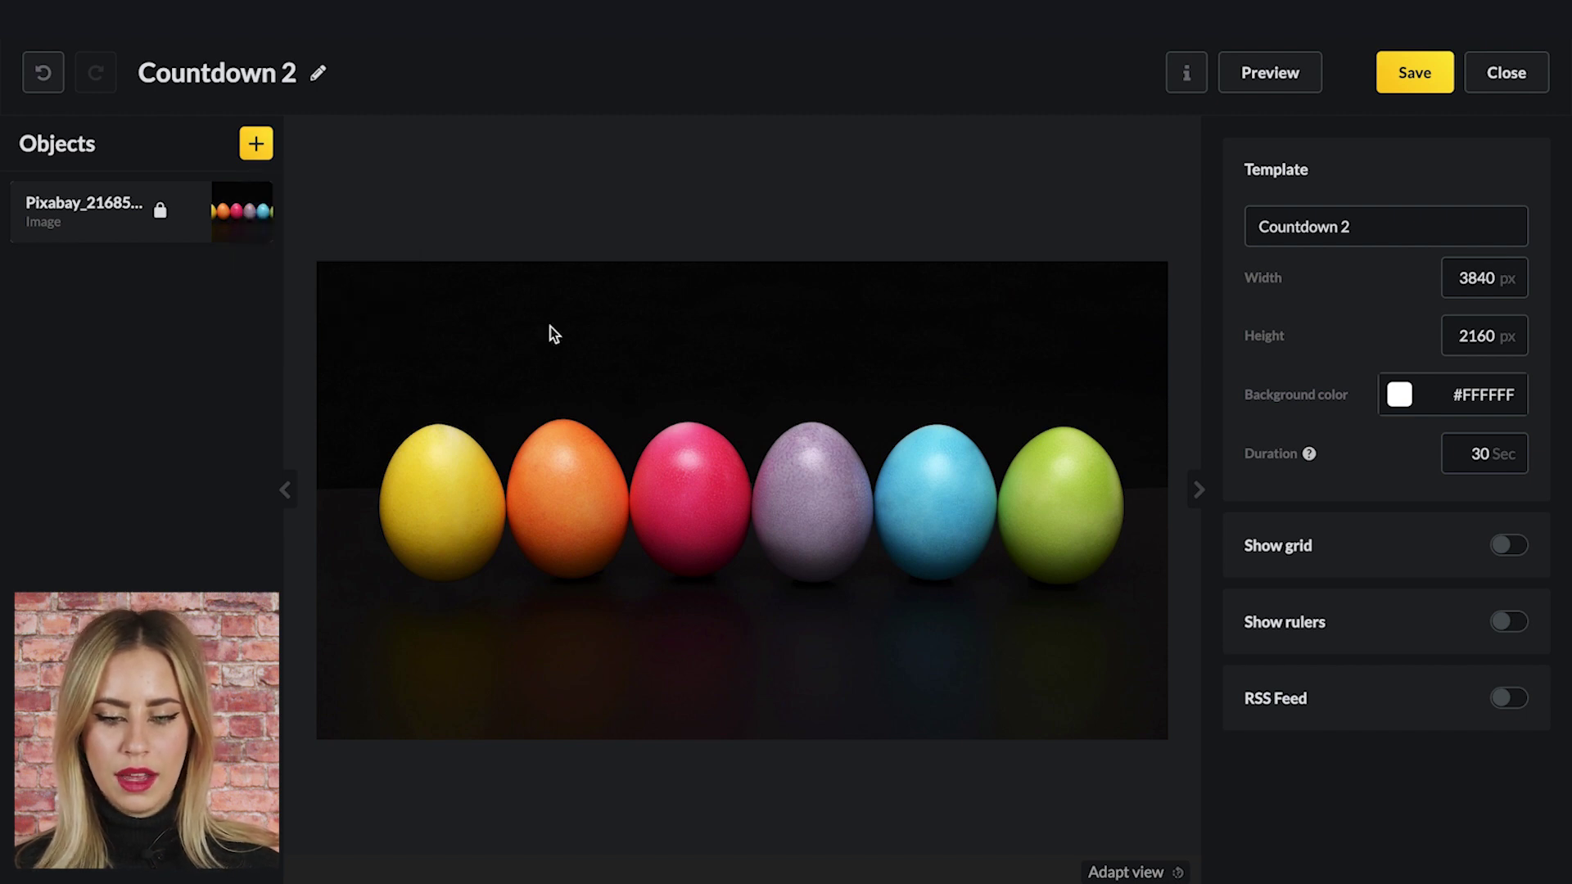
left_click(1412, 305)
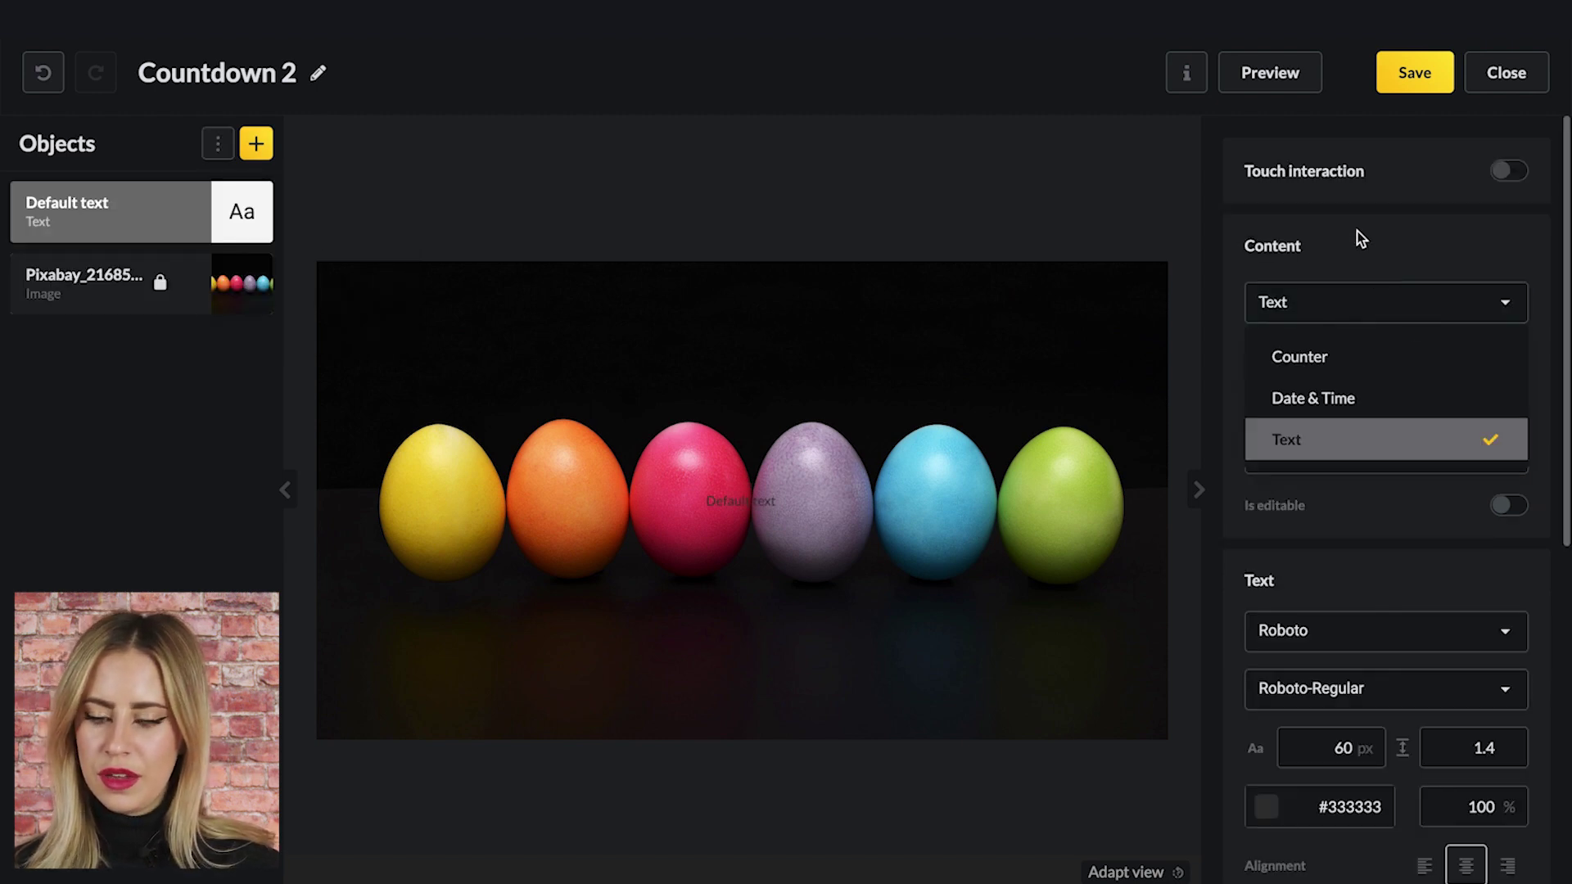
left_click(1338, 357)
left_click(1318, 386)
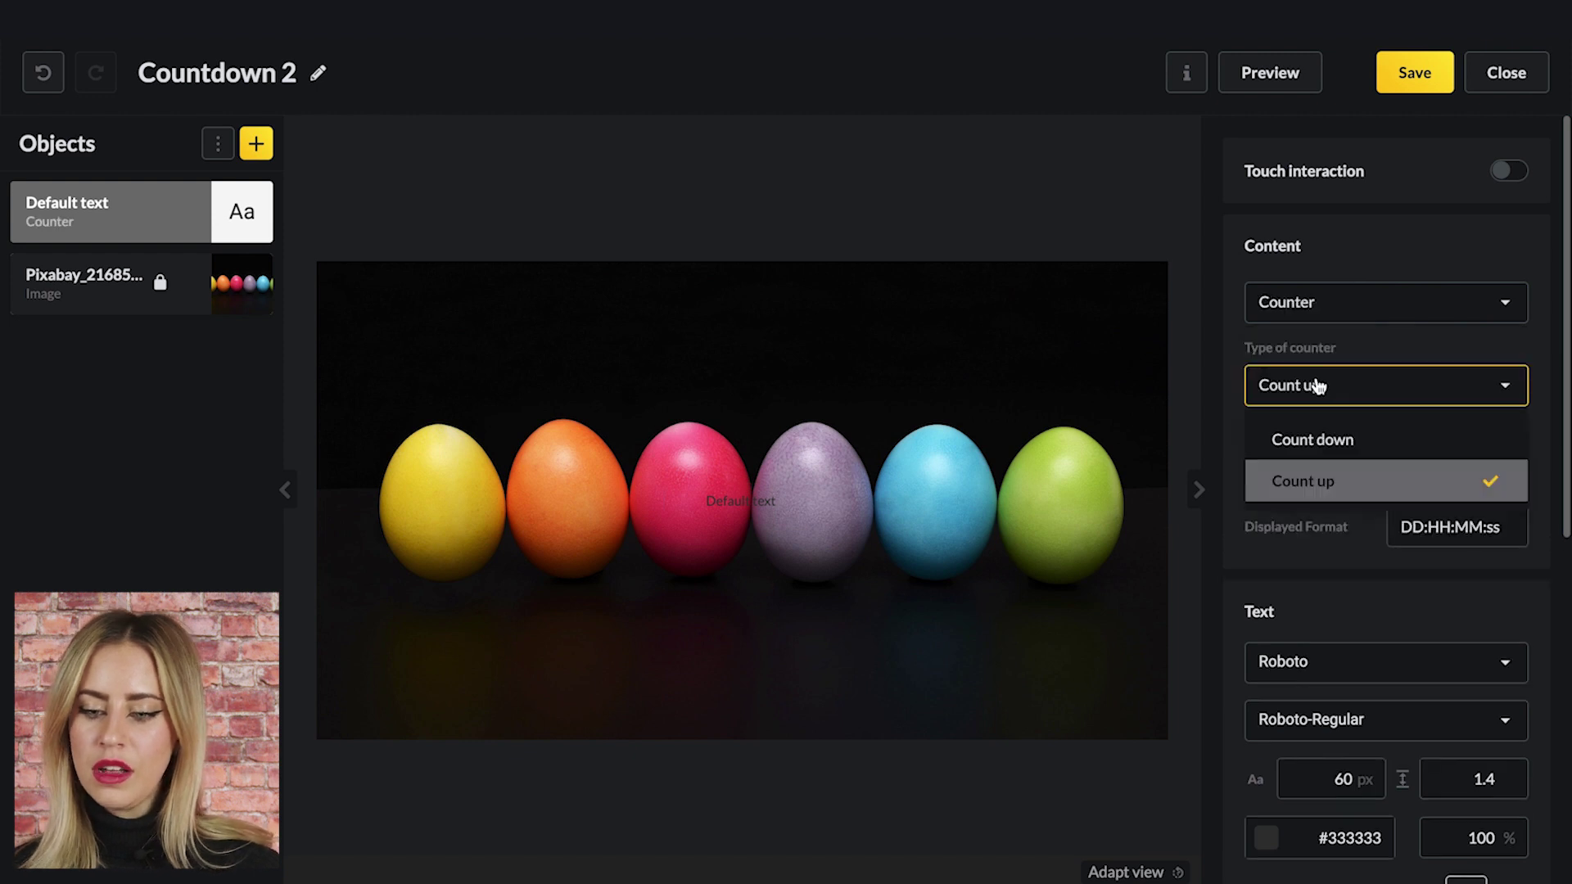
left_click(1312, 440)
Set the countdown's target date to 9 April 2023.
left_click(1305, 469)
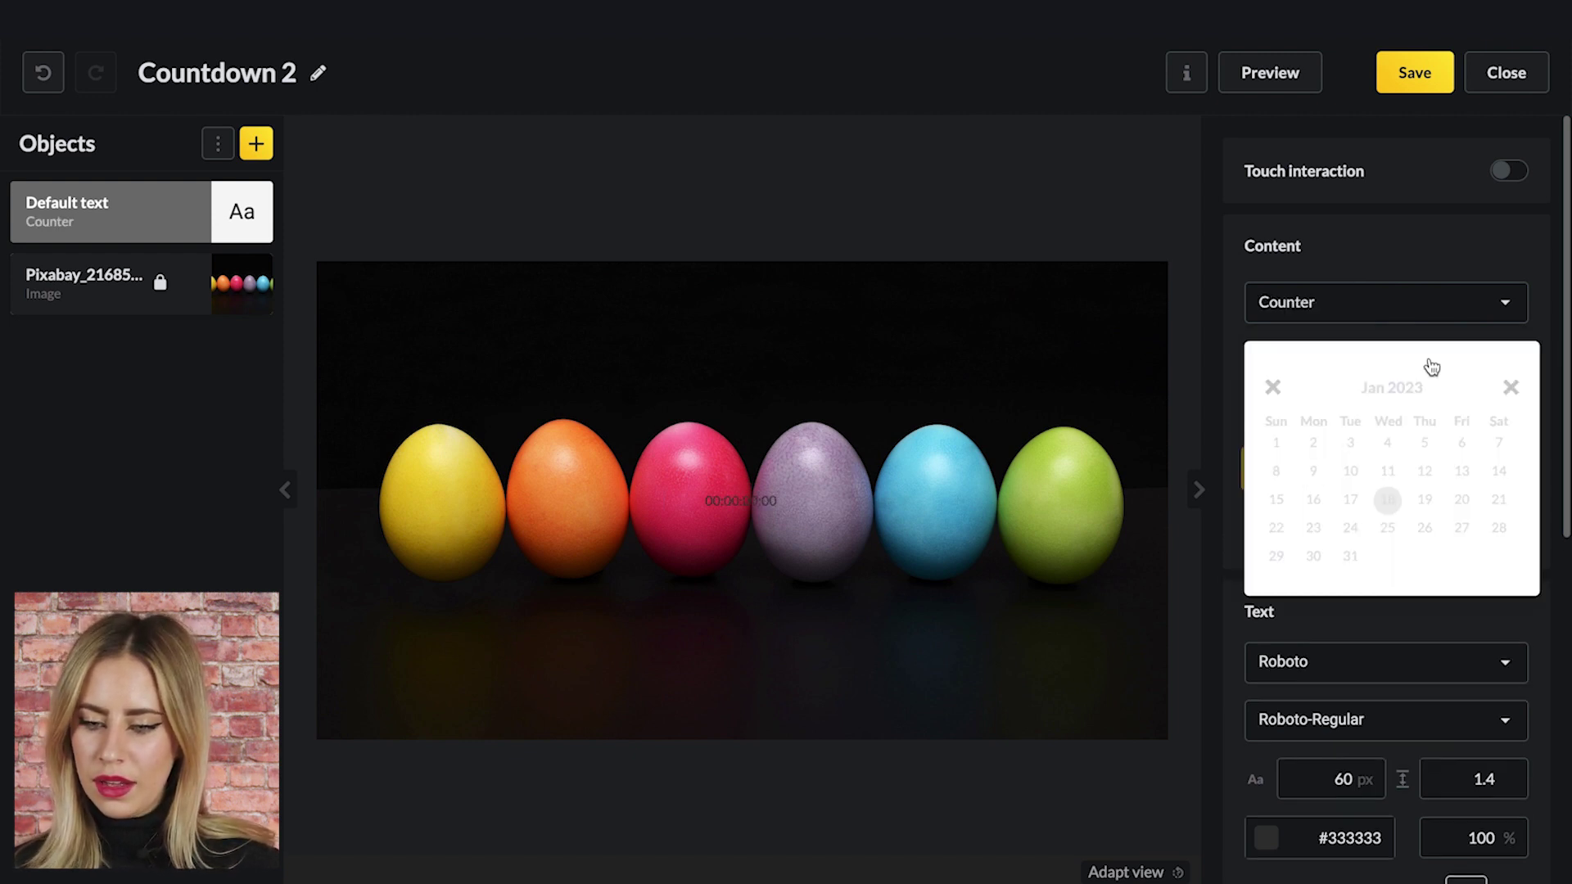
left_click(1385, 393)
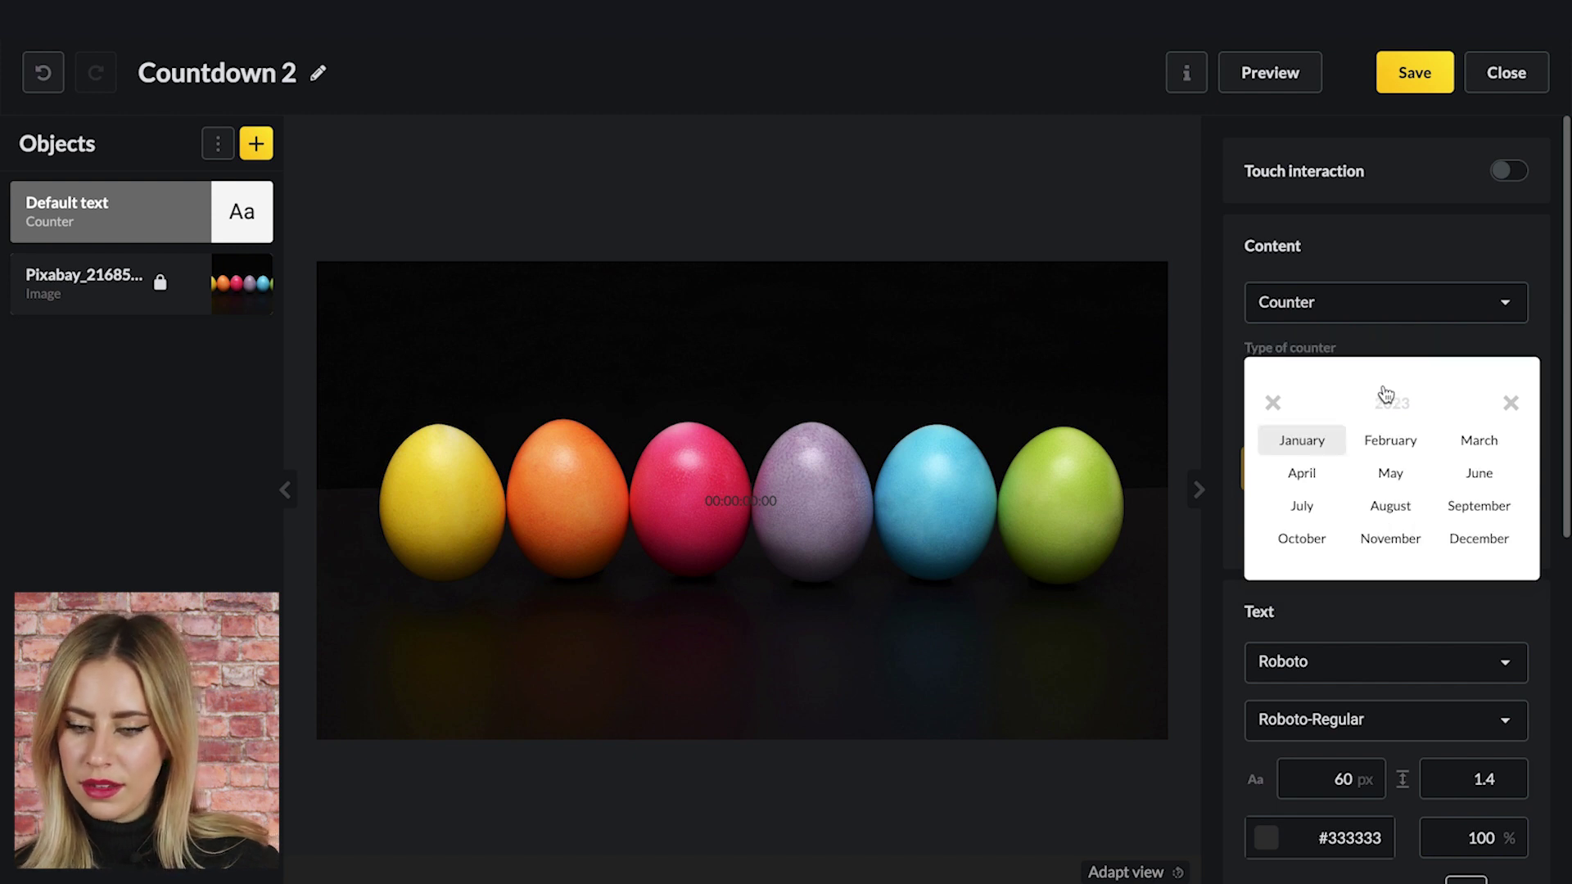
left_click(1303, 470)
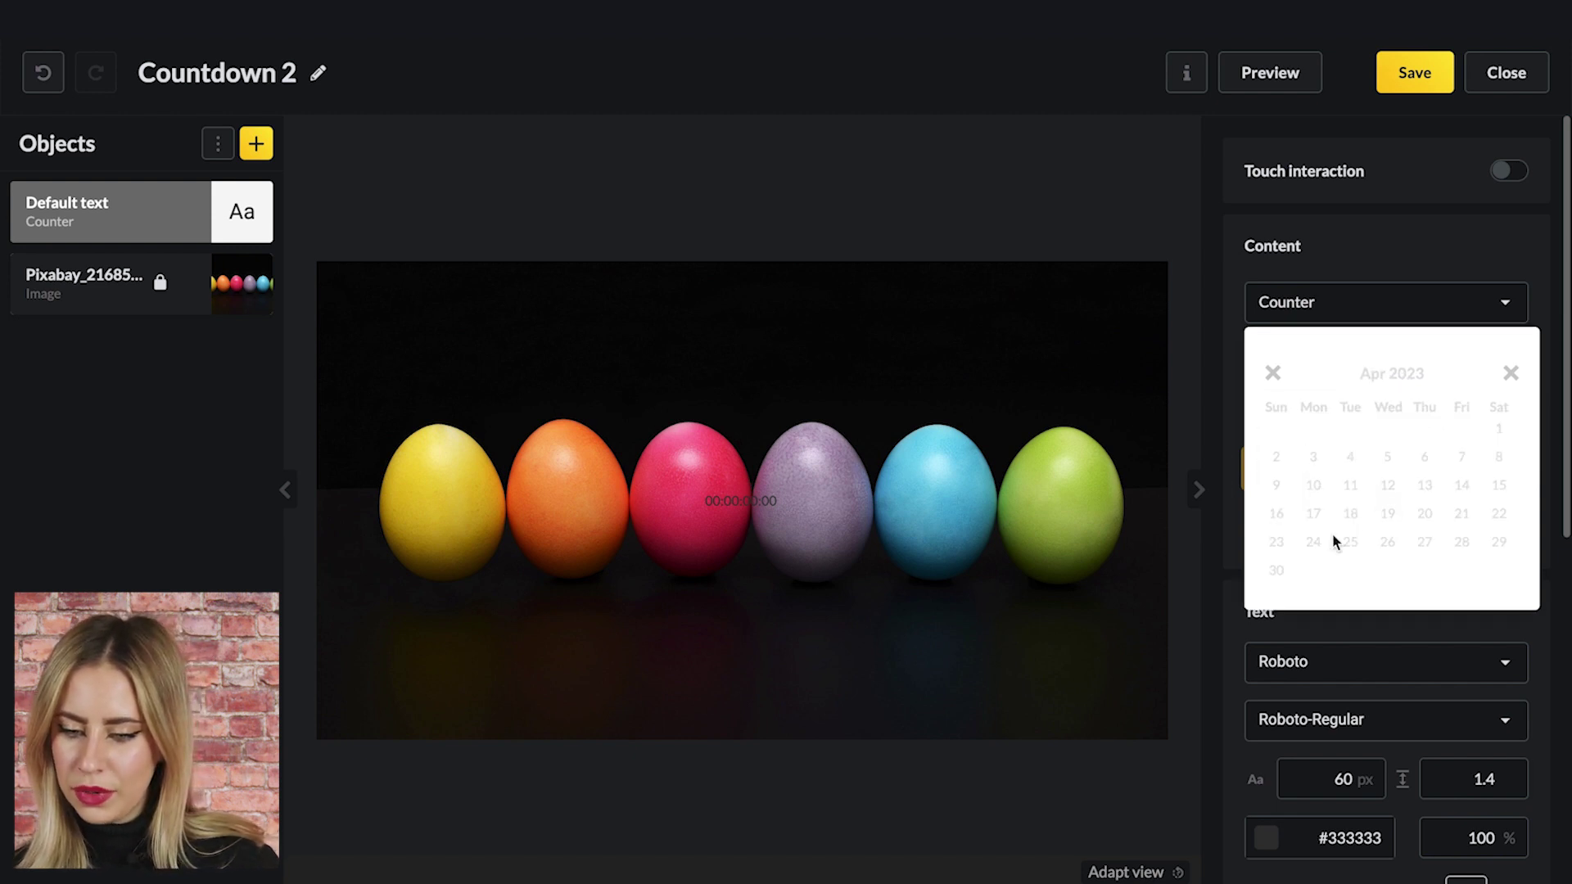
left_click(1272, 486)
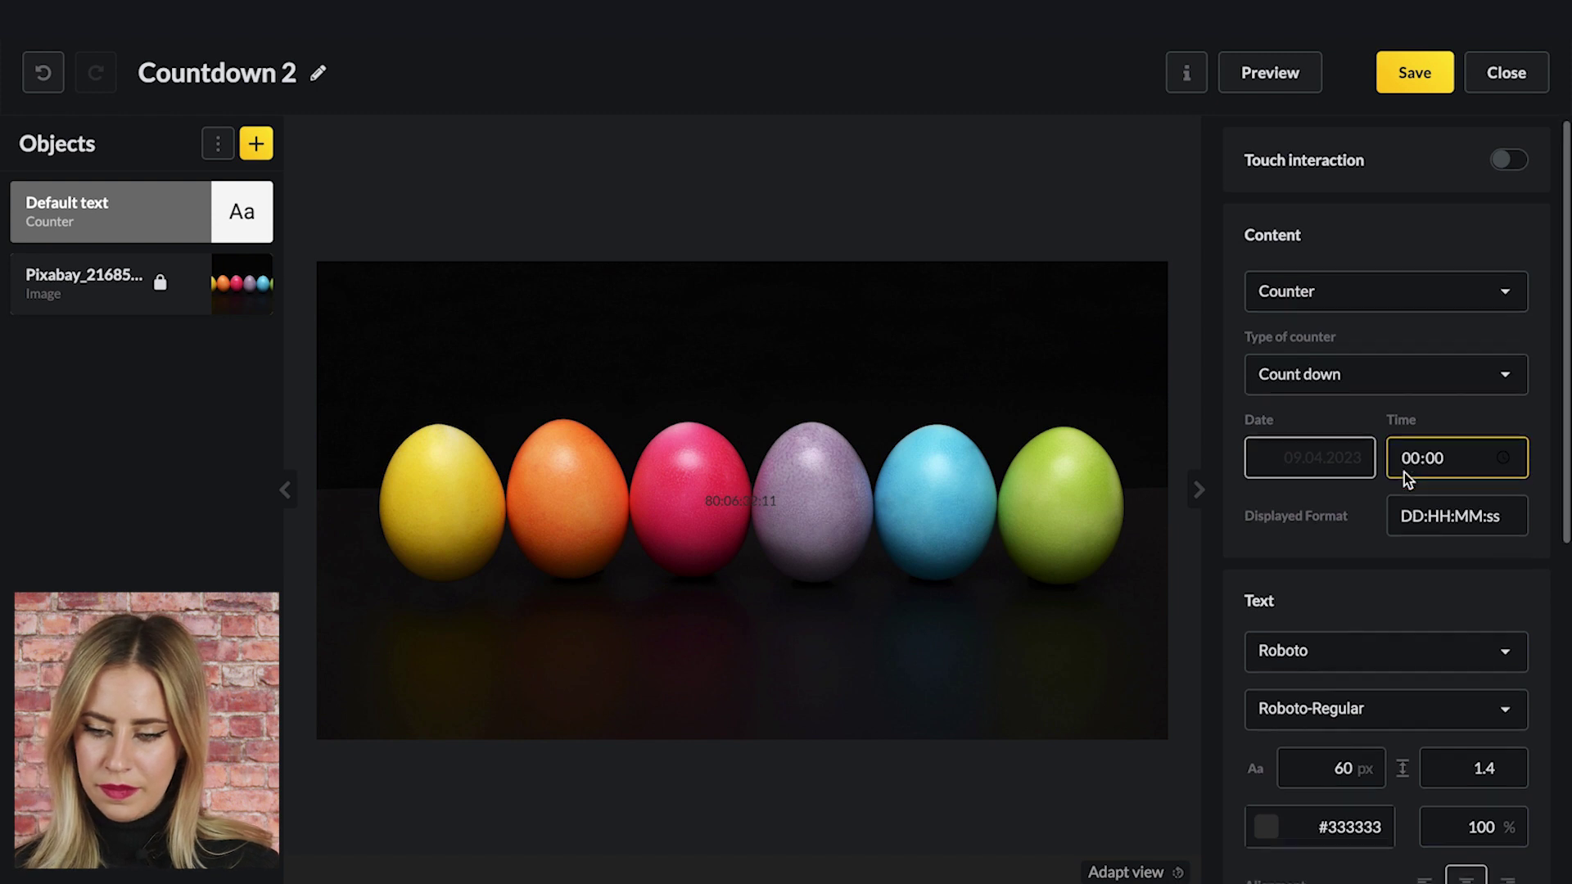
Set the counter's font size to 450 px and place it above the eggs at about x 594, y 116 px.
scroll(1341, 414, "down", 5)
double_click(1342, 396)
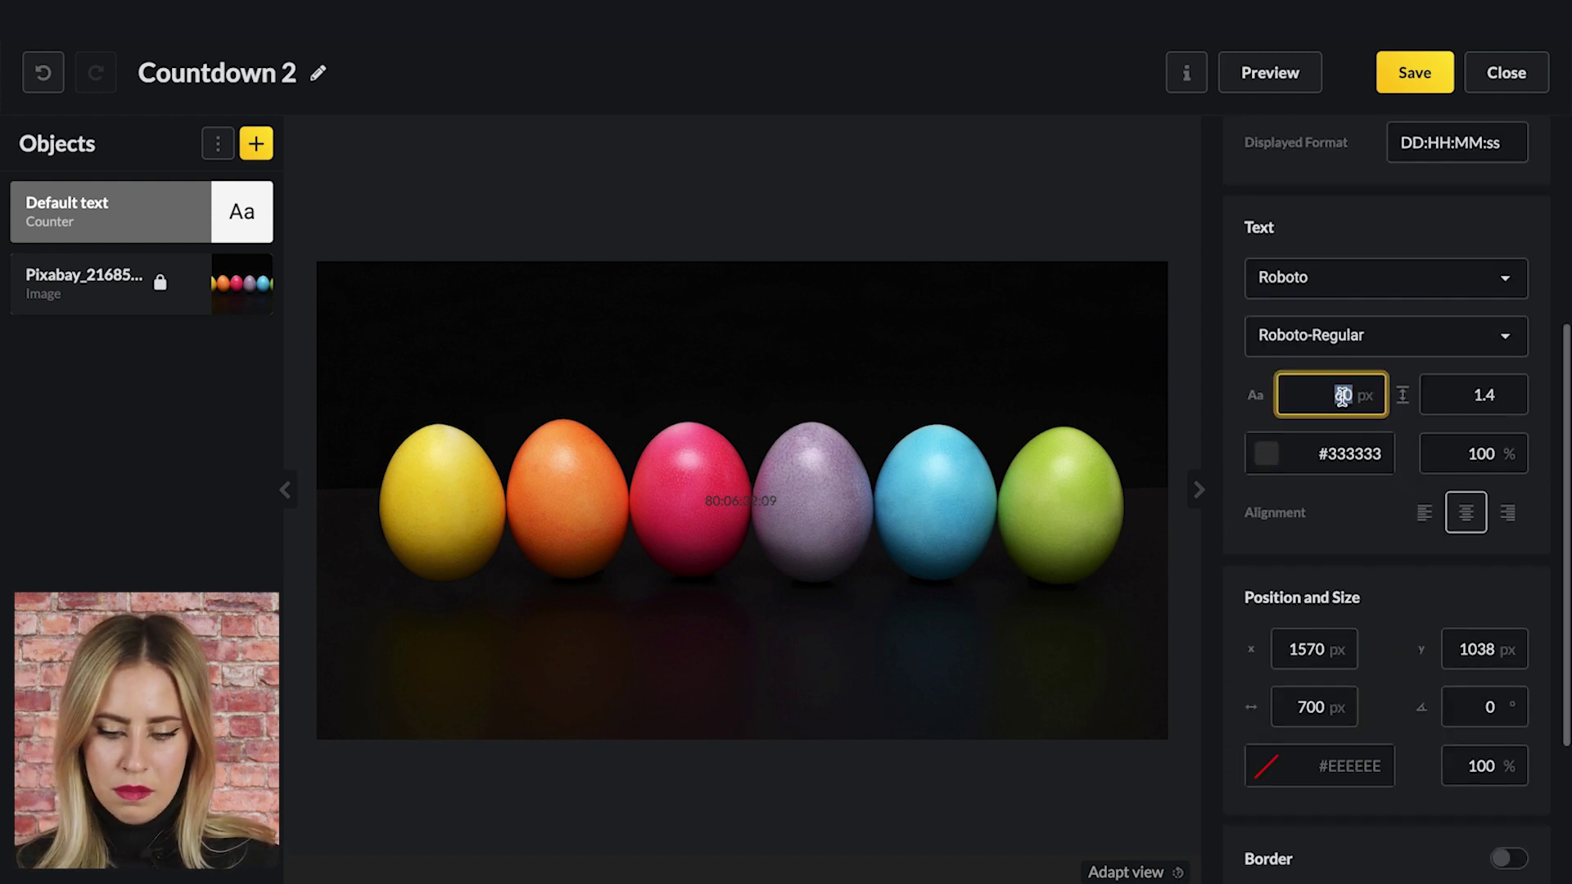
type("450")
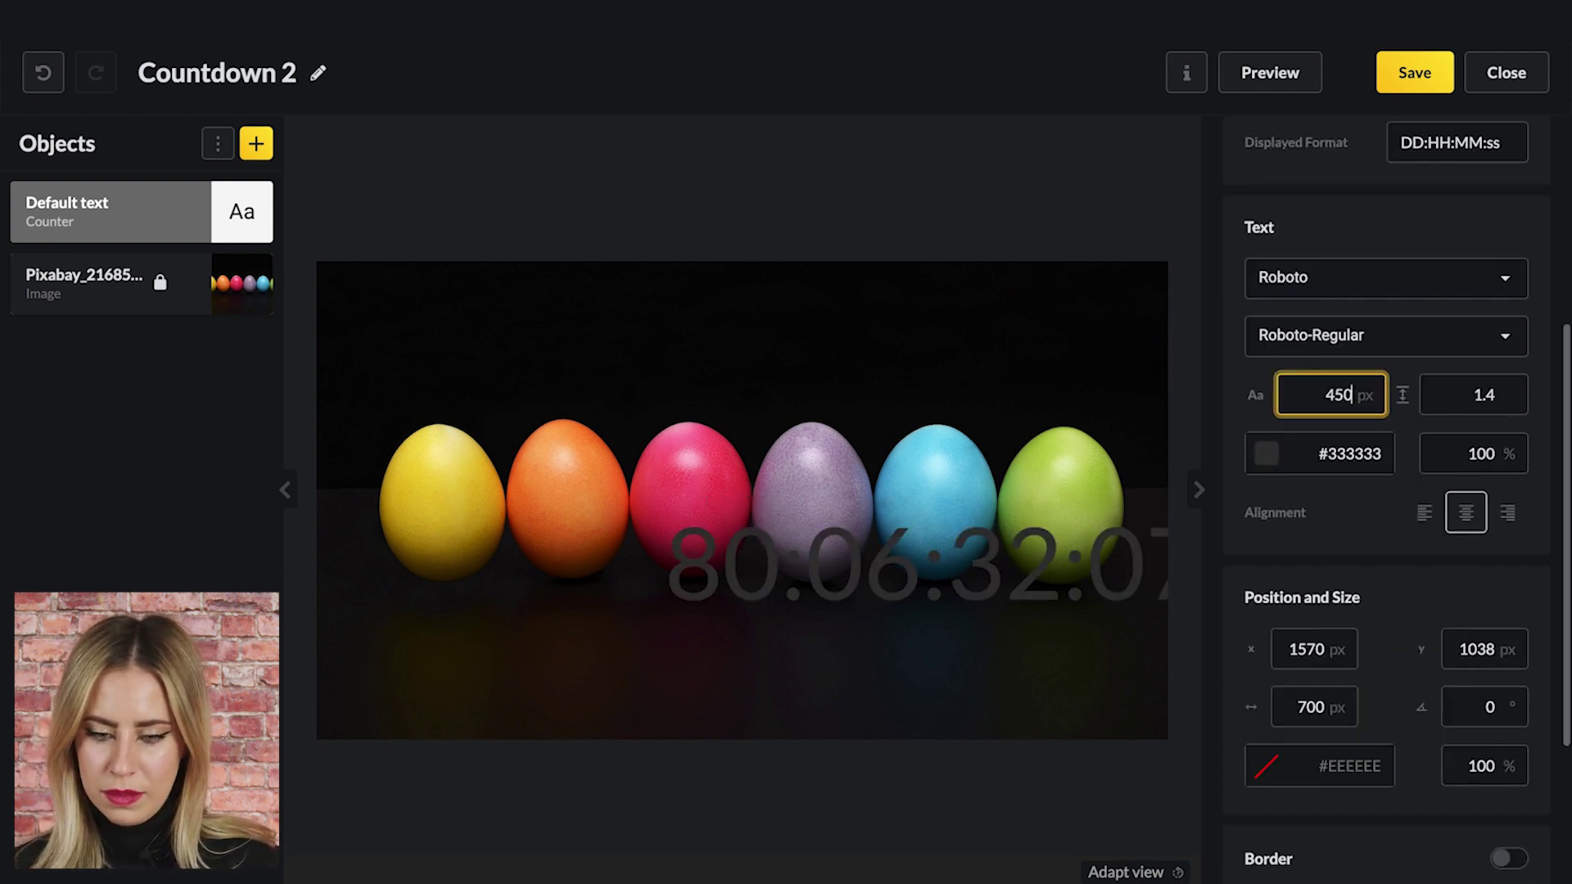
left_click_drag(800, 573, 617, 376)
Colour the counter white (#FFFFFF) and move it below the row of eggs.
left_click(1267, 456)
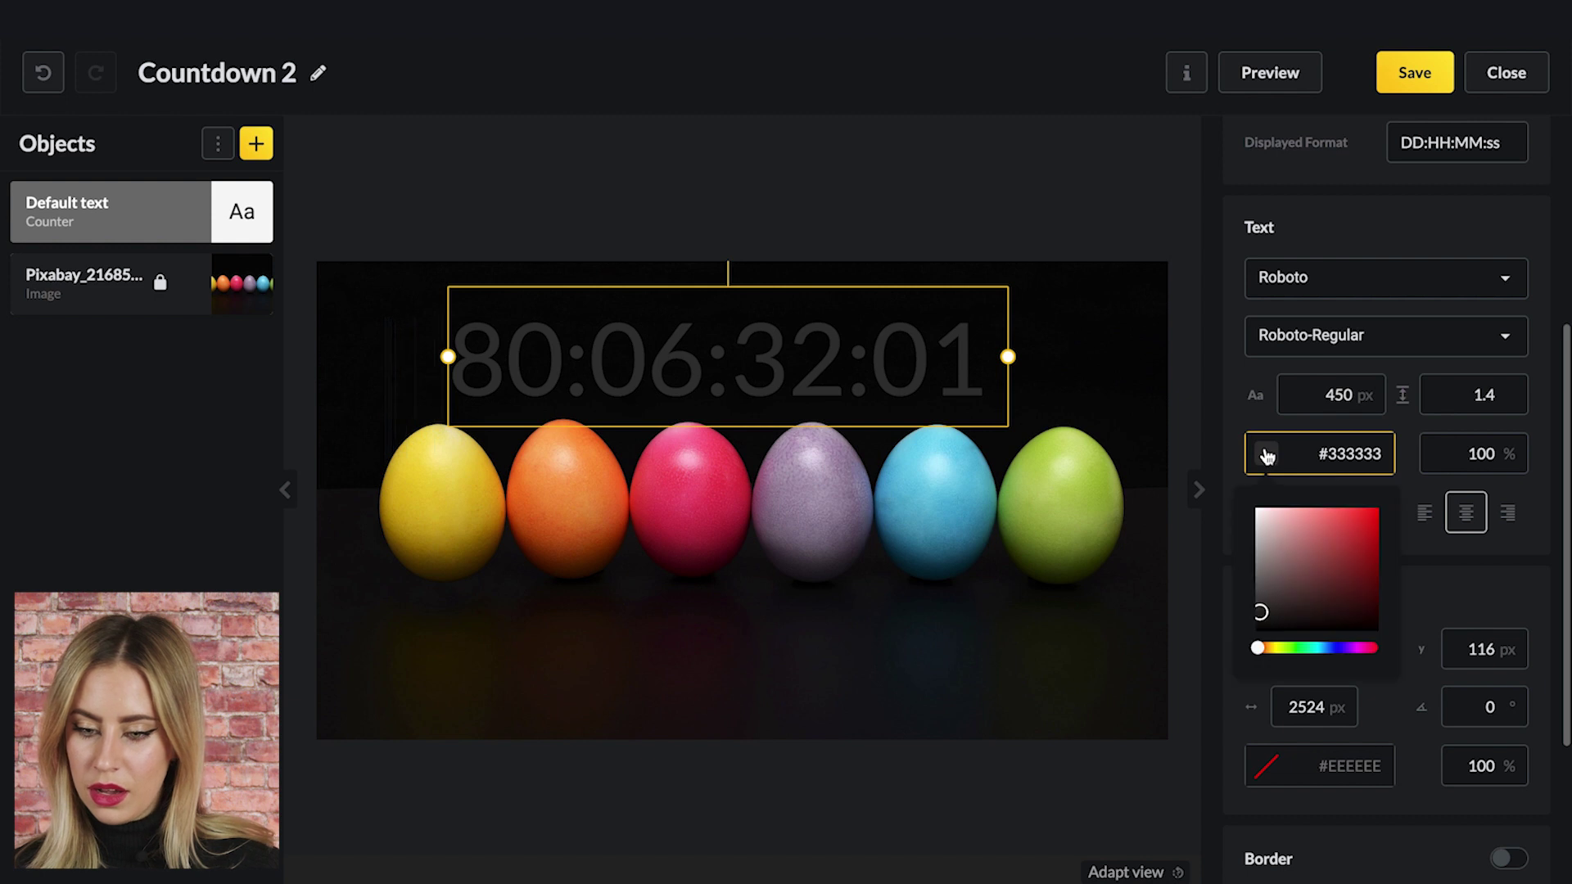
left_click(1259, 512)
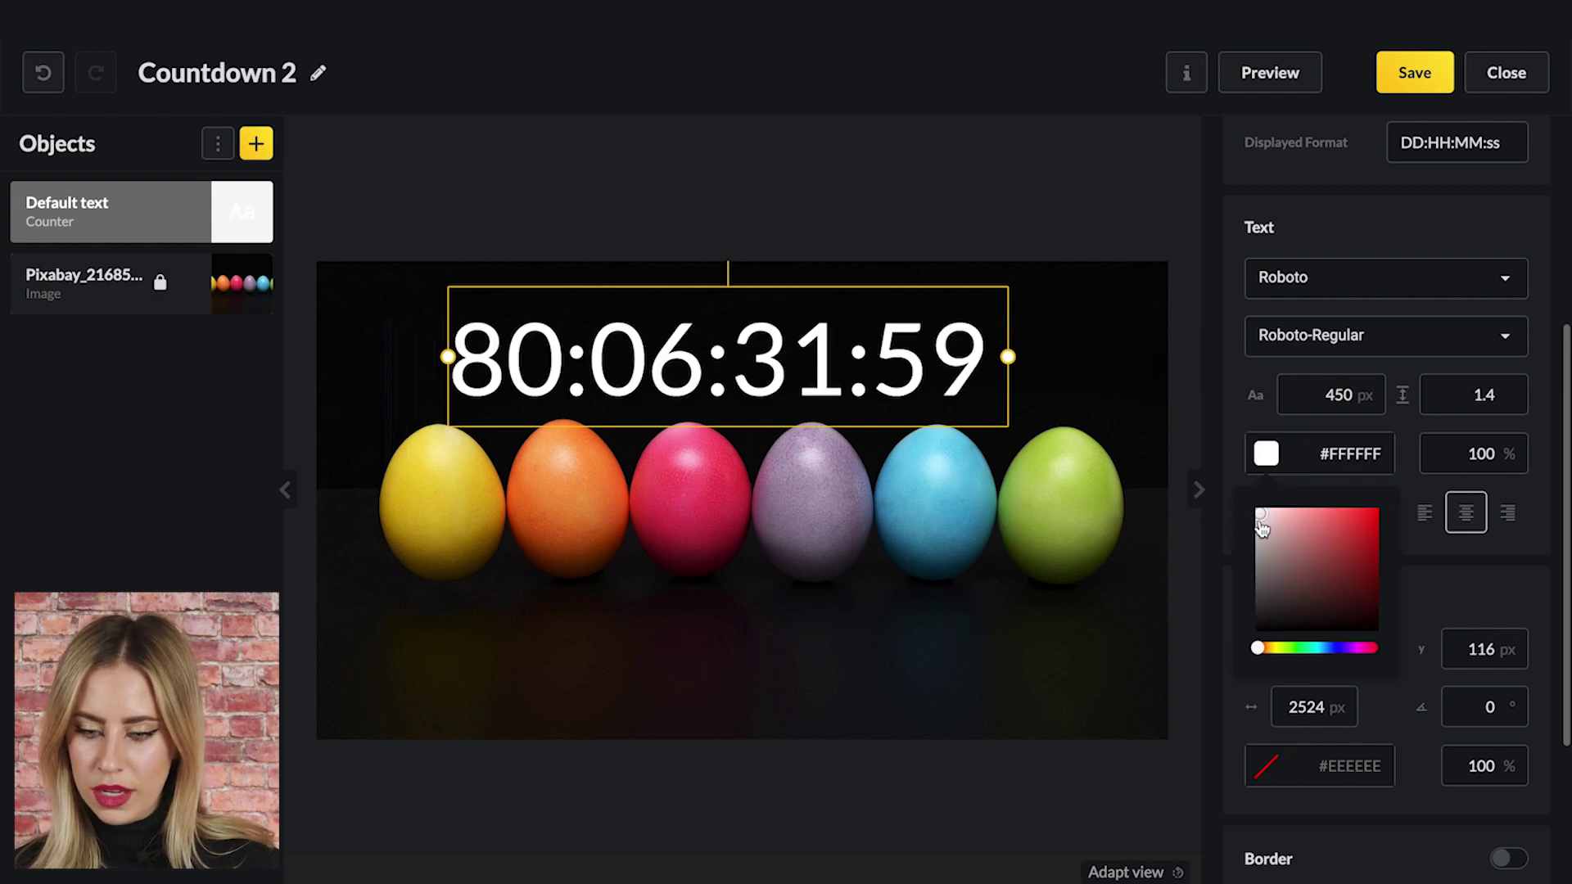
left_click(1361, 213)
scroll(1347, 251, "up", 1)
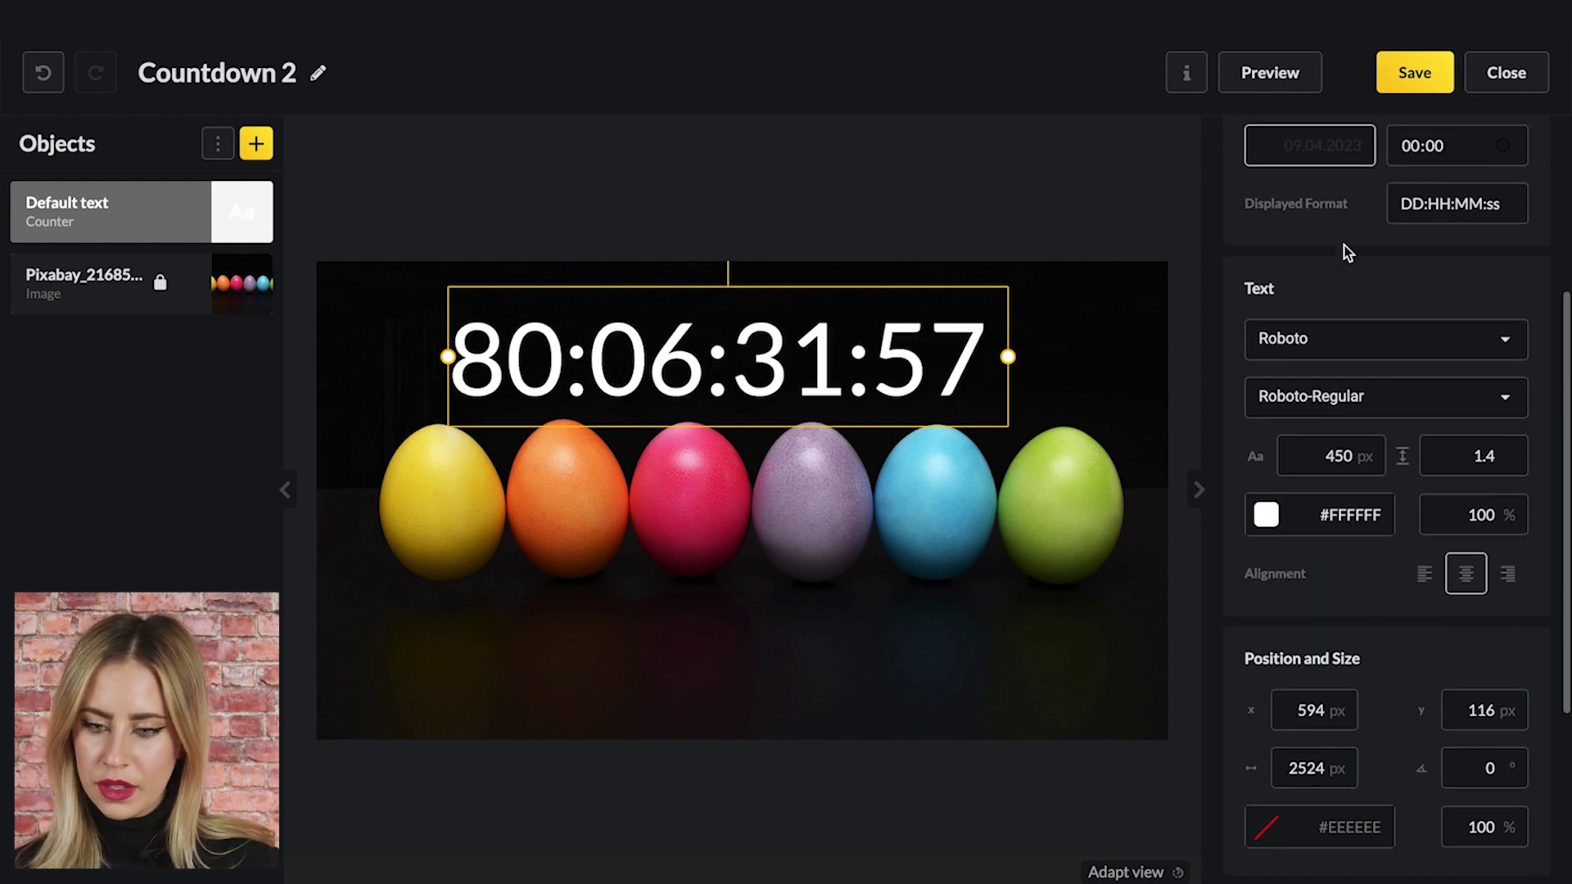
scroll(1347, 251, "up", 2)
left_click_drag(862, 366, 878, 637)
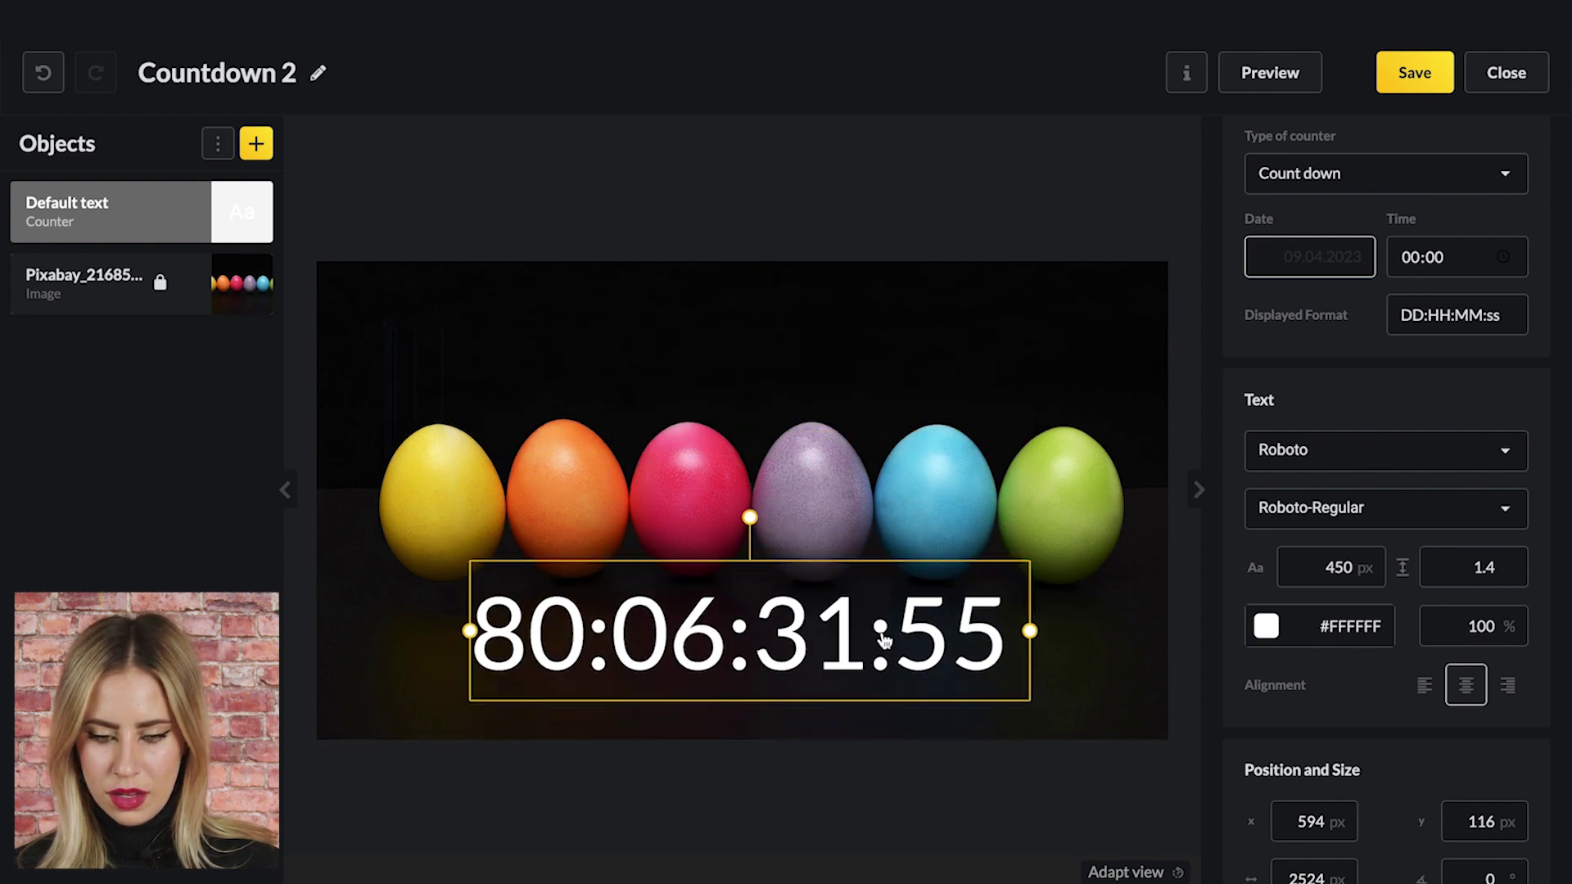
Add a second text object reading "Days until Easter".
left_click(256, 144)
left_click(274, 218)
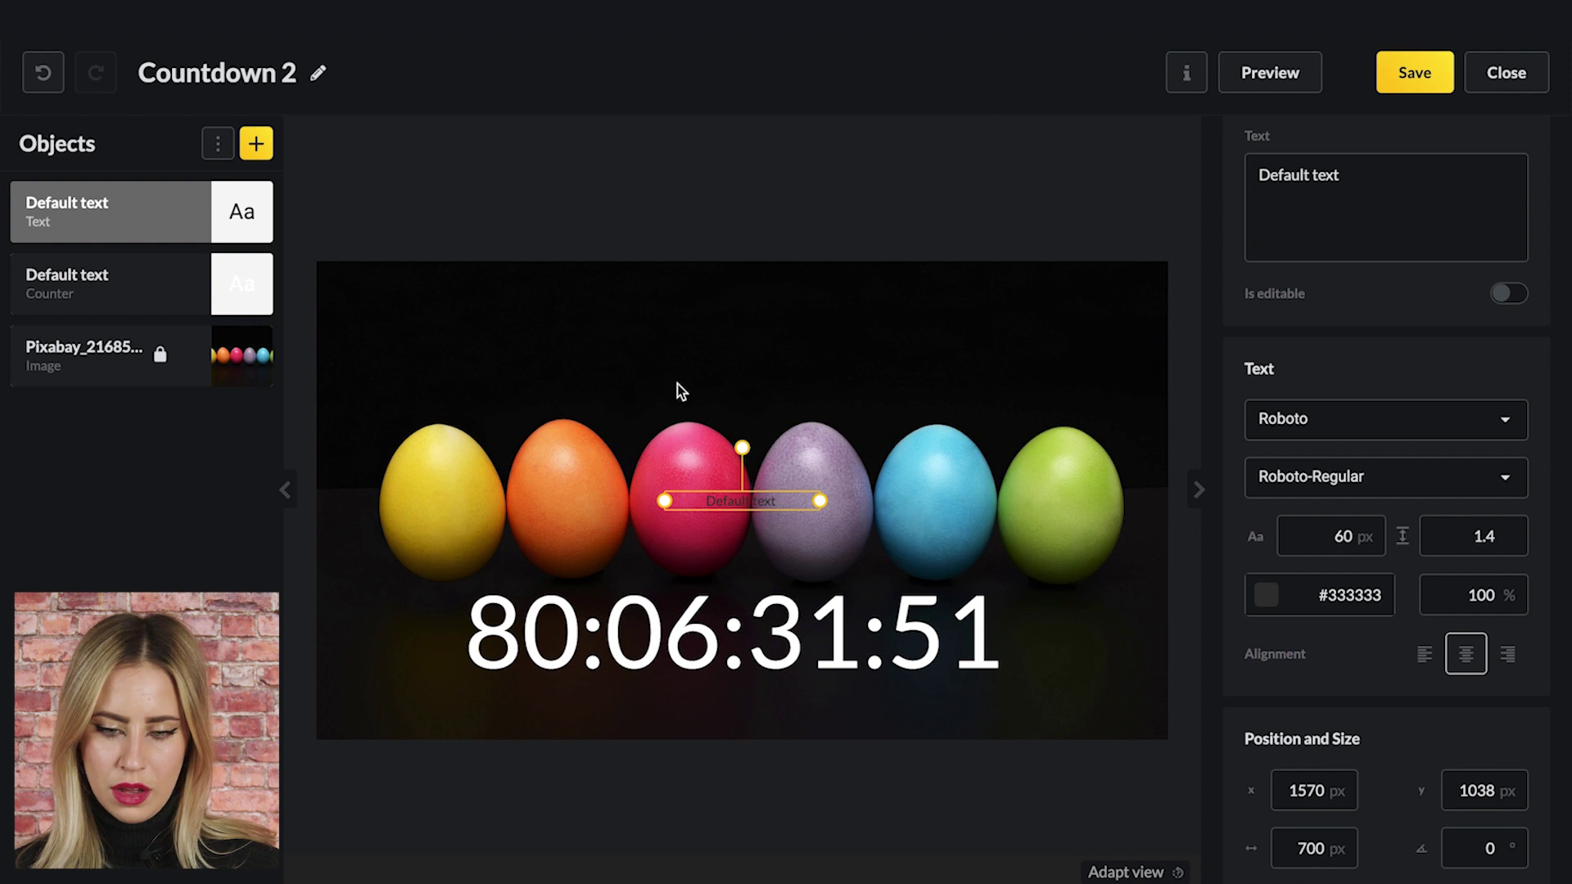
double_click(717, 506)
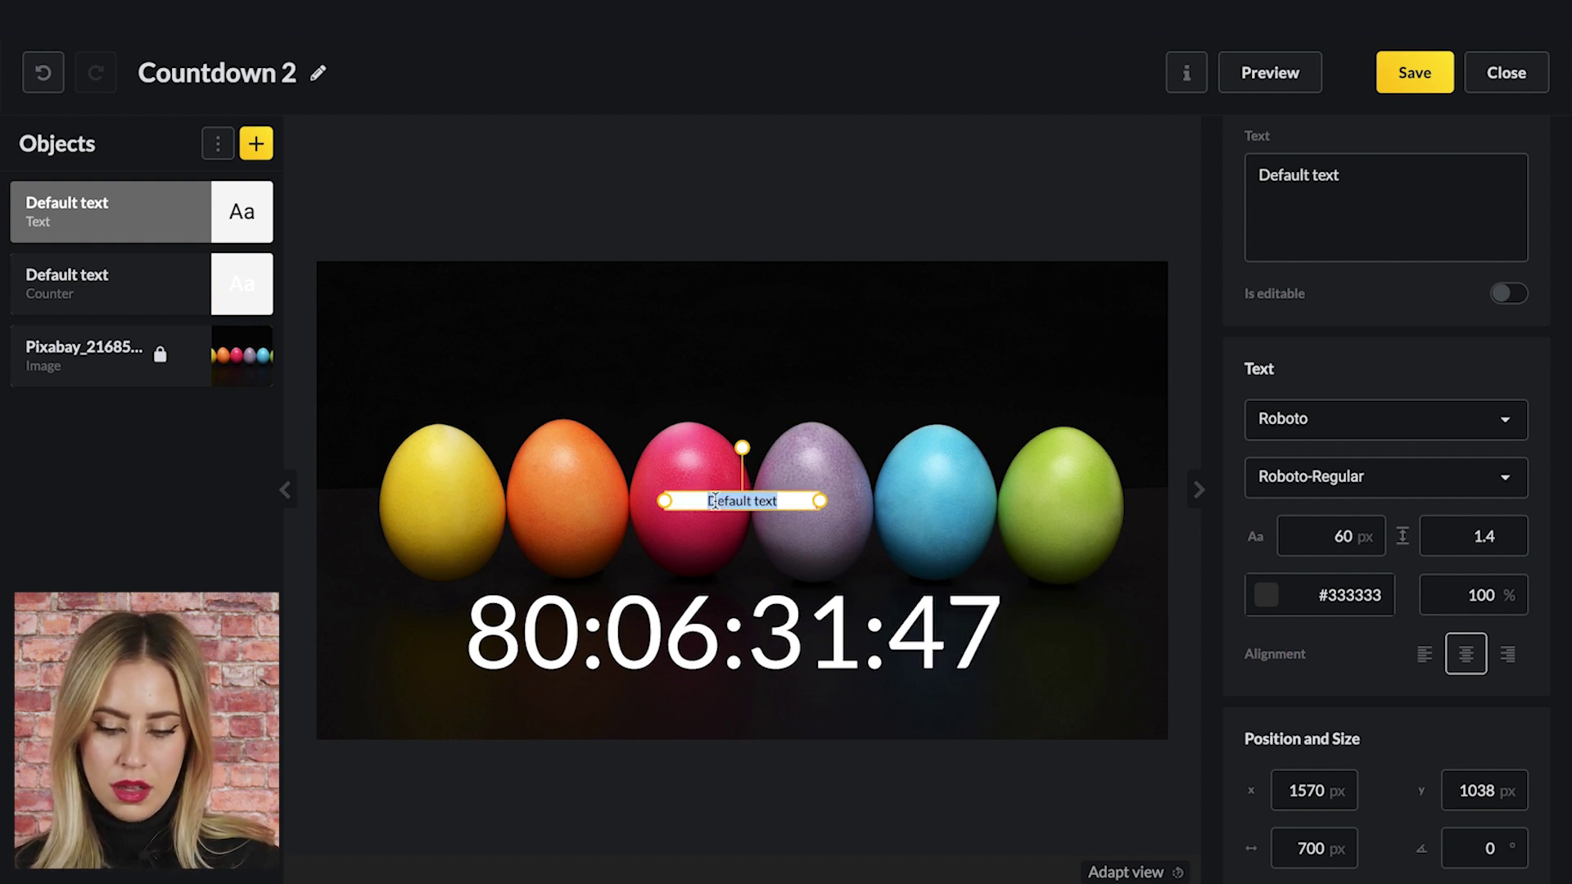
type("Dazs un")
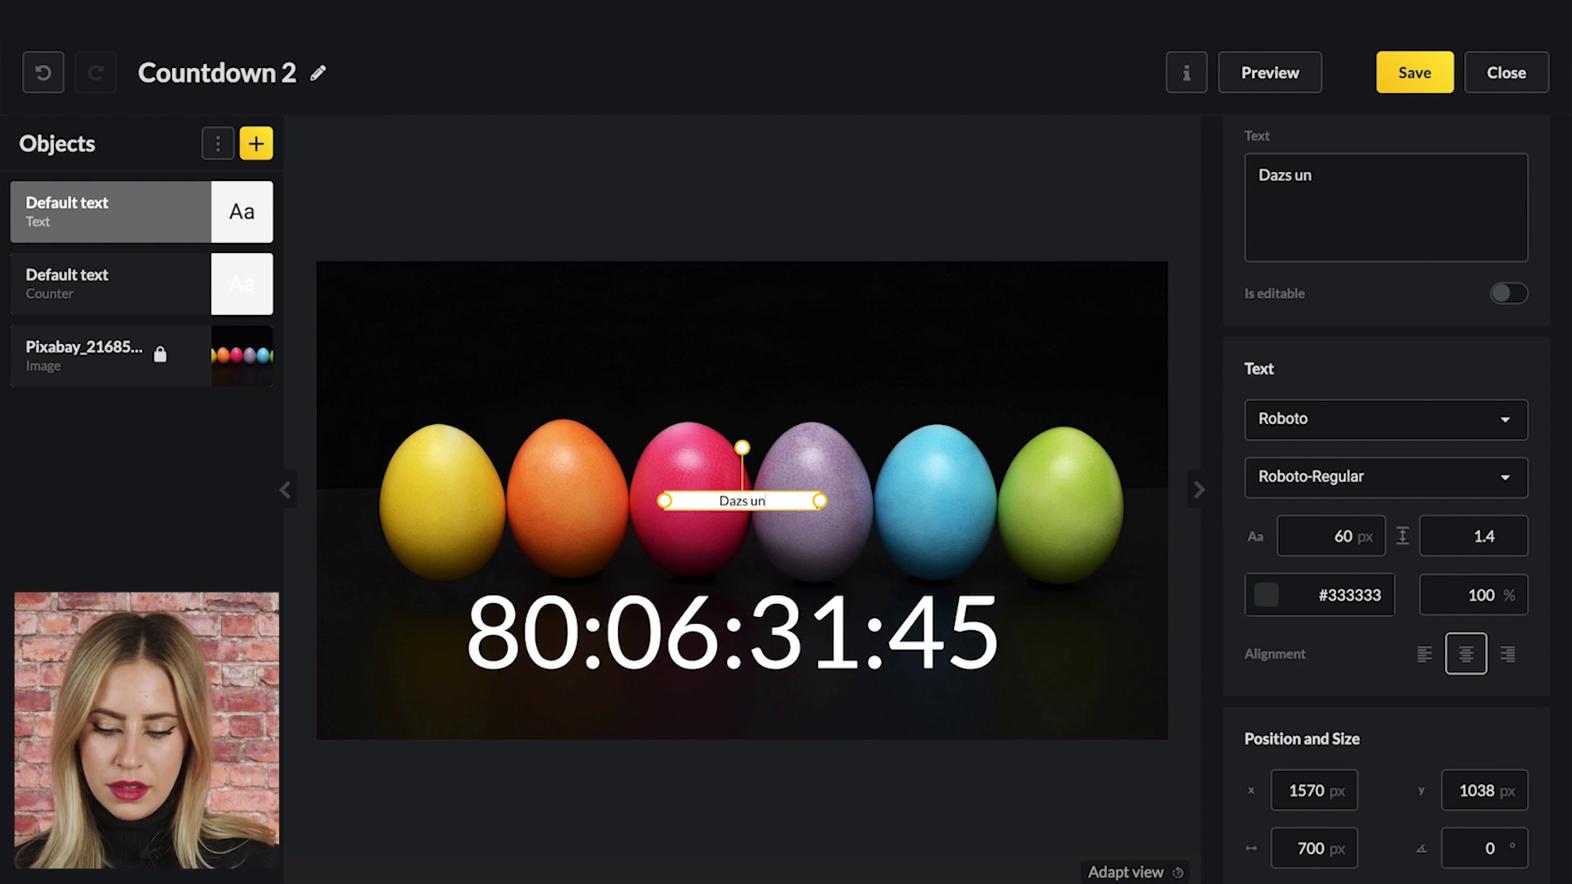
type("til E")
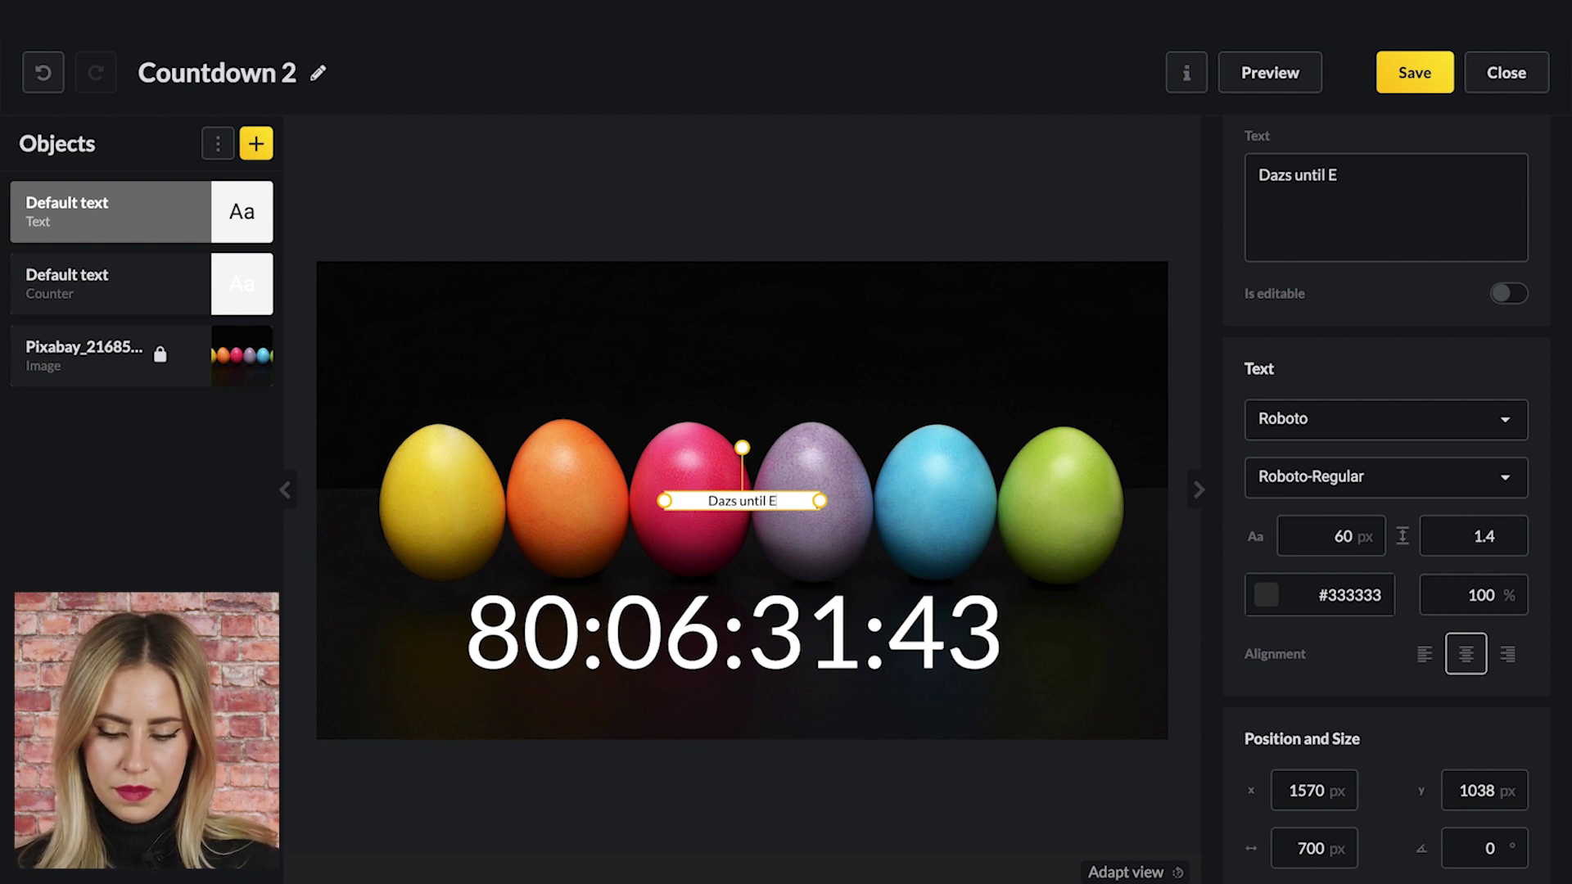
type("aster")
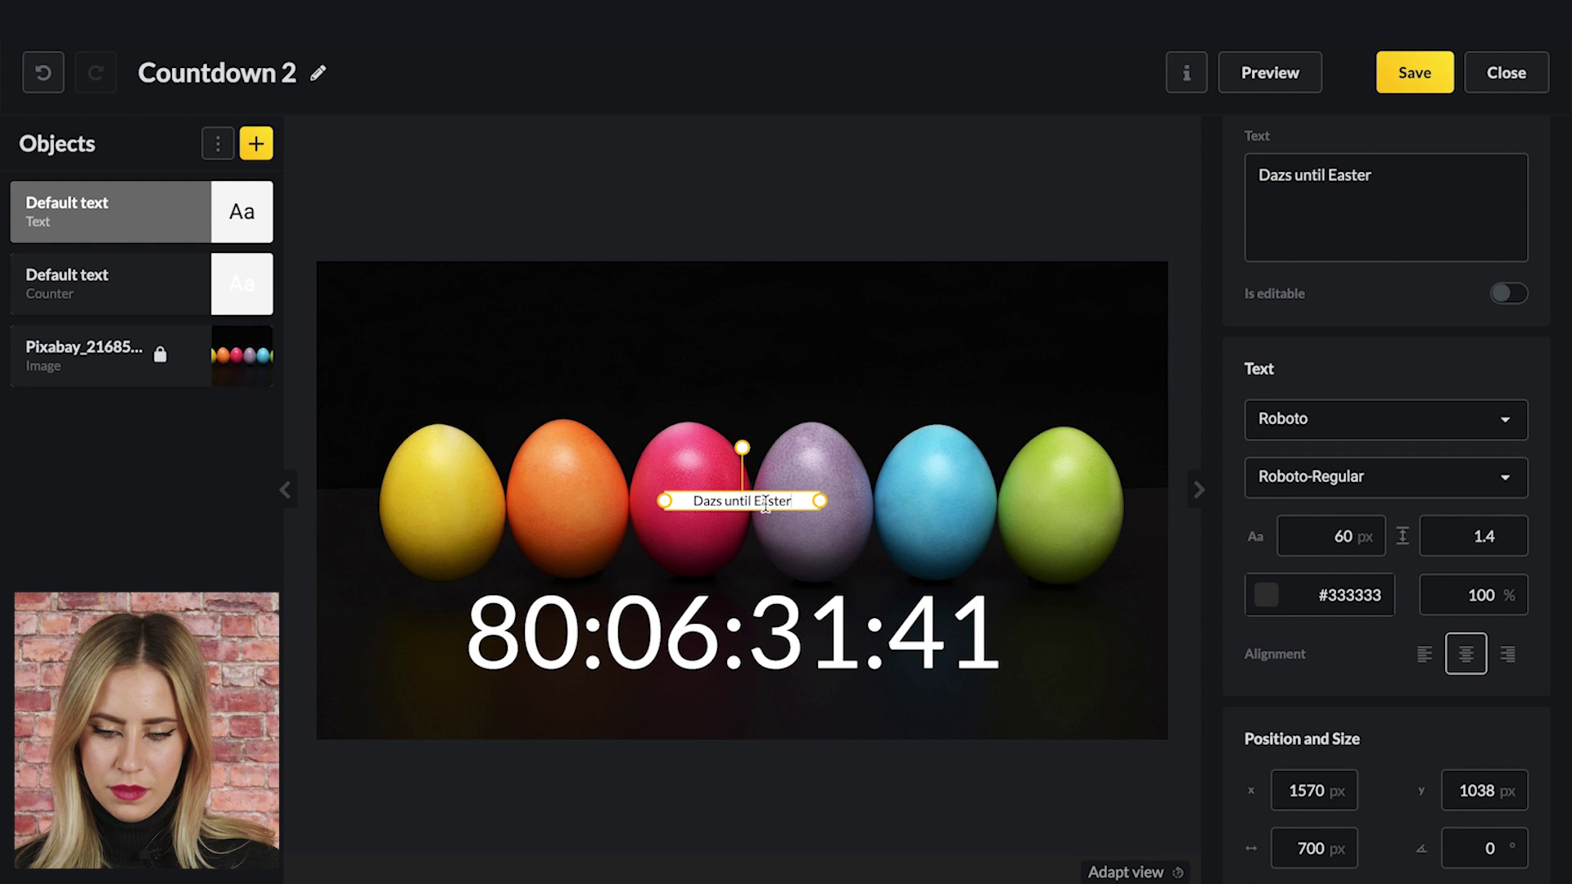
left_click(715, 501)
key("BackSpace")
type("y")
Set the "Days until Easter" text to 300 px and place it on one line above the eggs, in a box about 2382 px wide.
triple_click(741, 502)
double_click(1343, 537)
type("300")
left_click_drag(761, 536, 703, 260)
left_click_drag(803, 354, 1135, 356)
left_click_drag(940, 375, 818, 373)
left_click(1281, 174)
left_click(819, 270)
left_click(894, 382)
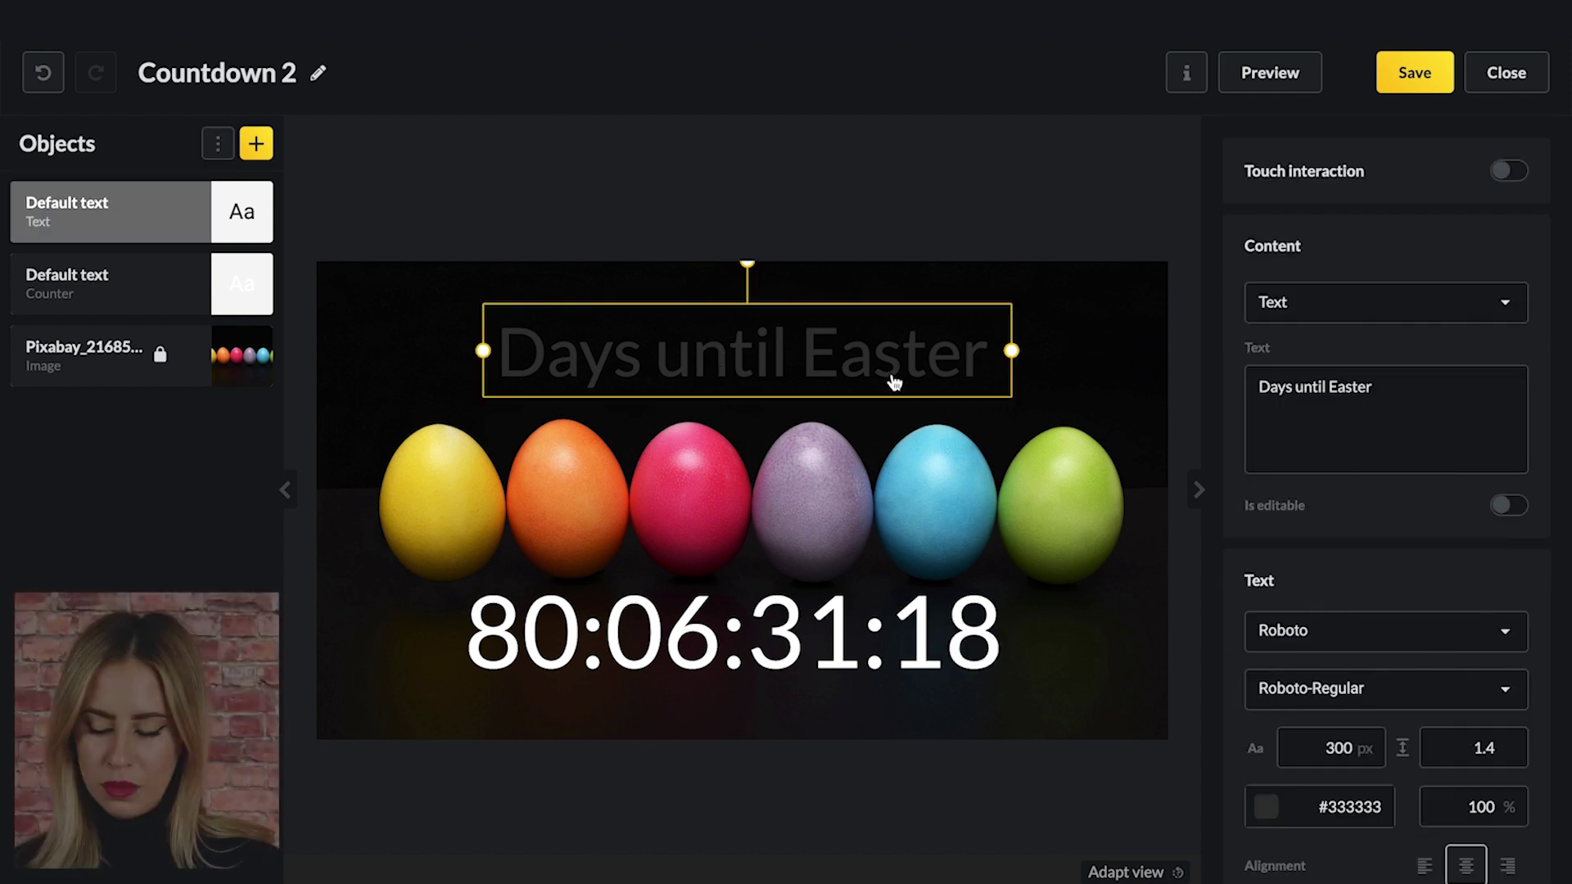
Set the heading's text box to 3840 px wide and its x position to 0 px to centre it across the template.
scroll(1364, 569, "down", 6)
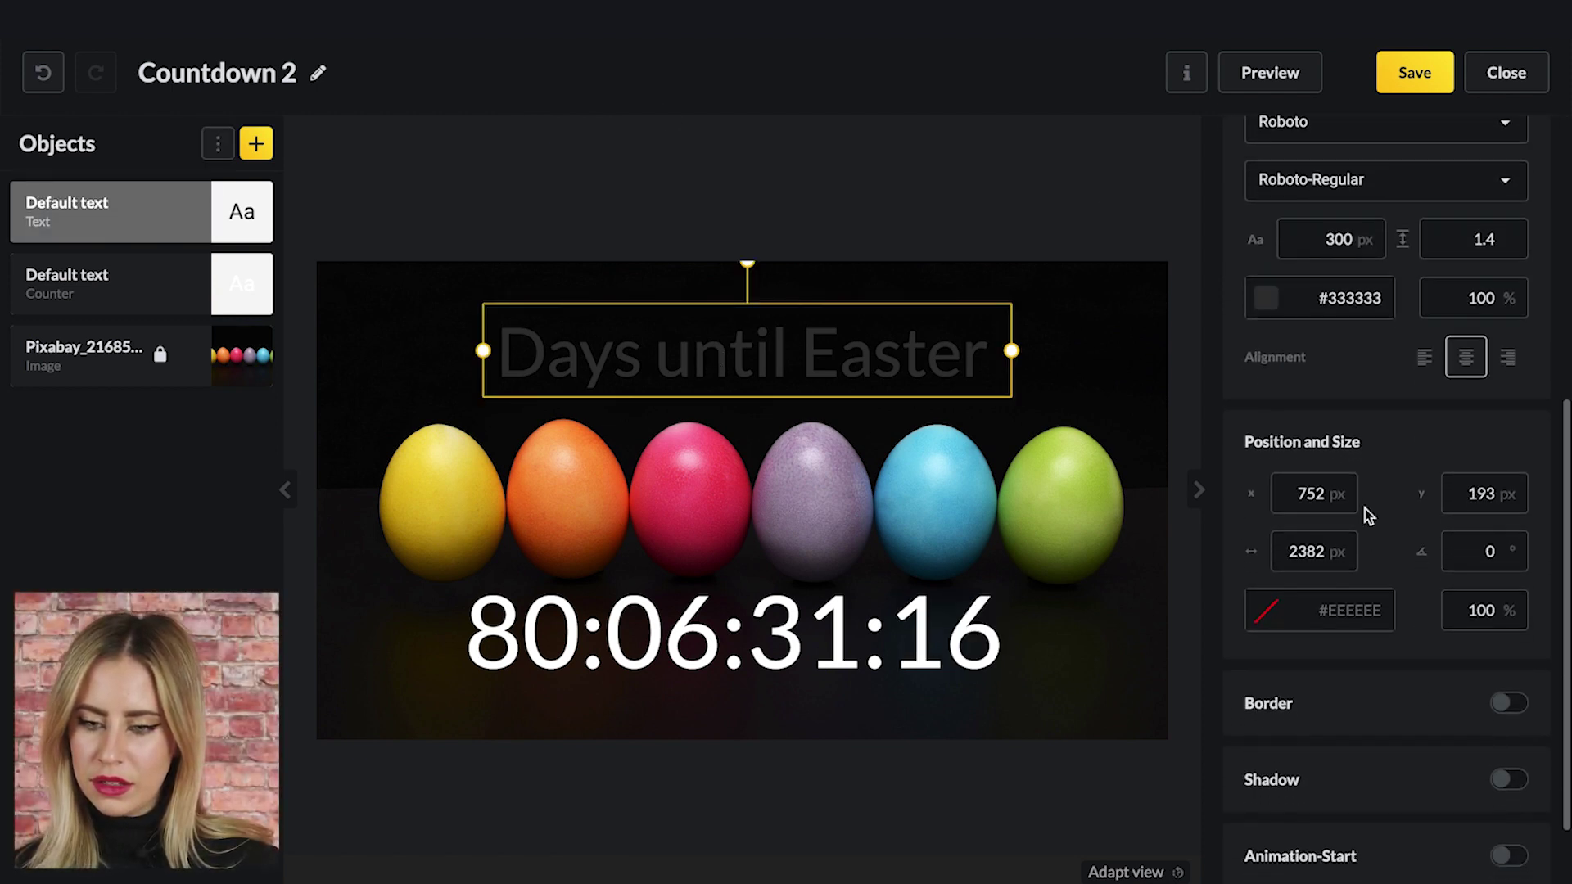
scroll(1365, 509, "up", 2)
scroll(1356, 498, "down", 3)
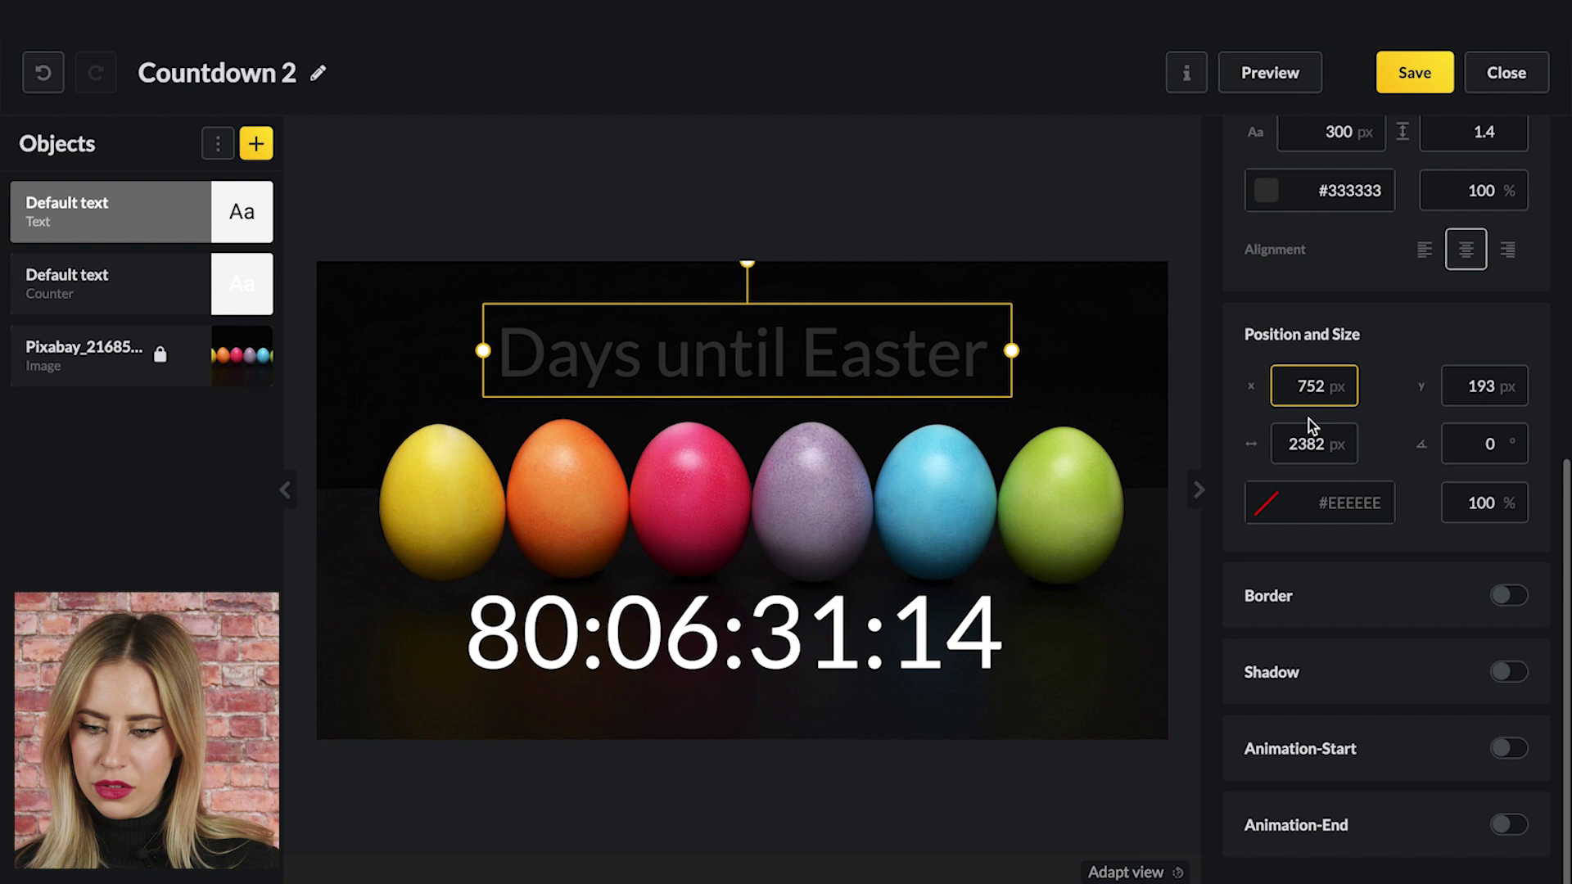
left_click(1309, 440)
type("3840")
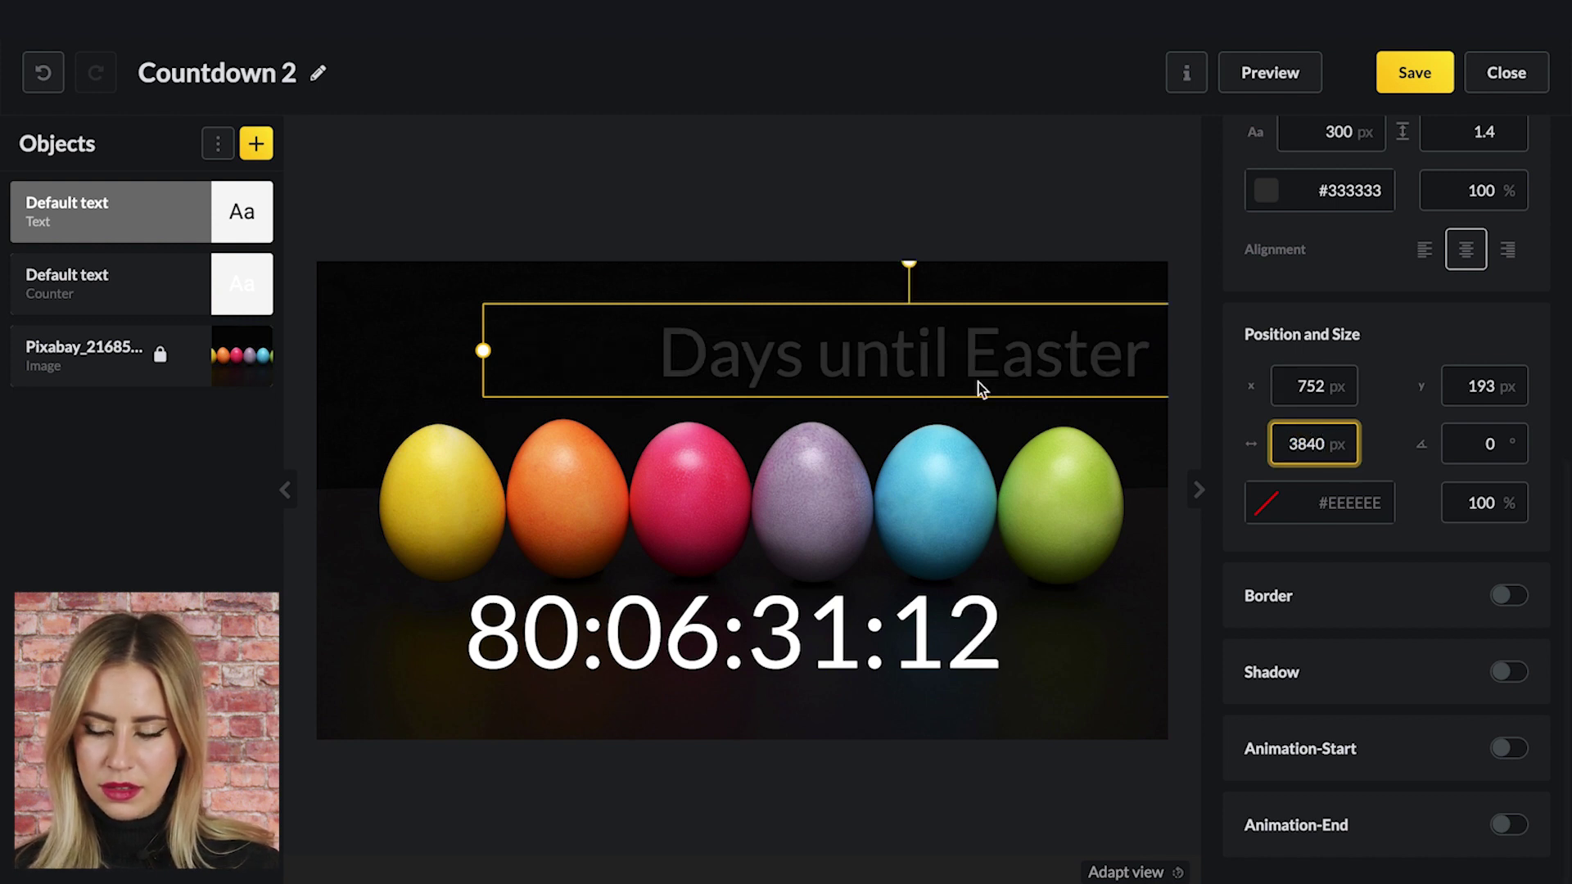
left_click(1306, 382)
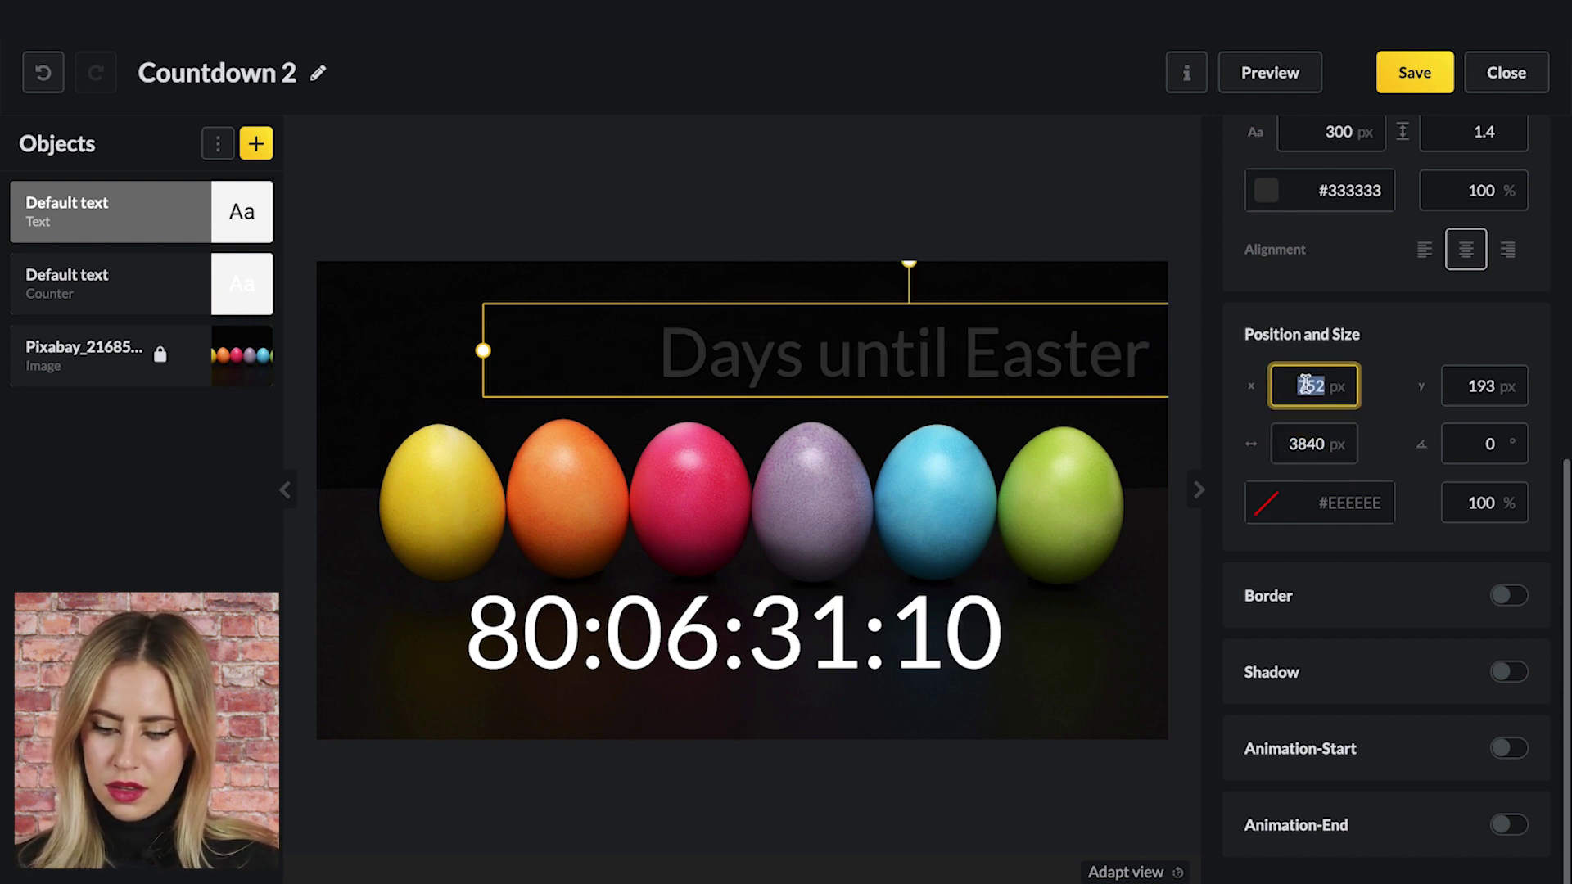
type("0")
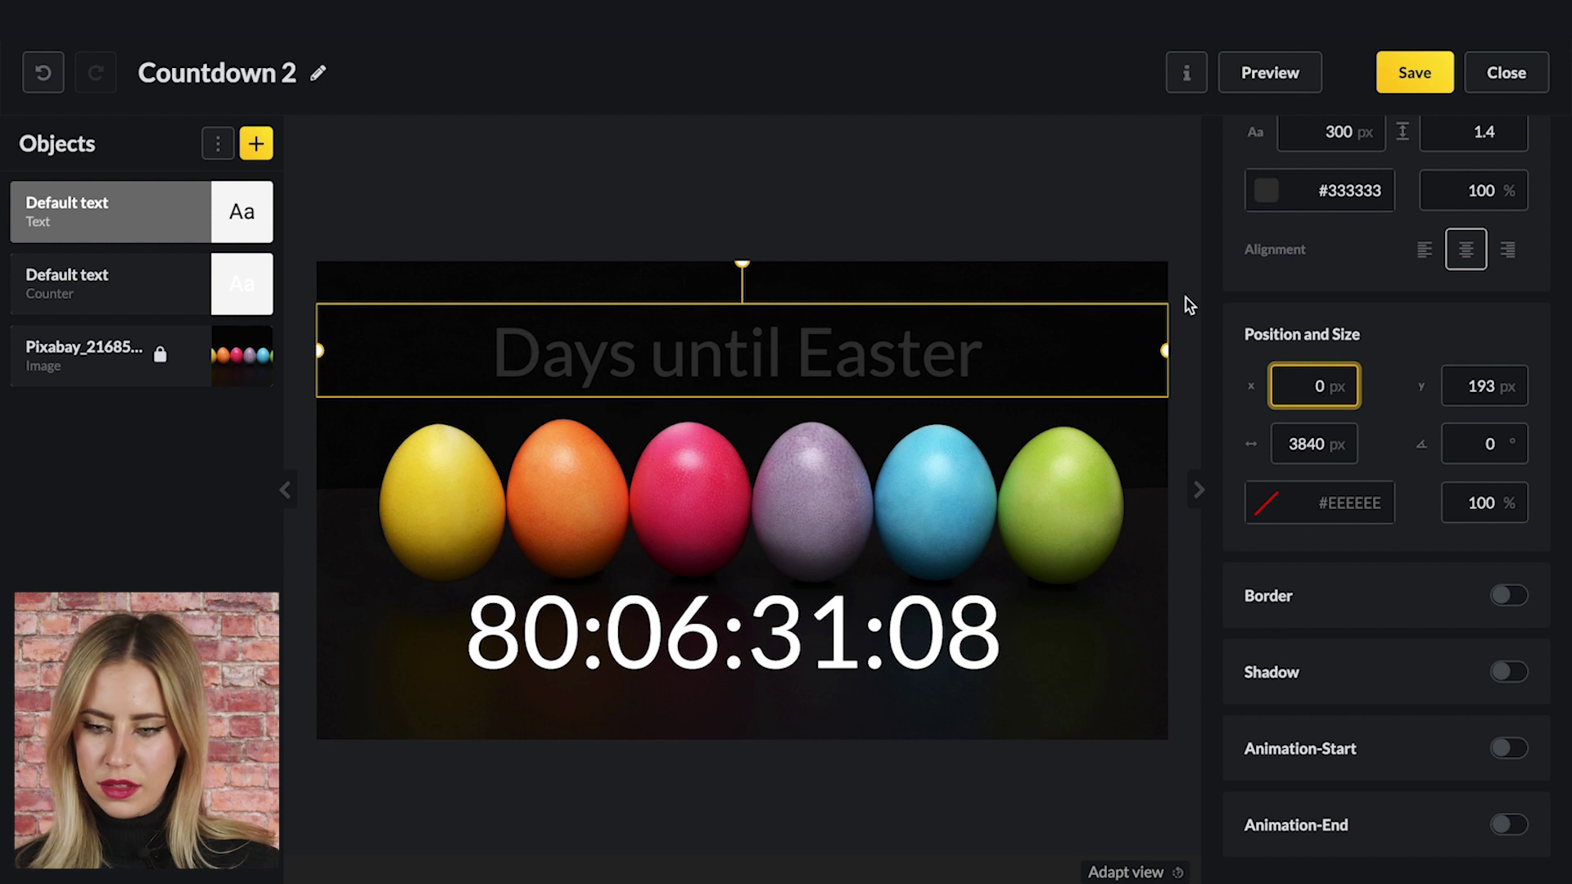
Change the "Days until Easter" text colour to white (#FFFFFF).
left_click(1267, 190)
left_click(1262, 254)
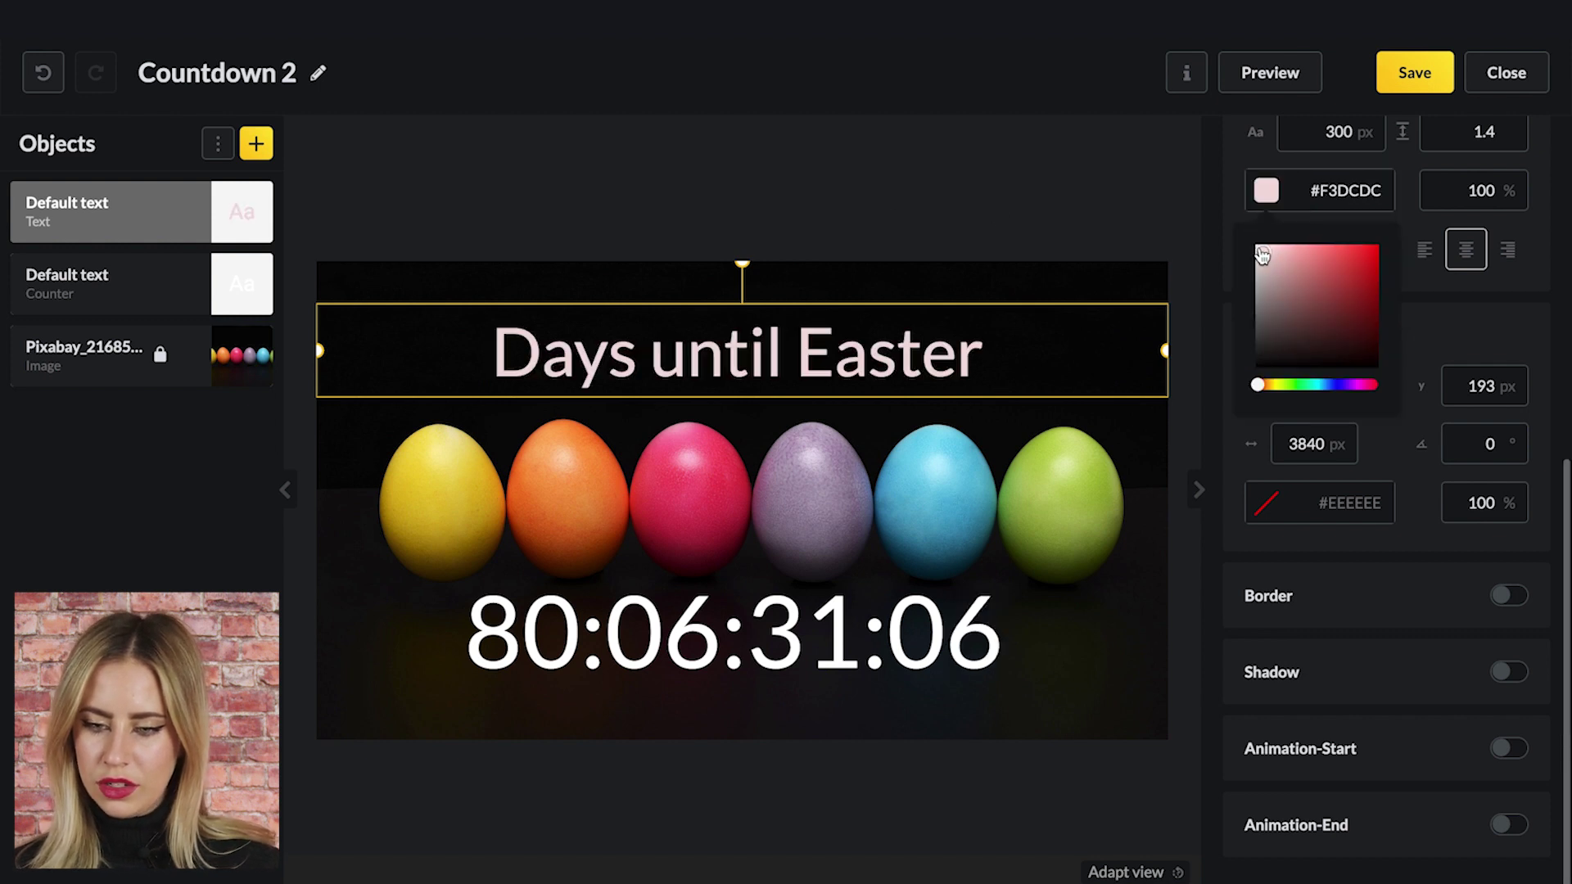
left_click(1257, 245)
left_click(1412, 291)
scroll(1311, 409, "up", 5)
scroll(1274, 459, "down", 1)
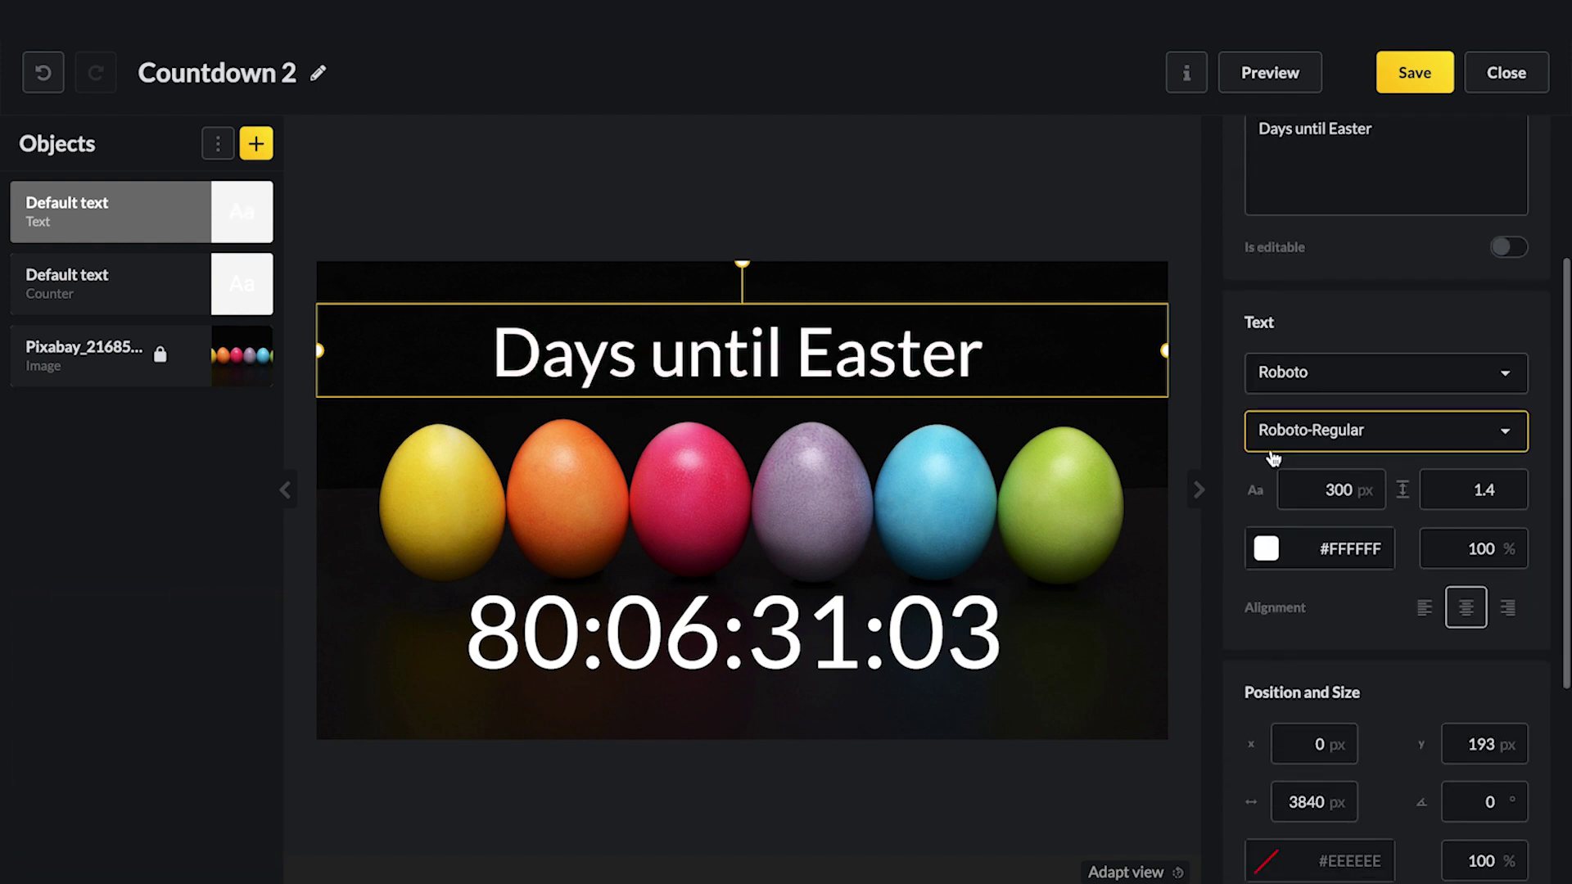
Nudge the counter slightly lower beneath the row of eggs.
left_click(872, 659)
left_click(819, 639)
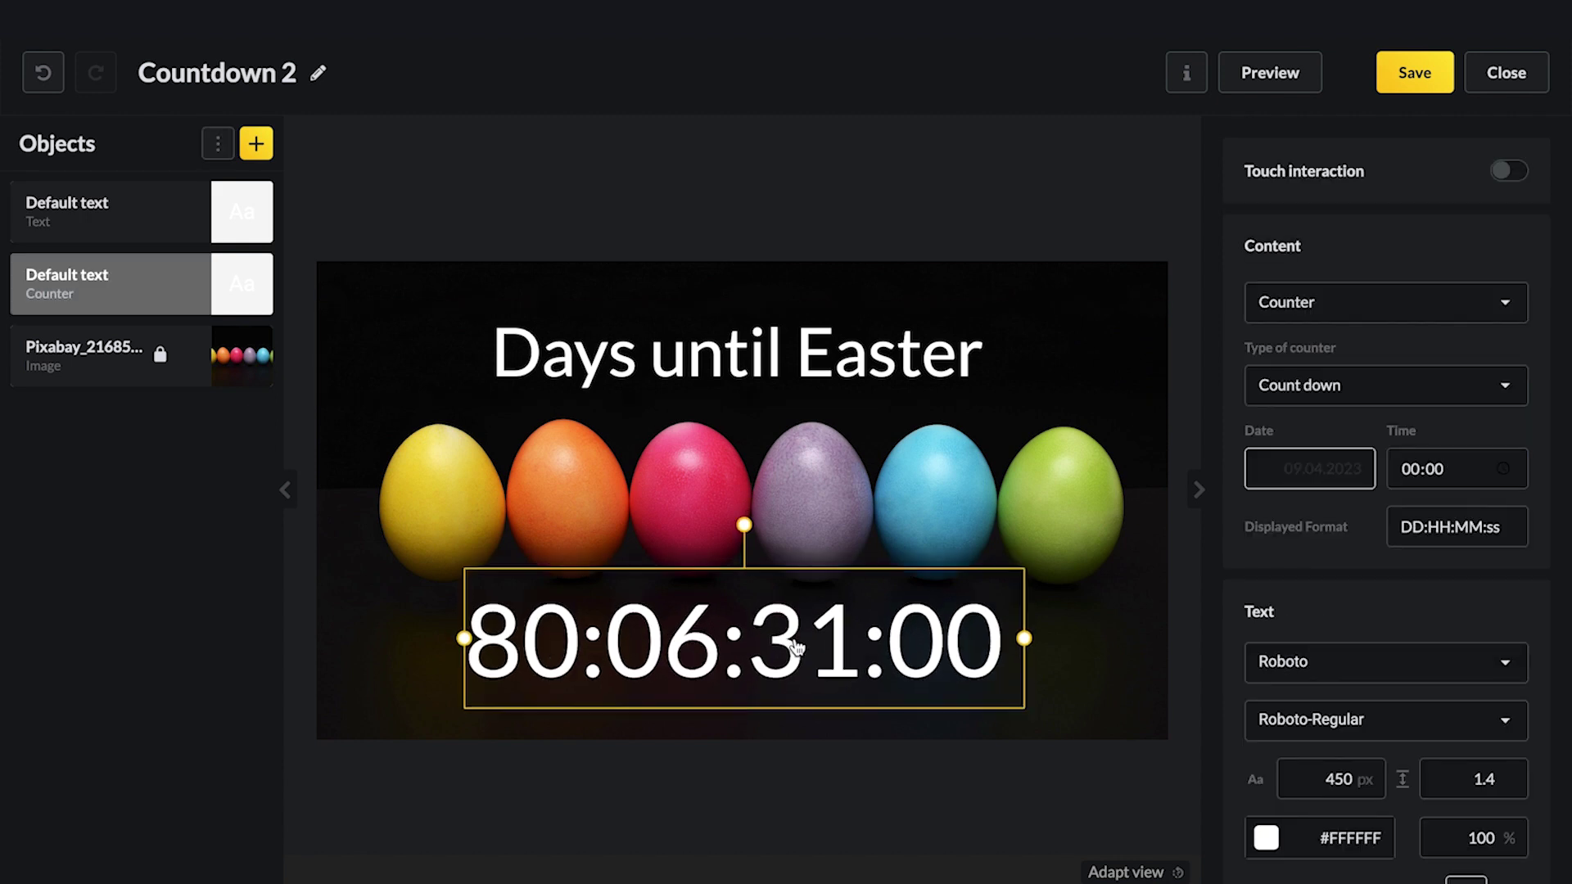
scroll(1310, 327, "down", 3)
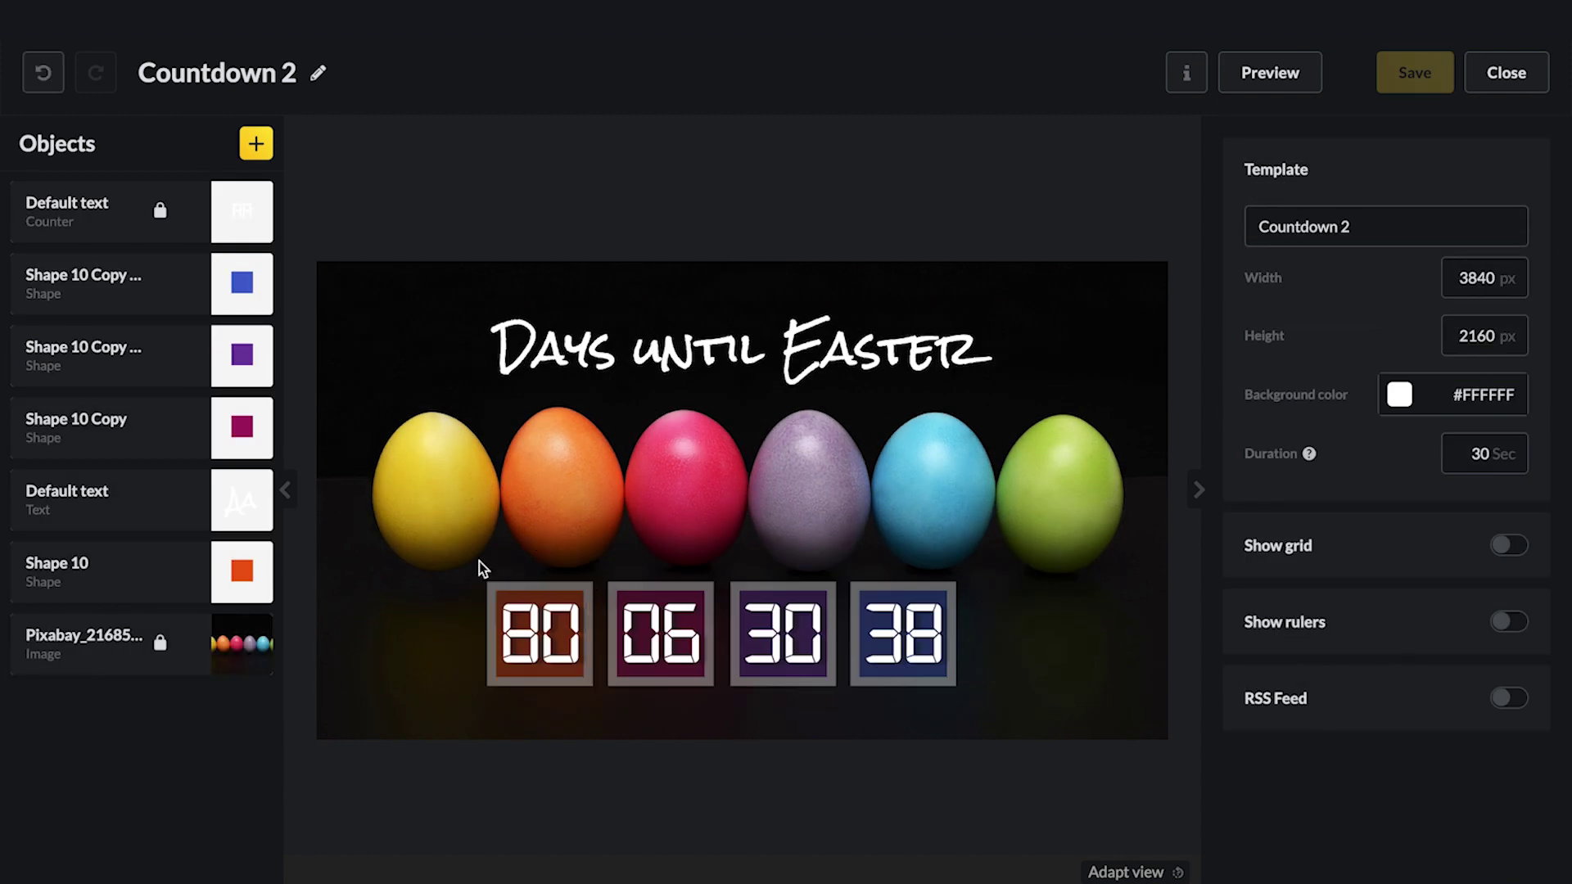
left_click(483, 573)
left_click(726, 284)
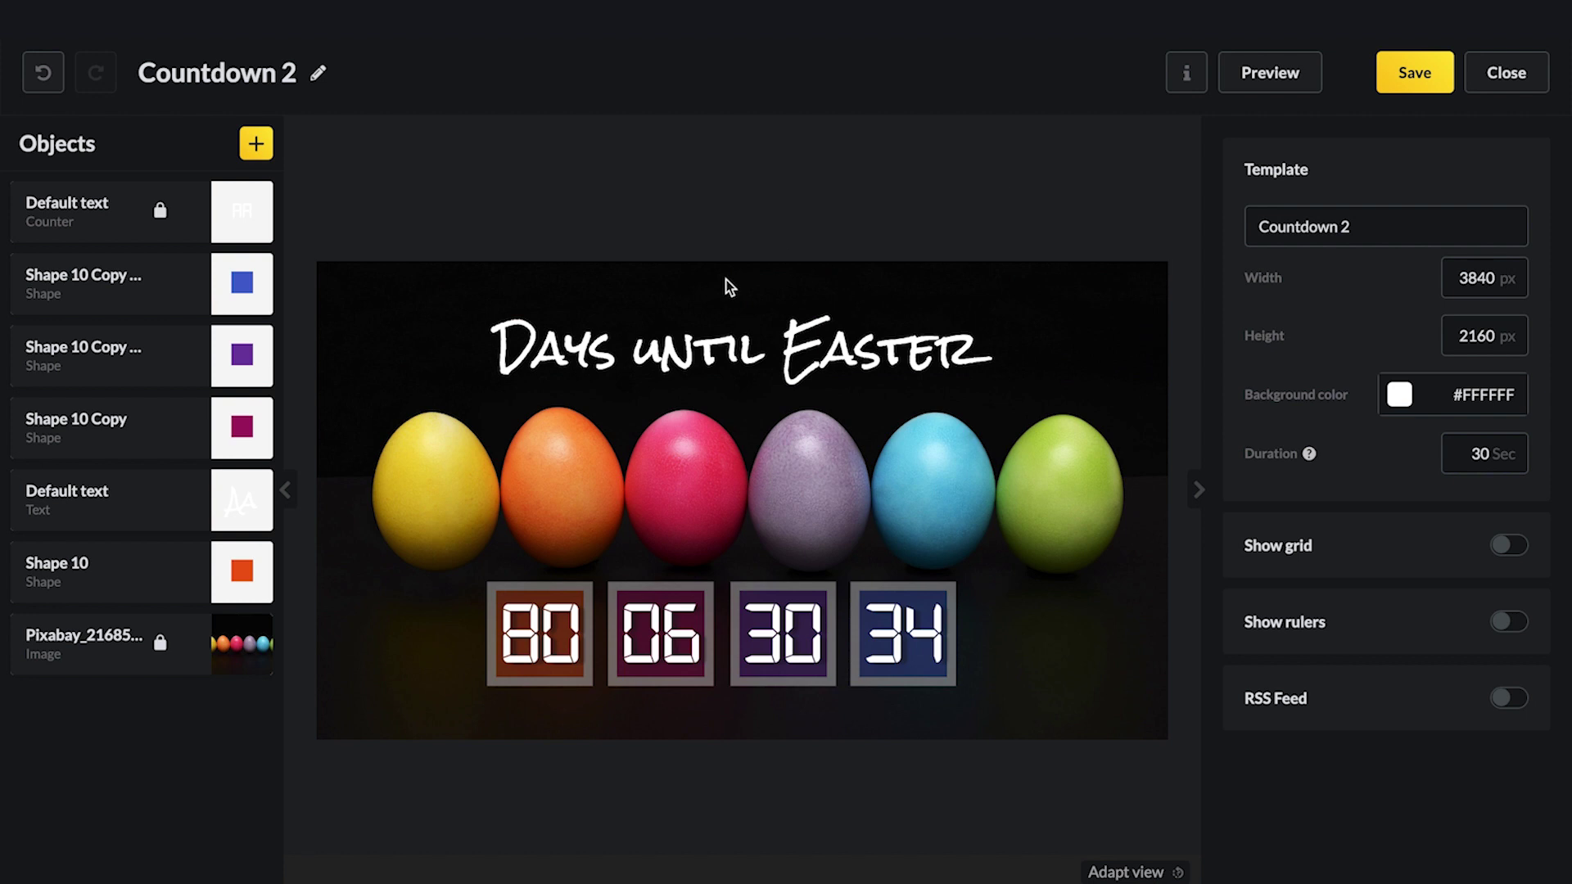
left_click(123, 421)
left_click(979, 141)
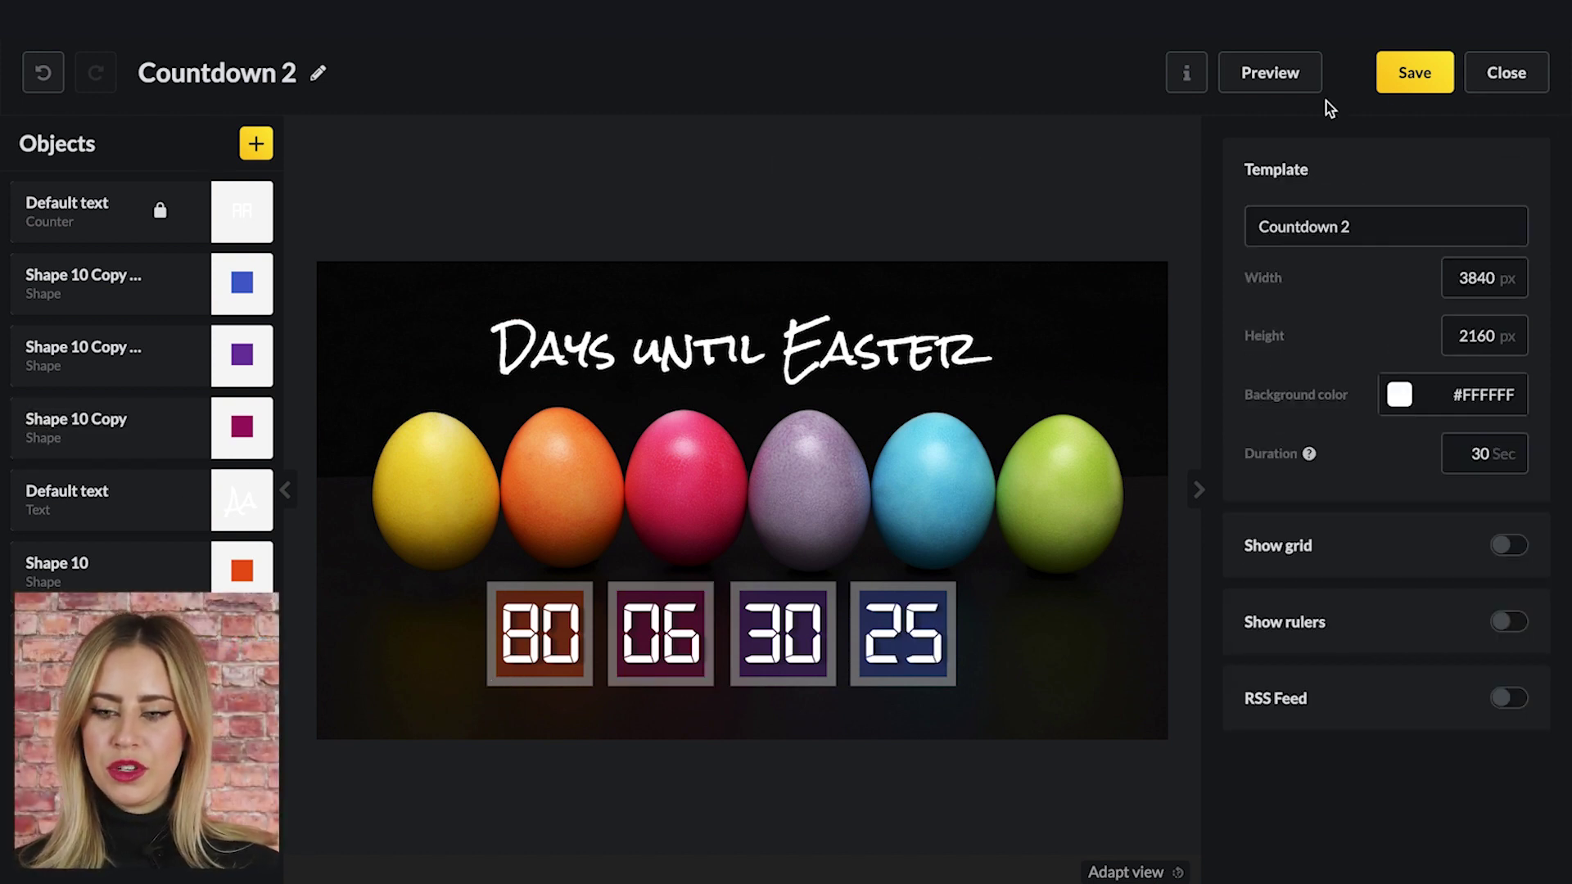
Save the Countdown 2 template.
left_click(1414, 89)
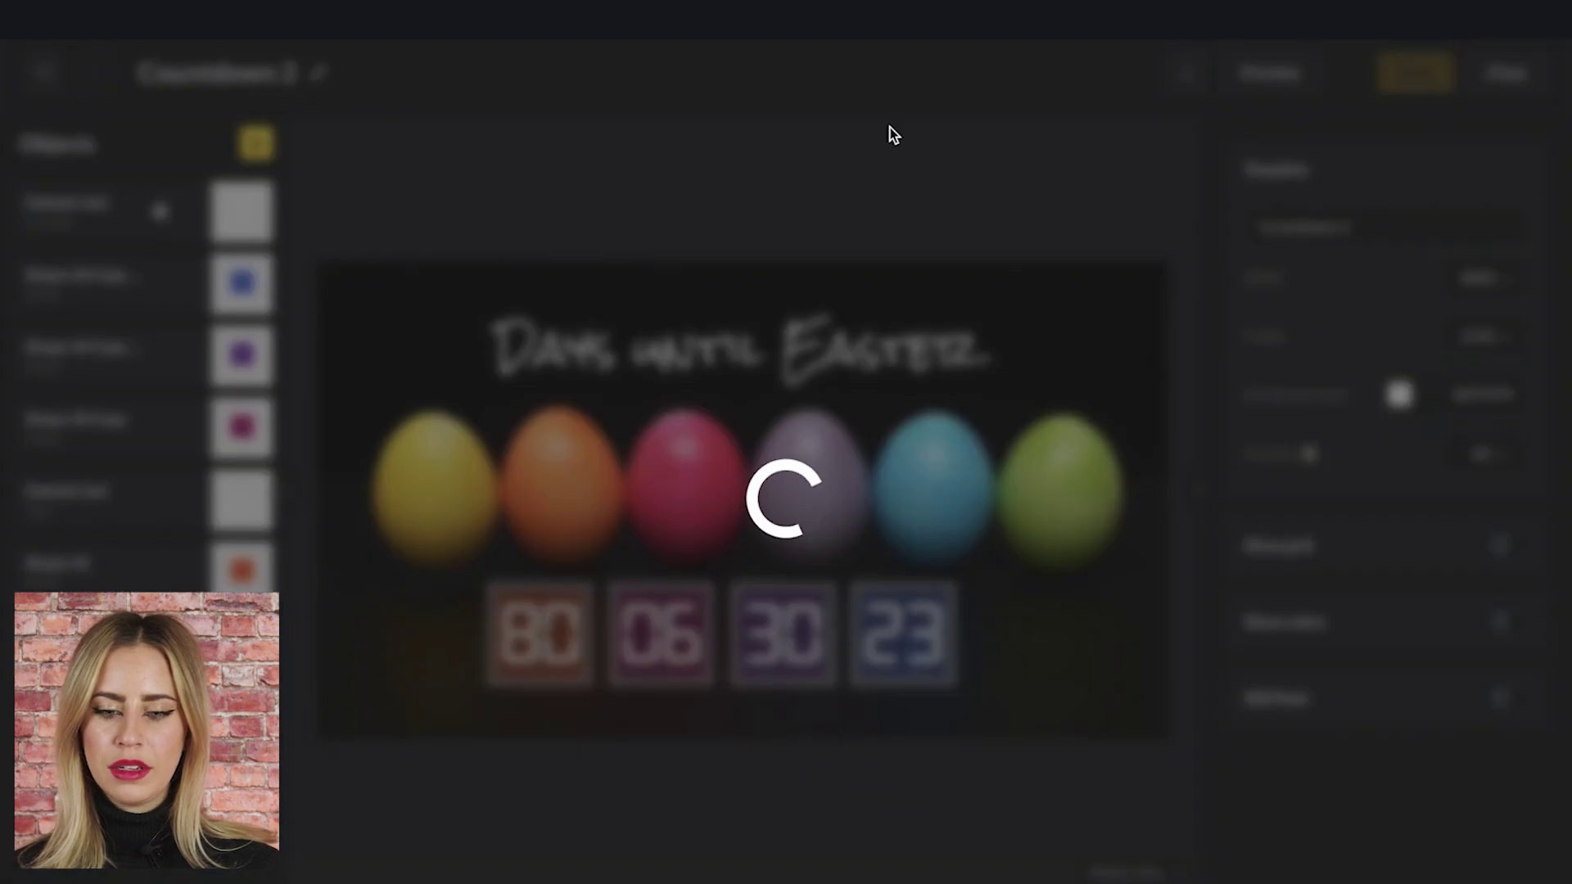